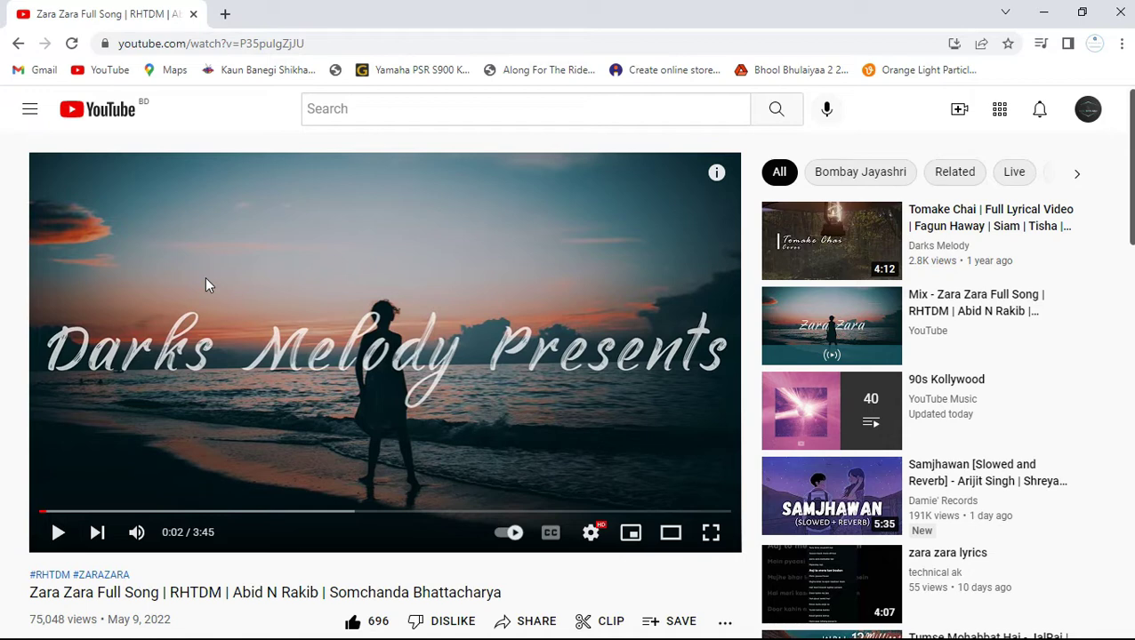
Step: Look over the Zara Zara song's YouTube page down to its comments, close the browser and switch to FL Studio
scroll(4, 283, "down", 1)
scroll(3, 445, "up", 1)
scroll(2, 335, "down", 2)
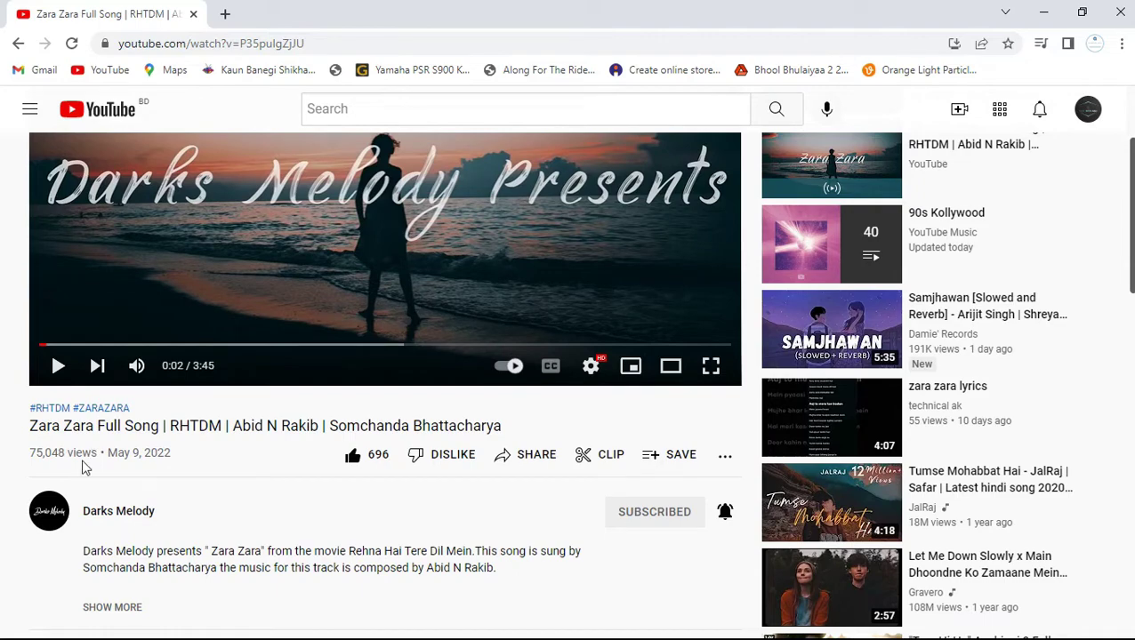
scroll(3, 330, "up", 2)
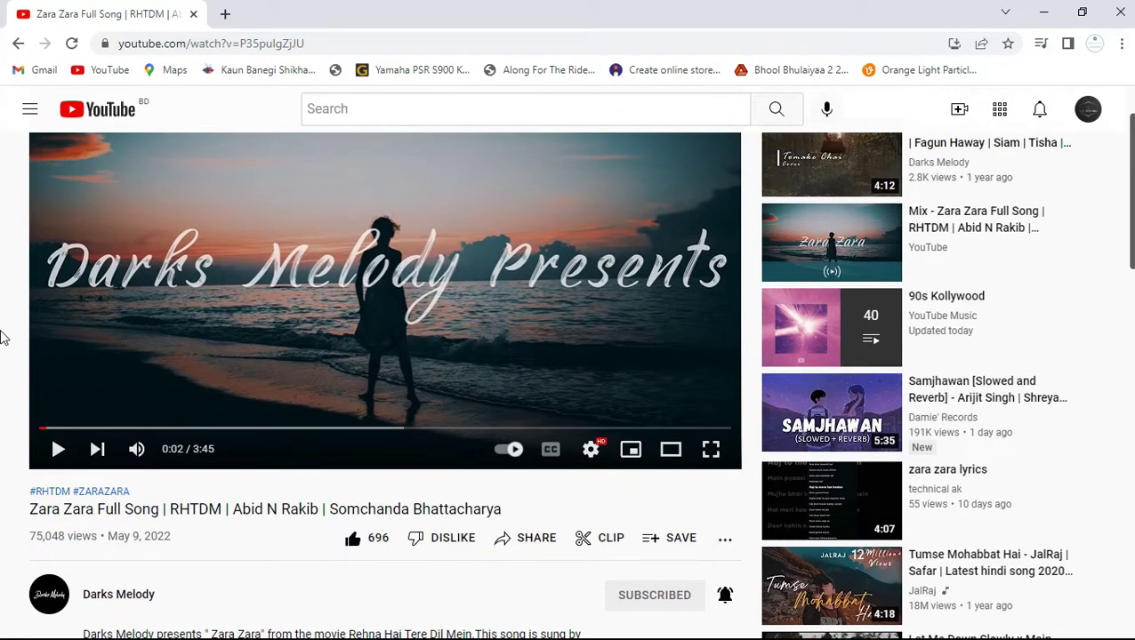
scroll(4, 323, "down", 1)
scroll(4, 324, "up", 1)
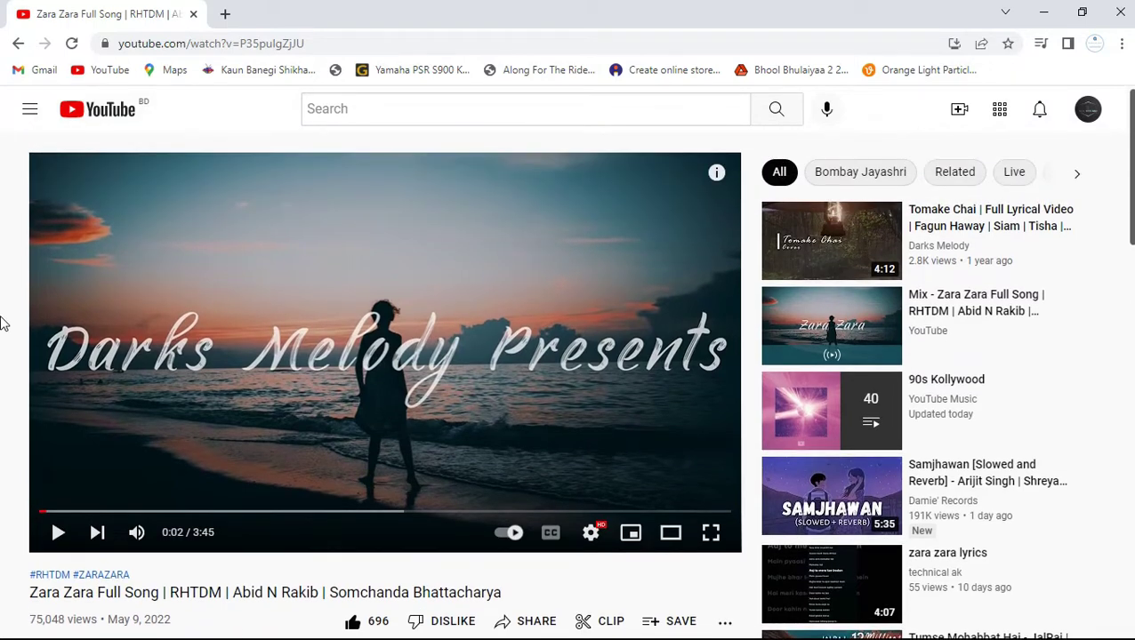
scroll(11, 290, "down", 5)
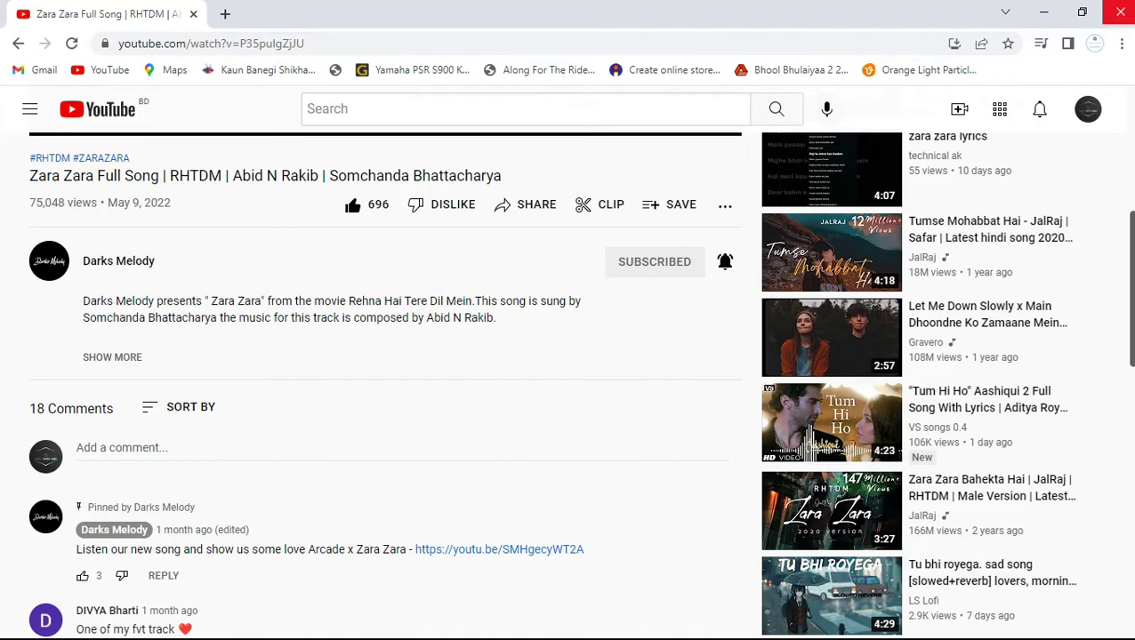
left_click(1120, 13)
left_click(331, 630)
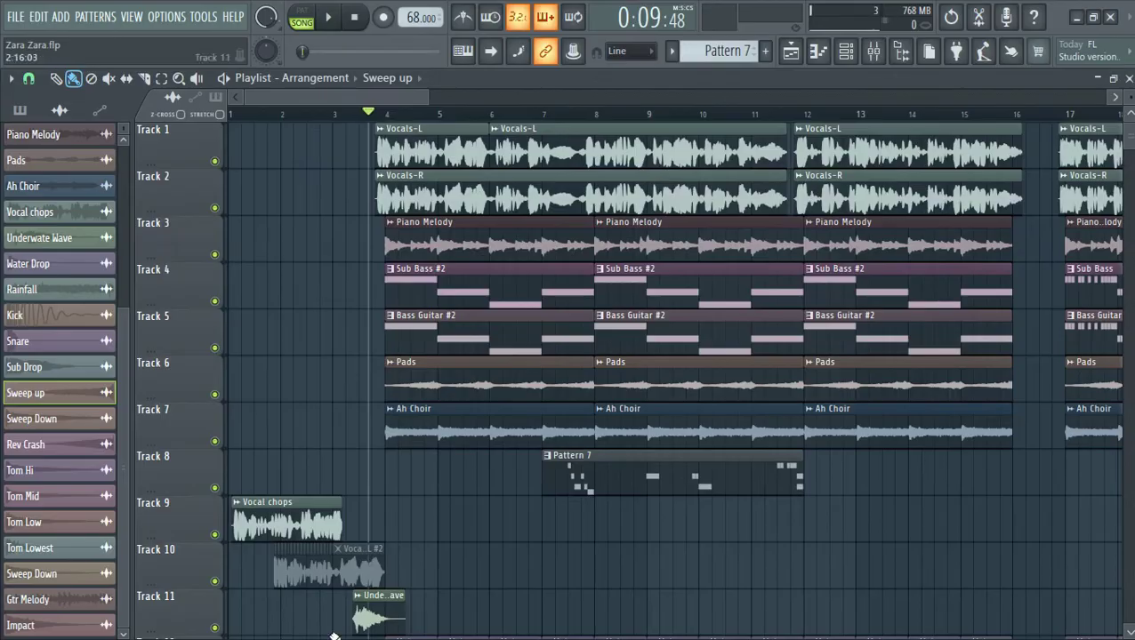
Step: Solo the Vocals-L and Vocals-R playlist tracks together and play back a short part of the vocals
left_click(215, 161, "ctrl")
left_click(214, 209)
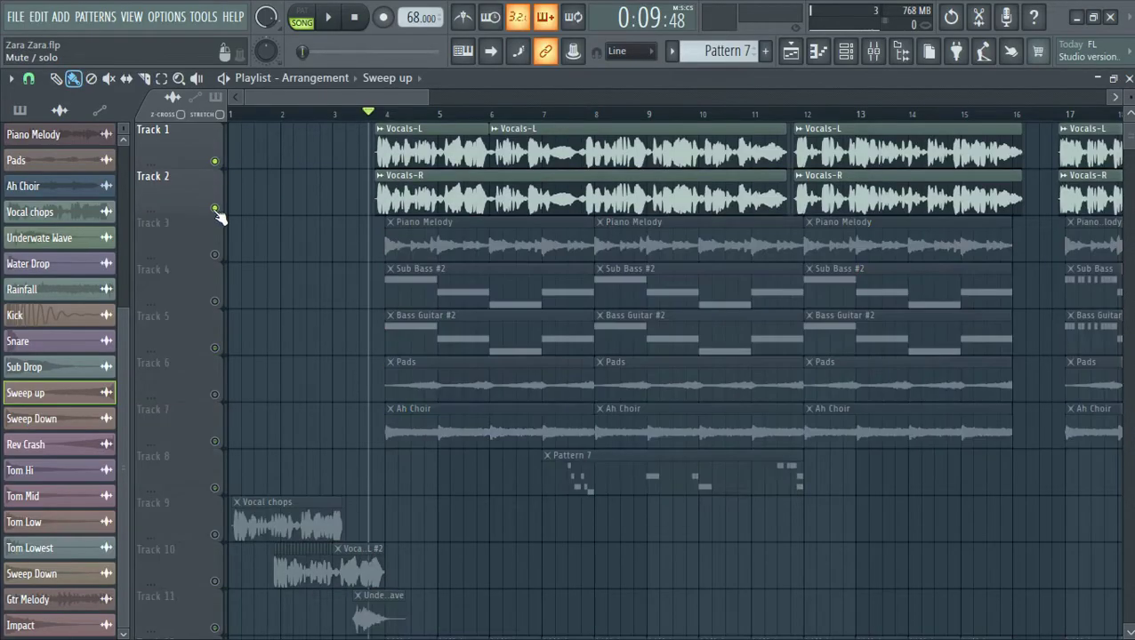
scroll(394, 118, "up", 4)
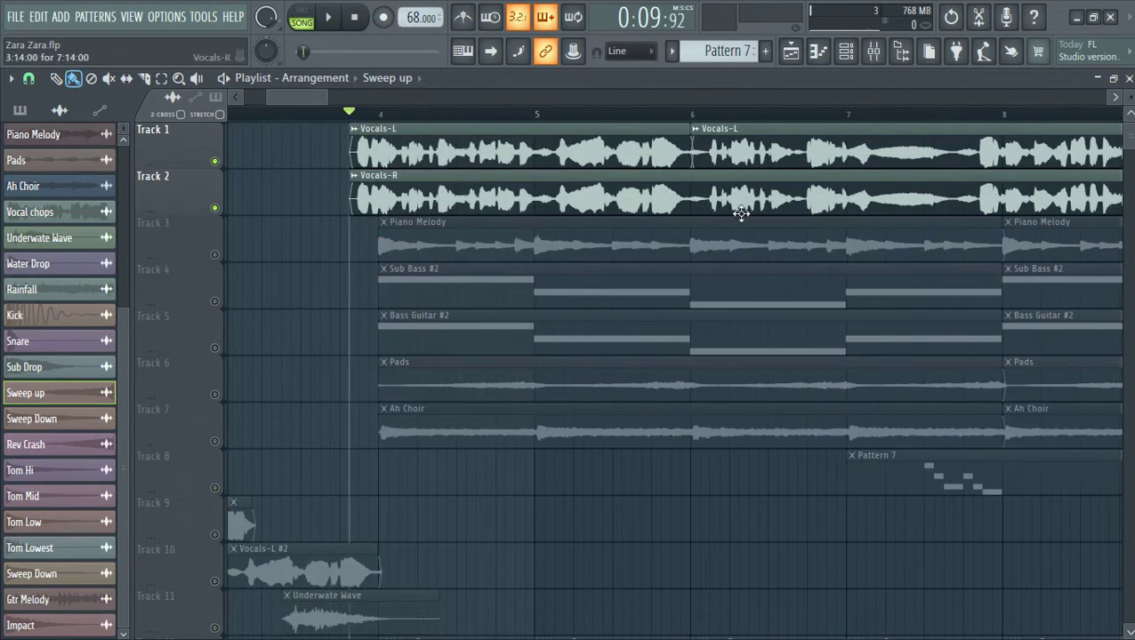
key("space")
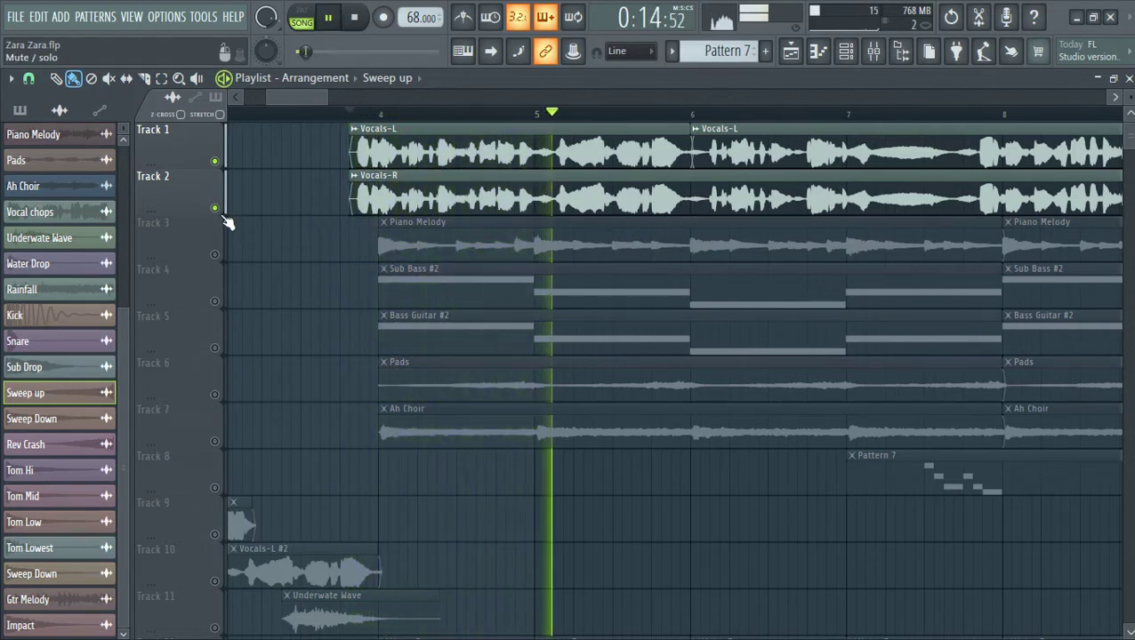
key("space")
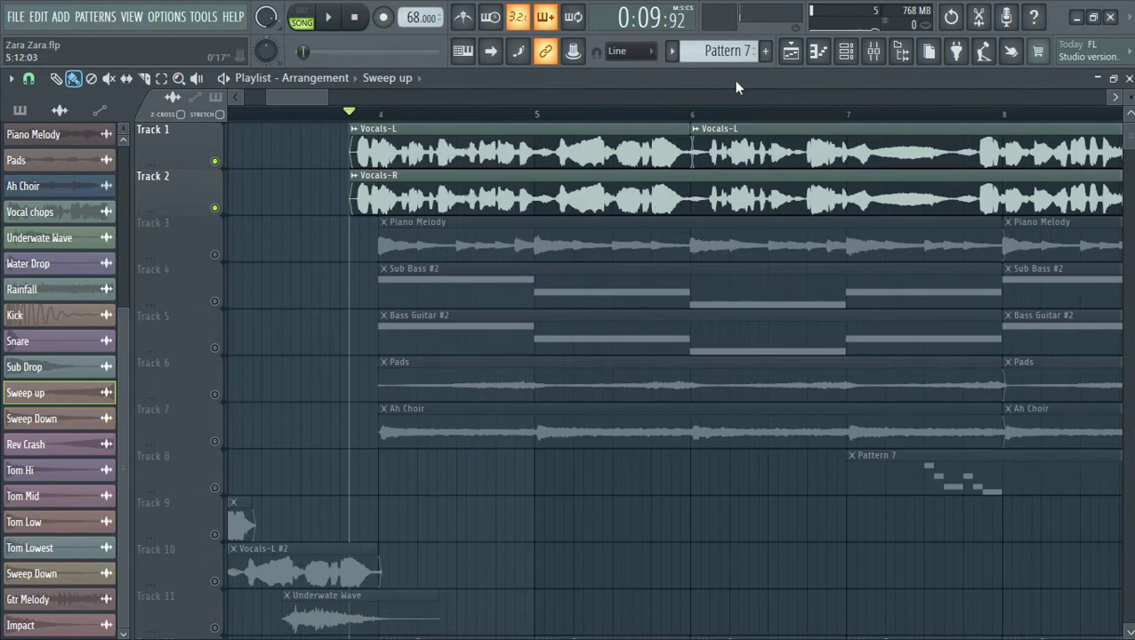
Step: Open the mixer and examine the effect chain on the Vocals-L insert
left_click(874, 53)
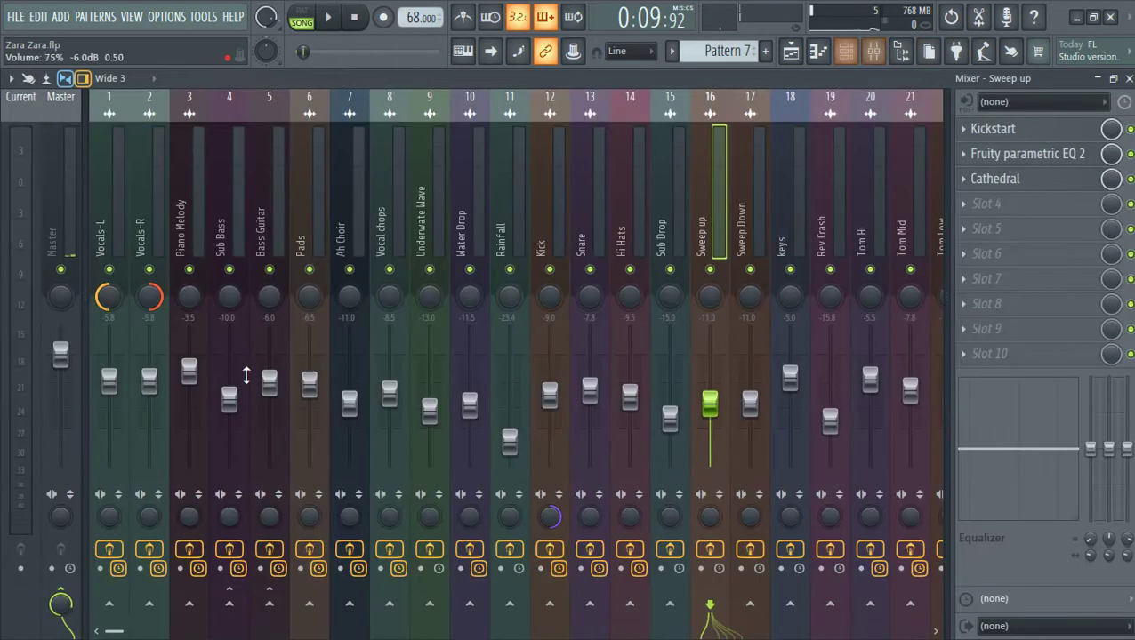
left_click(108, 219)
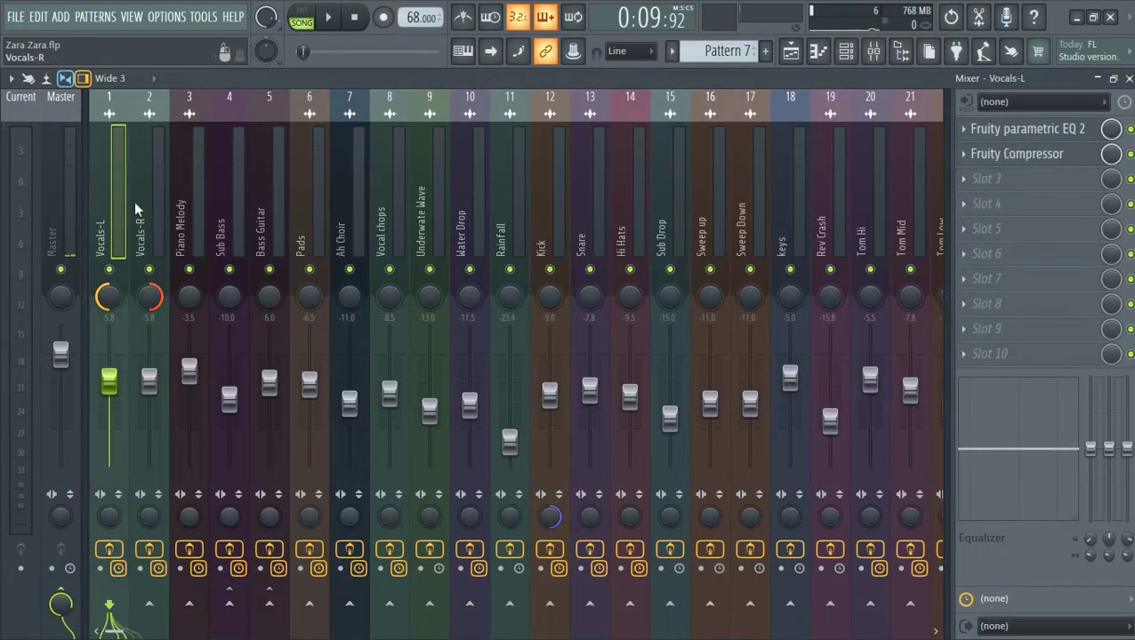
left_click(1067, 143)
left_click(1068, 142)
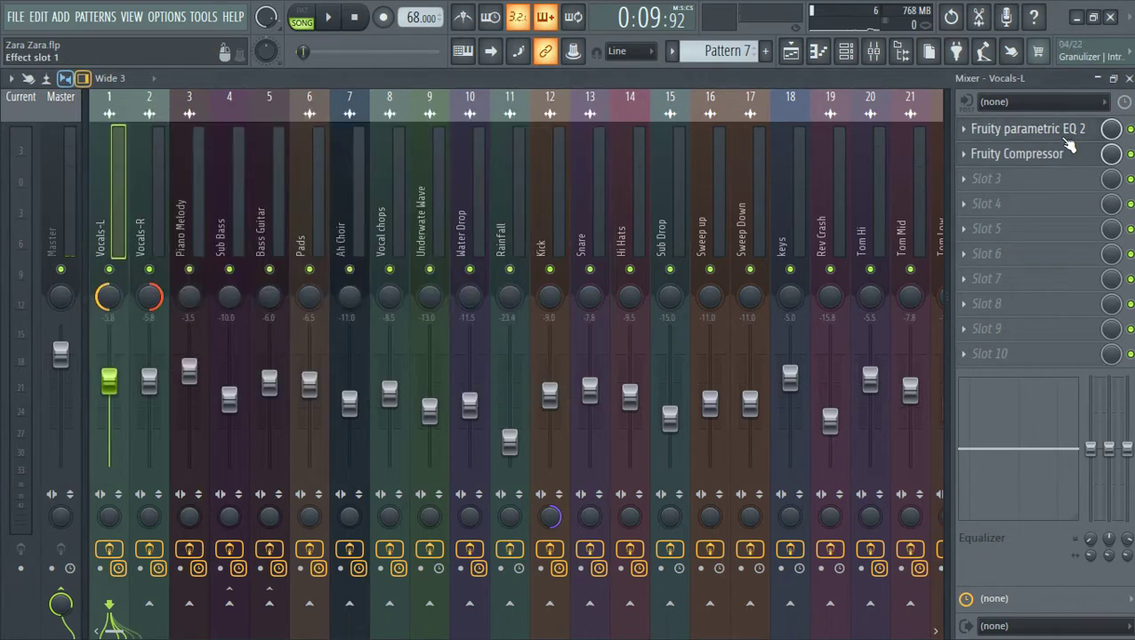
Step: Reveal the docked send inserts, examine the effects on Verb send and Delay send, and return to the playlist
left_click(945, 156)
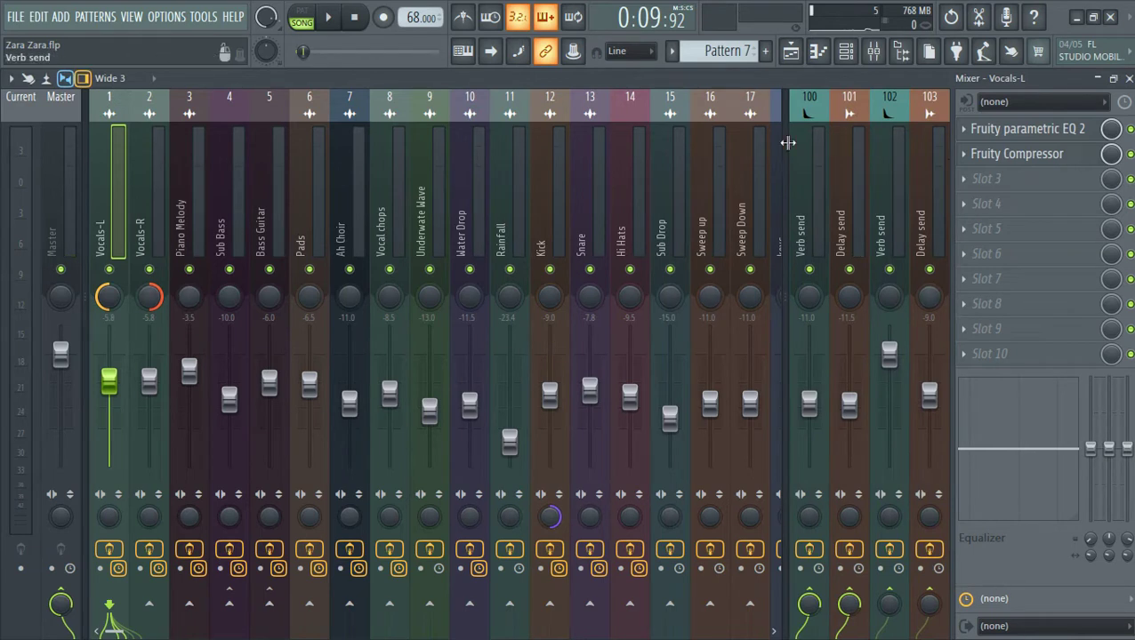
left_click(798, 171)
left_click(844, 204)
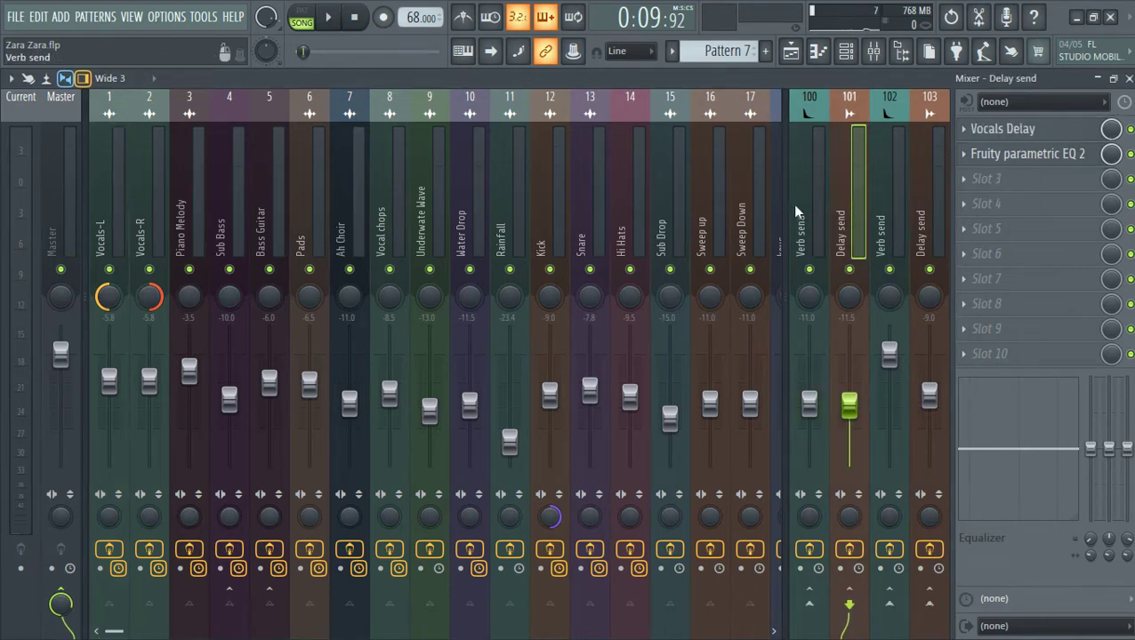
left_click(786, 203)
left_click(113, 198)
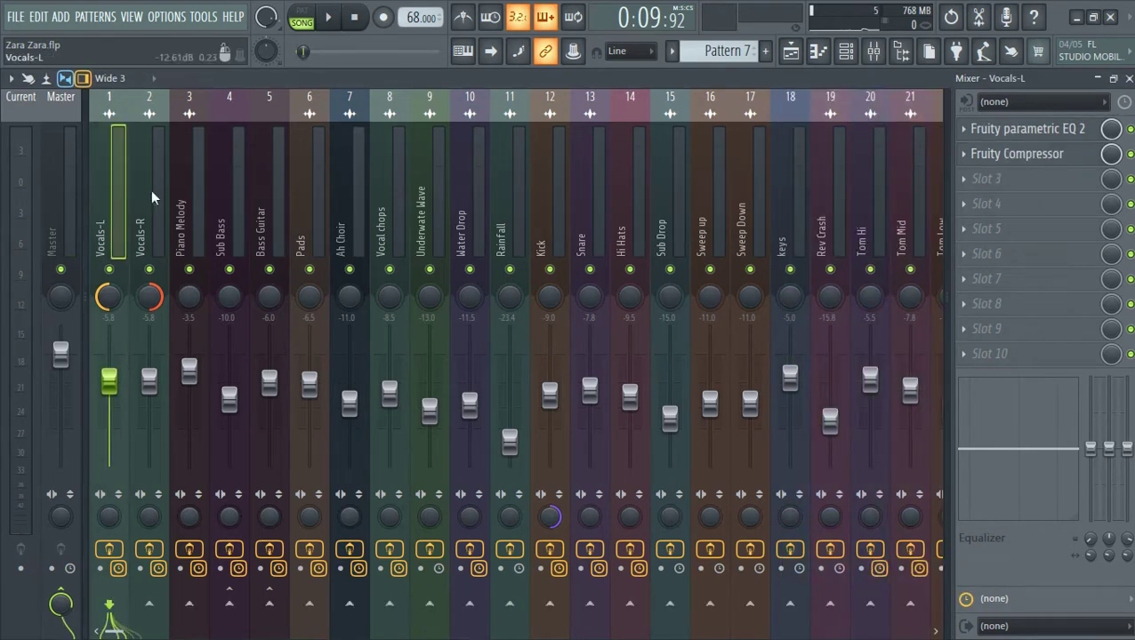
left_click(790, 51)
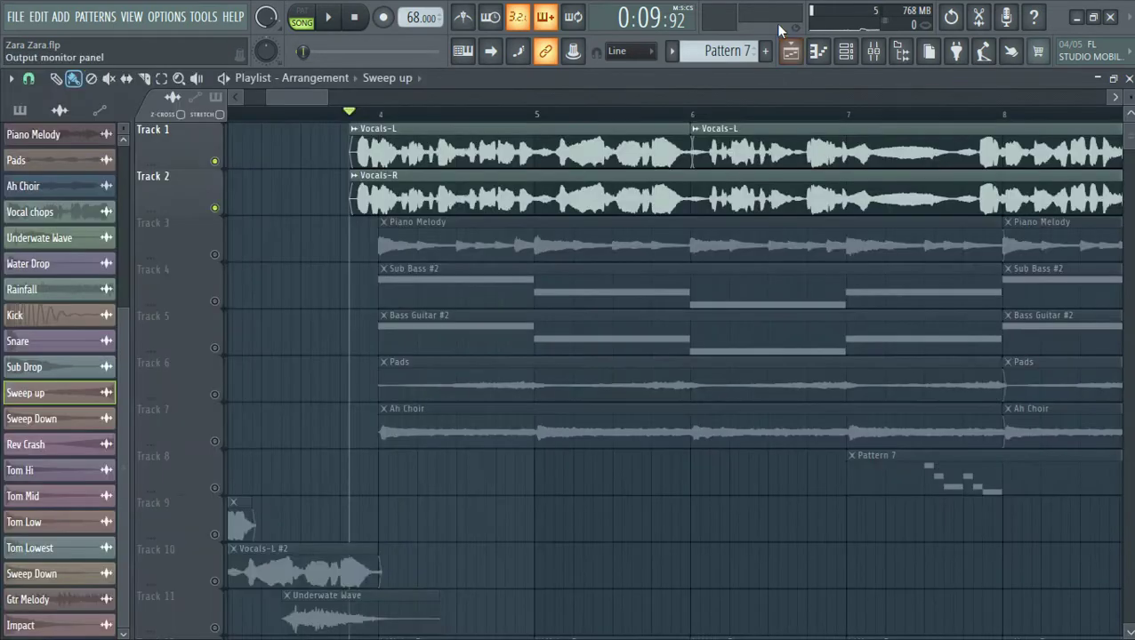
Step: Solo the Piano Melody track and play it back from bar 4
right_click(214, 255)
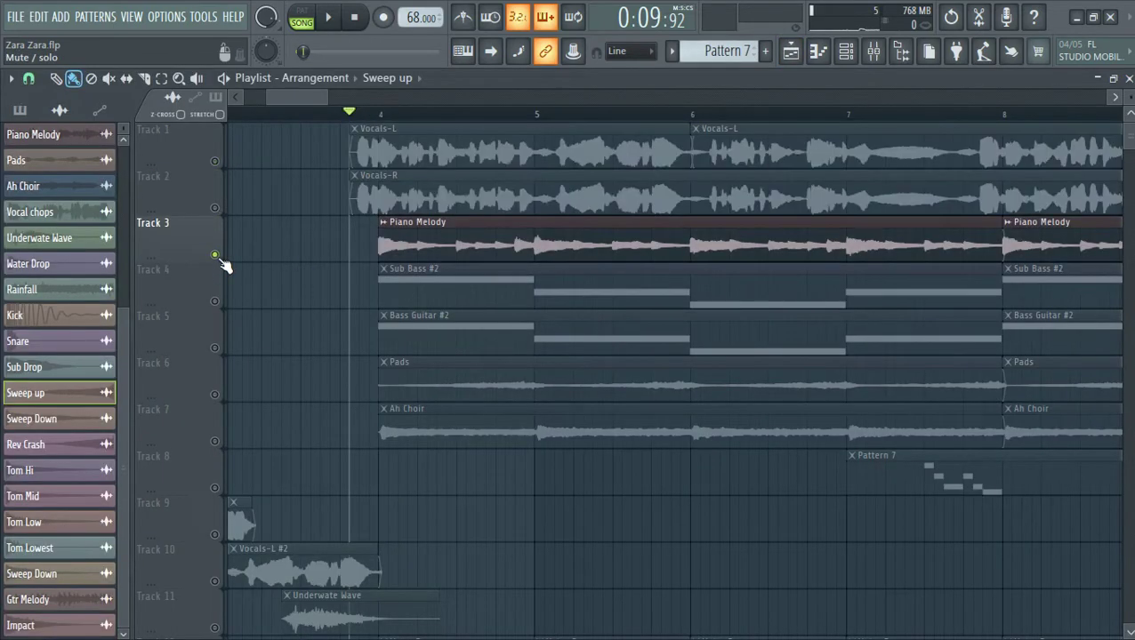
left_click(388, 119)
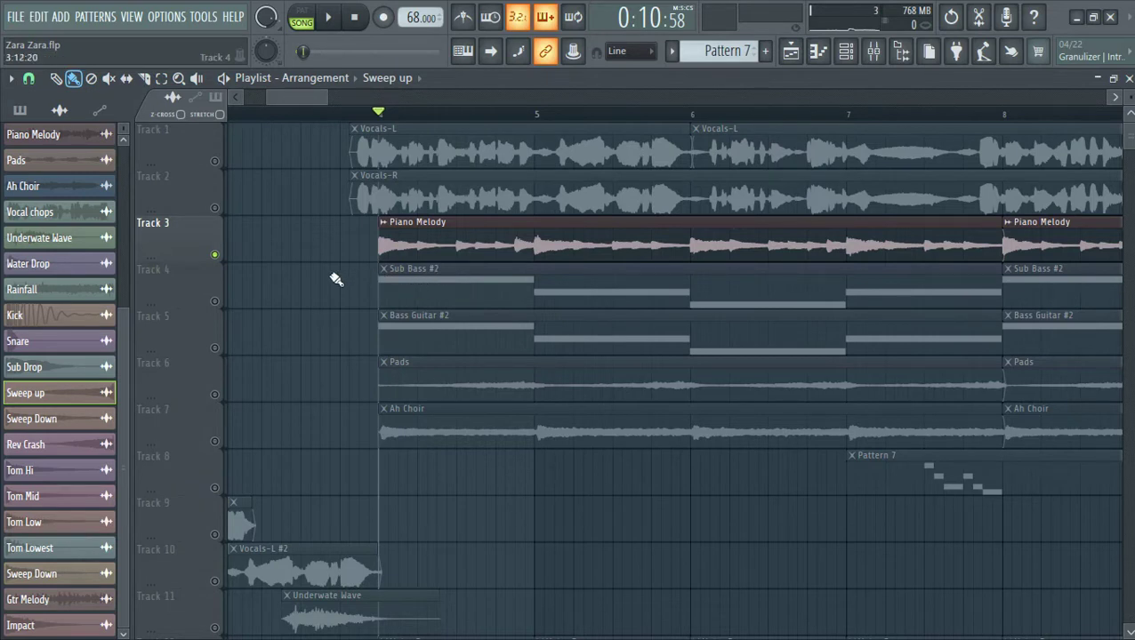
key("space")
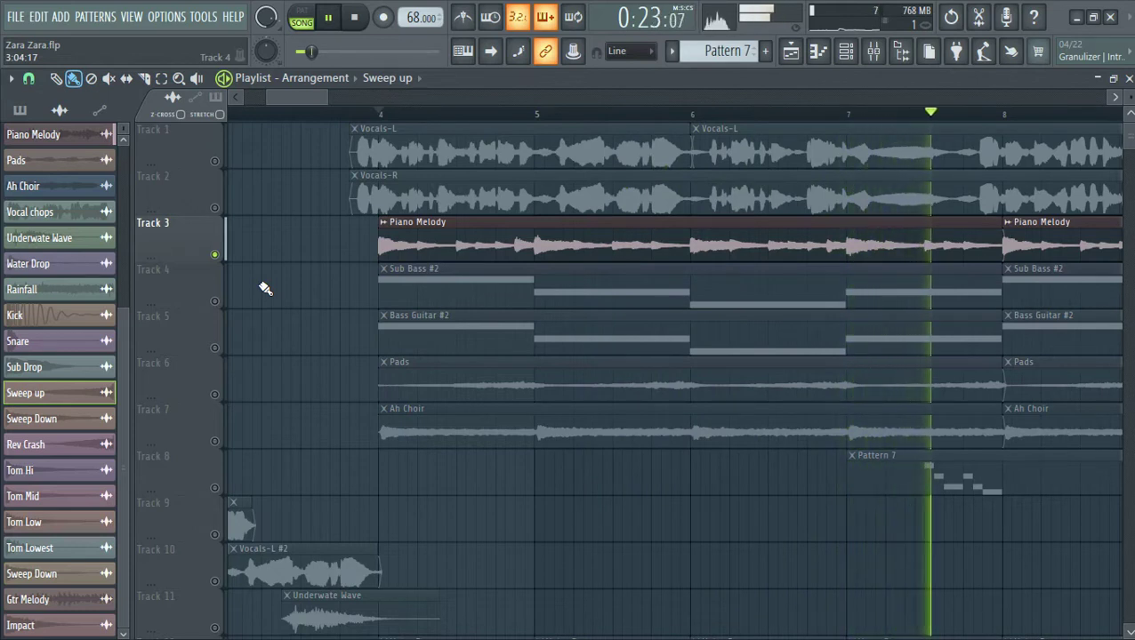
key("space")
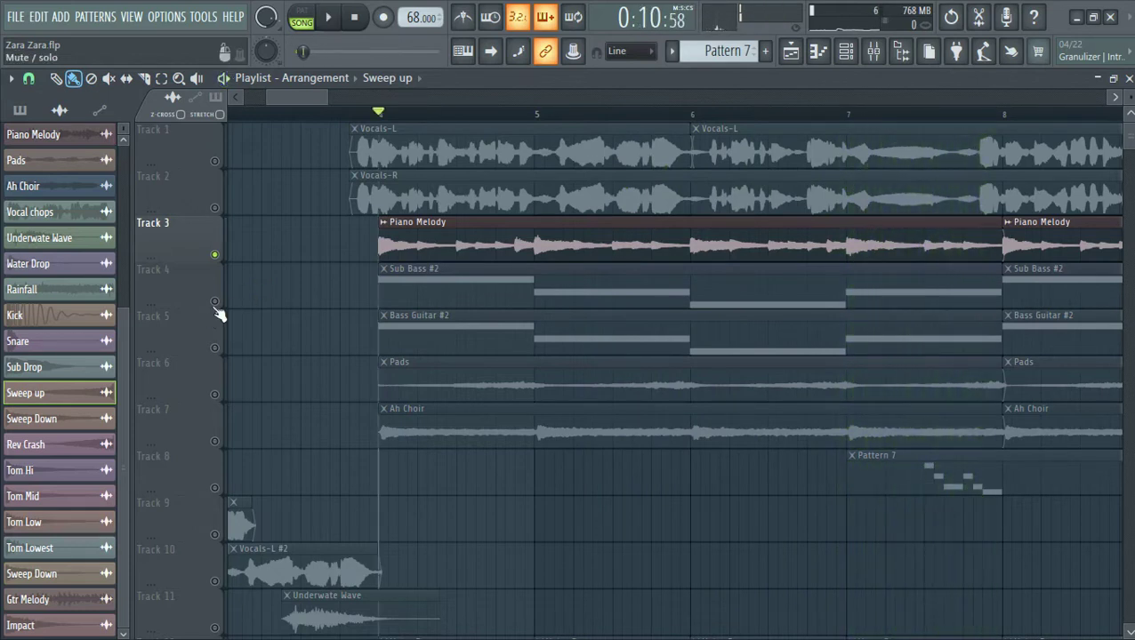
Step: Solo the Sub Bass track and examine the Sub Bass channel's BooBass instrument in the channel rack
left_click(216, 303)
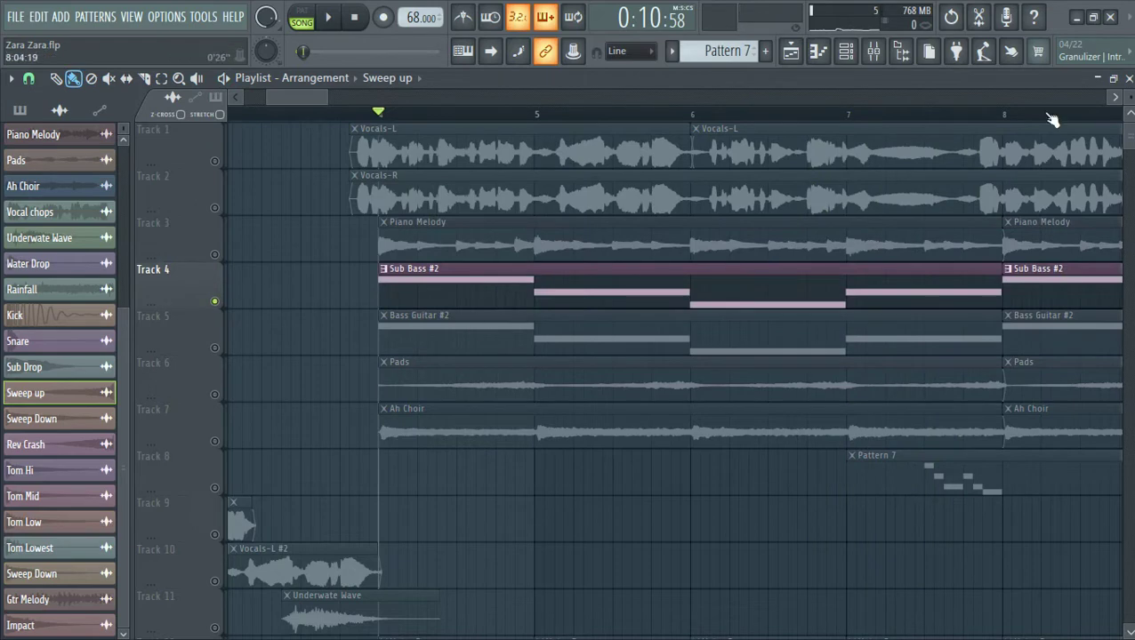
left_click(846, 53)
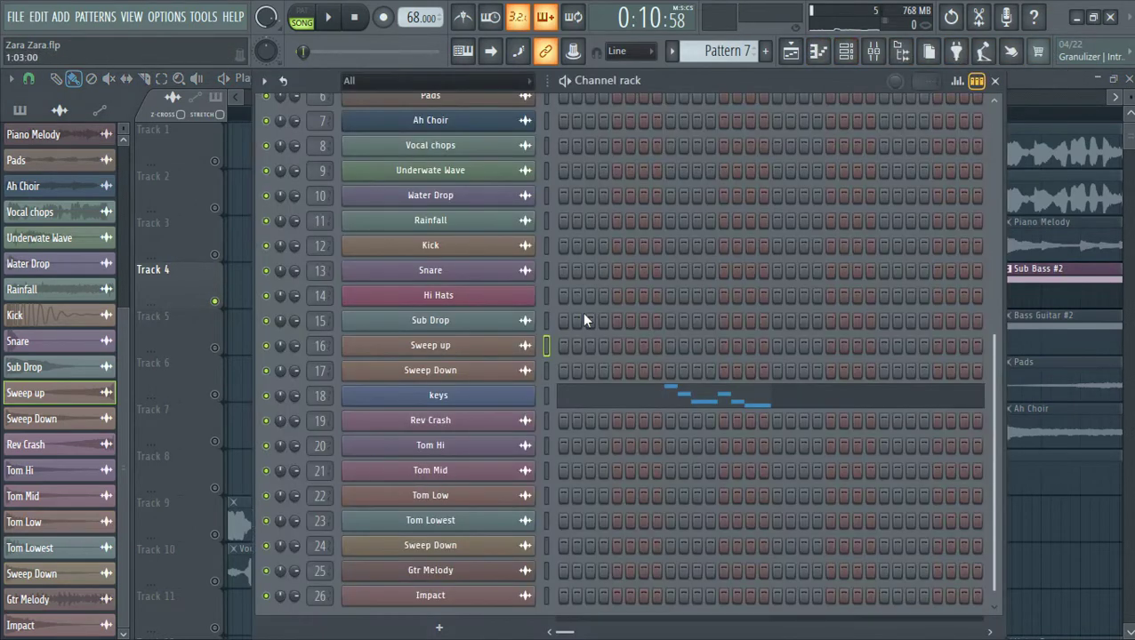
scroll(587, 310, "up", 3)
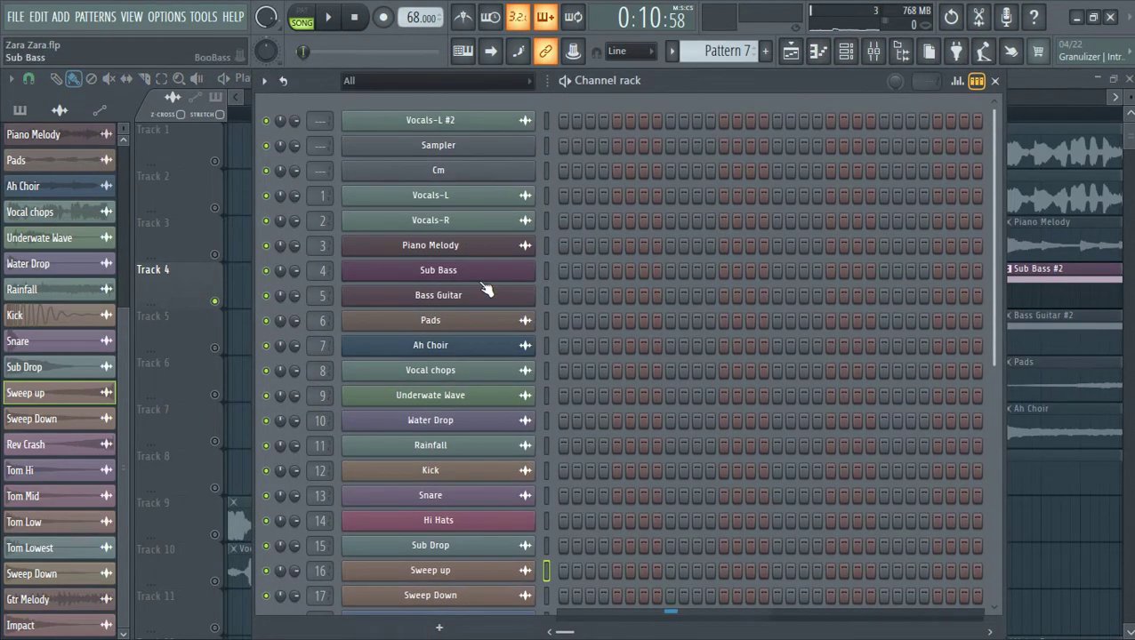
left_click(476, 277)
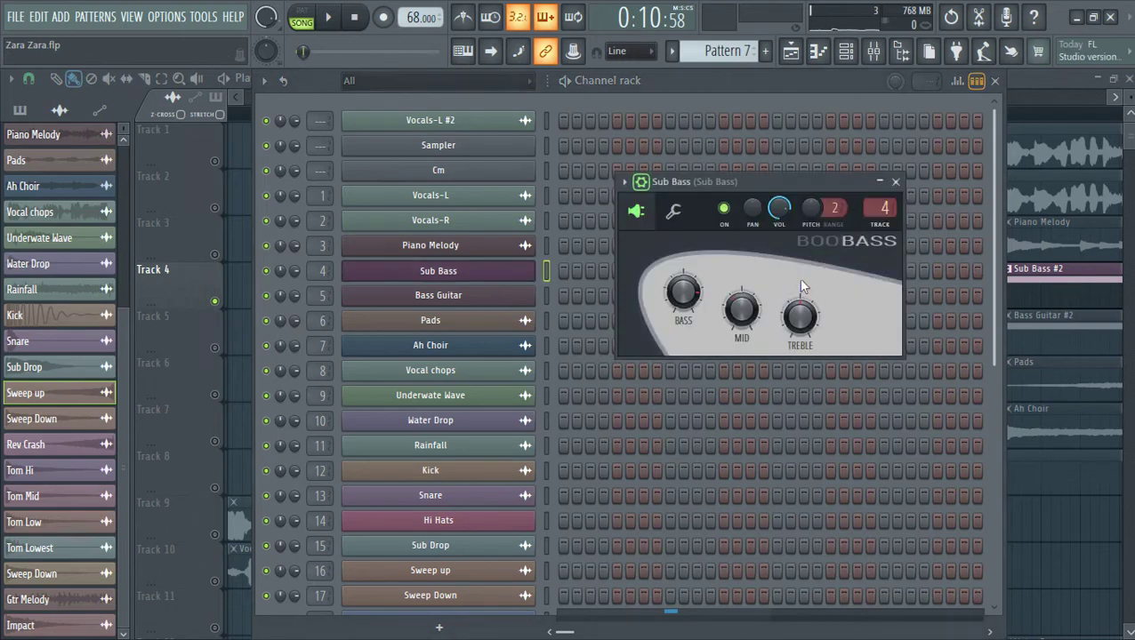
left_click(895, 182)
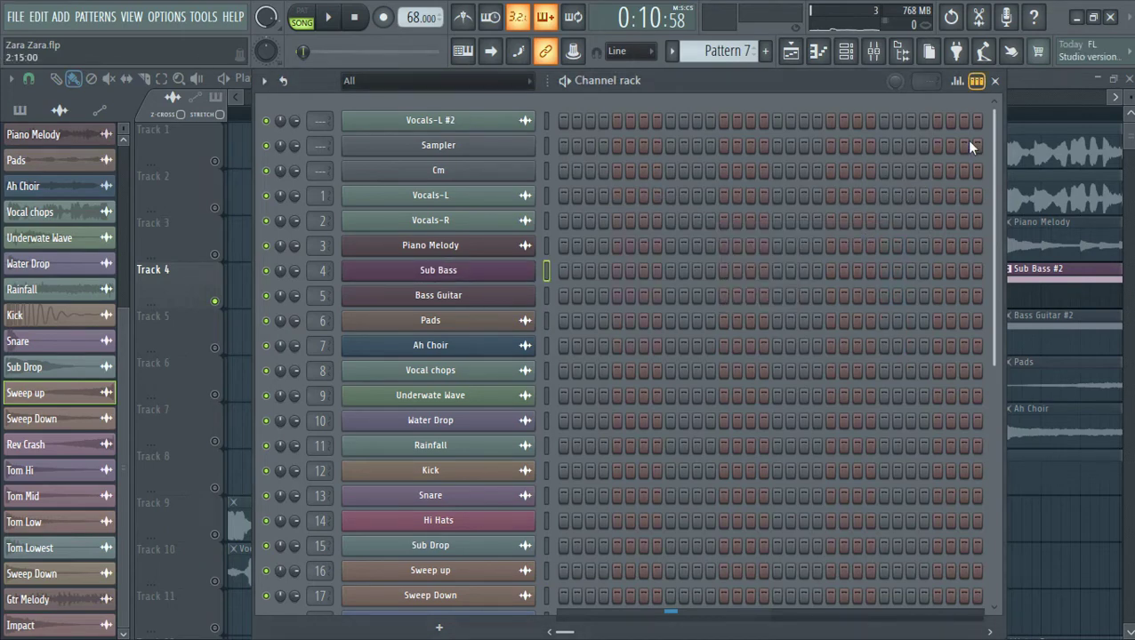
left_click(995, 80)
Step: View the Sub Bass #2 pattern's notes in the piano roll, play them back, and return to the playlist
double_click(496, 290)
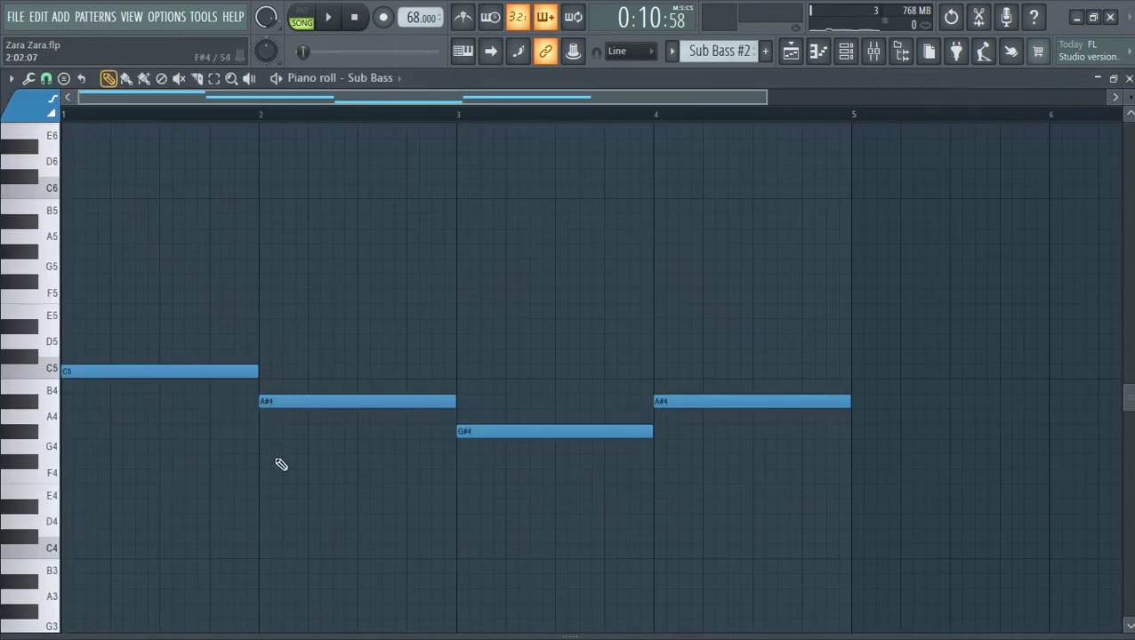
key("space")
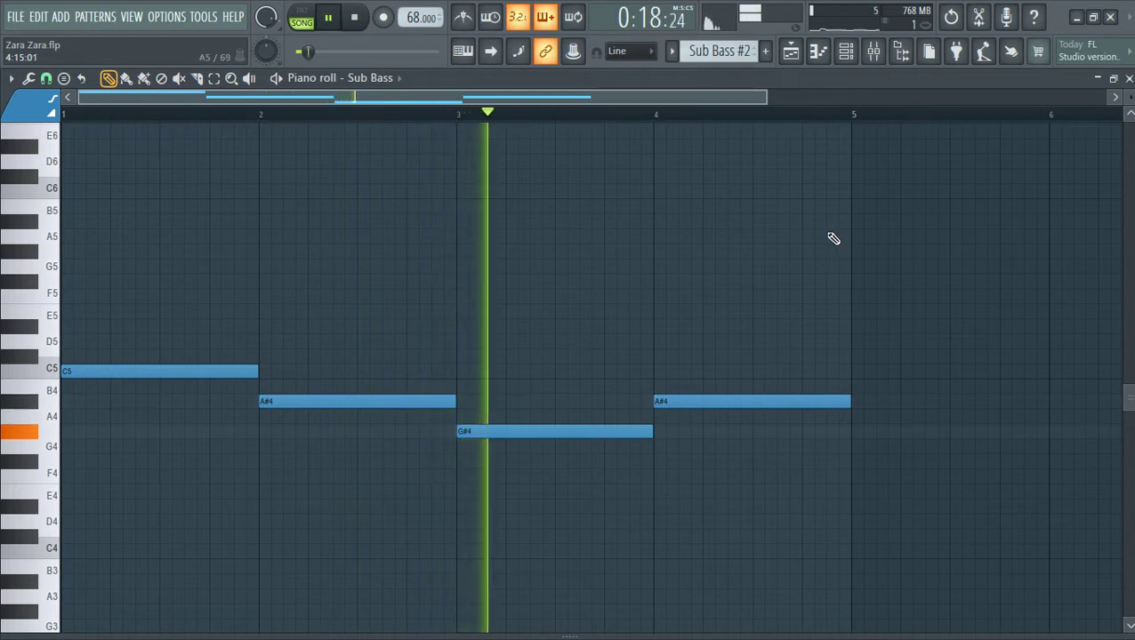
key("space")
left_click(791, 52)
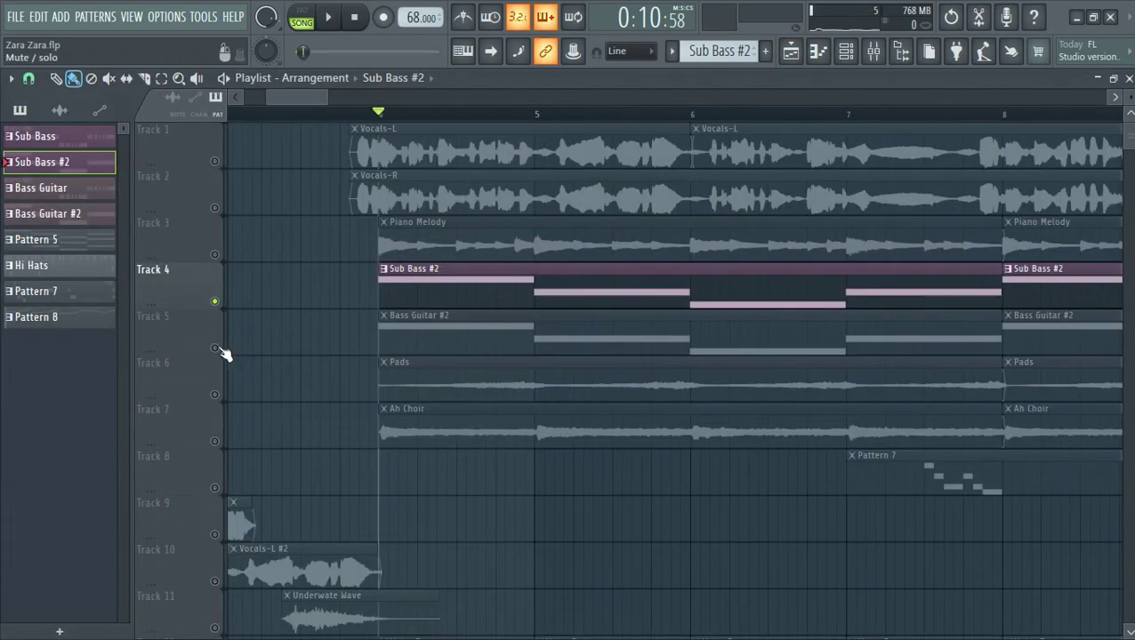
Step: Solo the Bass Guitar track, play its Bass Guitar #2 pattern in the piano roll, and return to the playlist
right_click(215, 348)
double_click(498, 351)
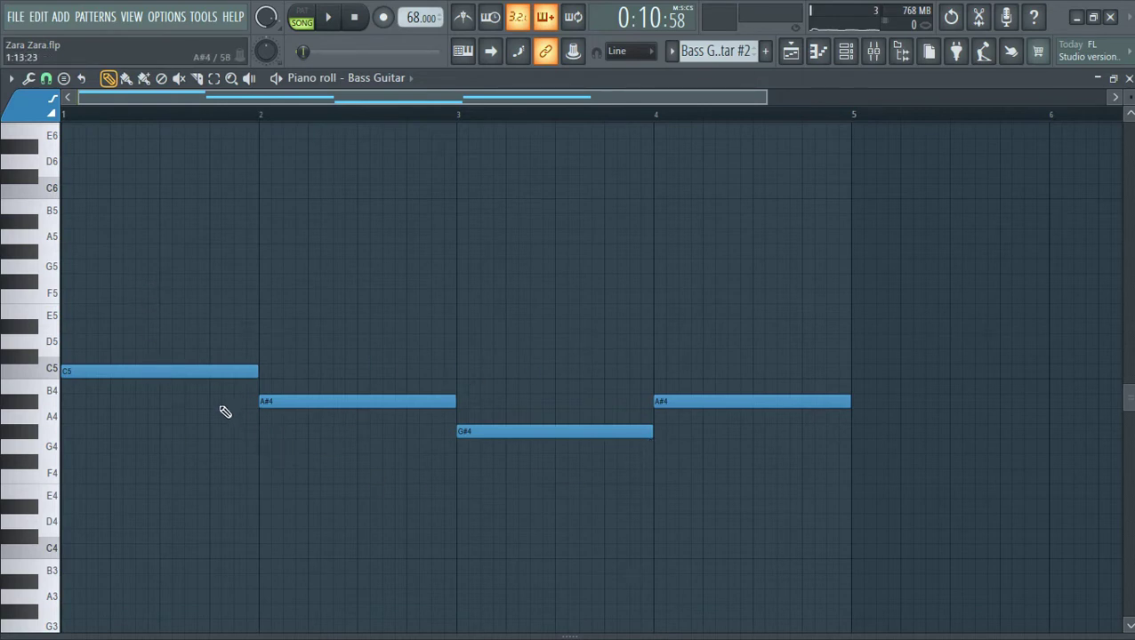
key("space")
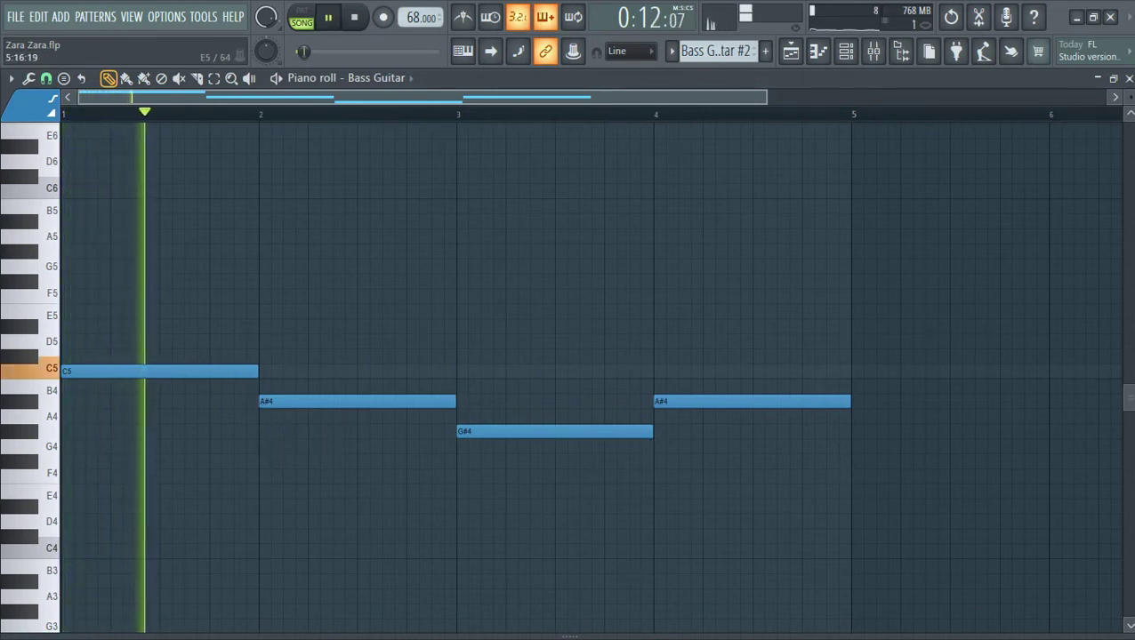
key("space")
left_click(790, 62)
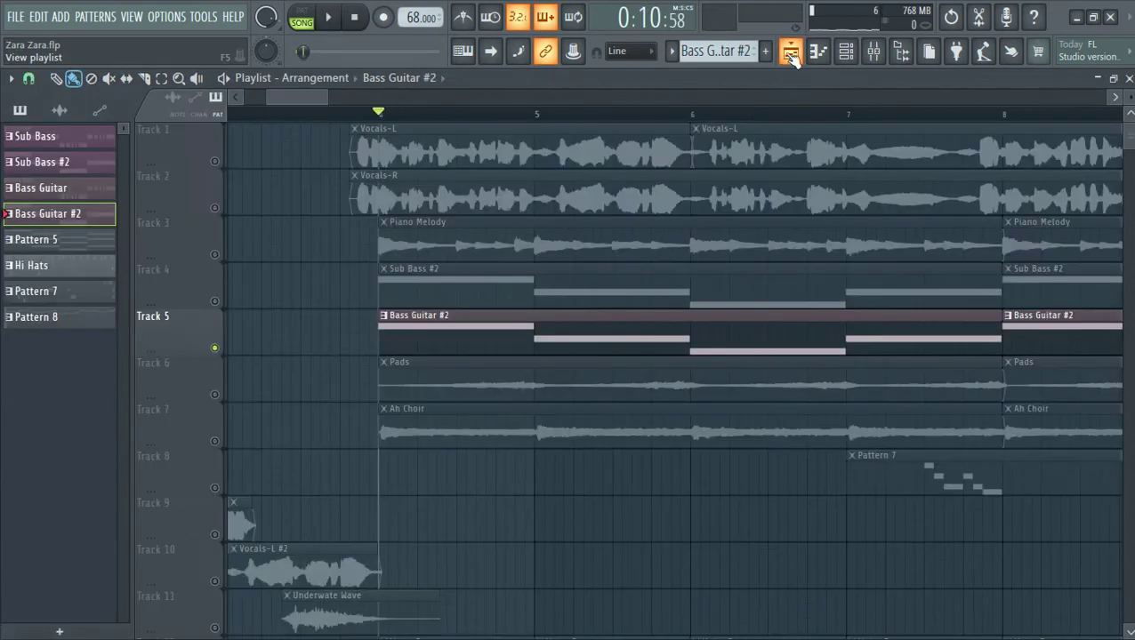
Step: Unmute the Sub Bass and Piano Melody tracks and play them together with the Bass Guitar track
left_click(214, 300)
left_click(215, 255)
key("space")
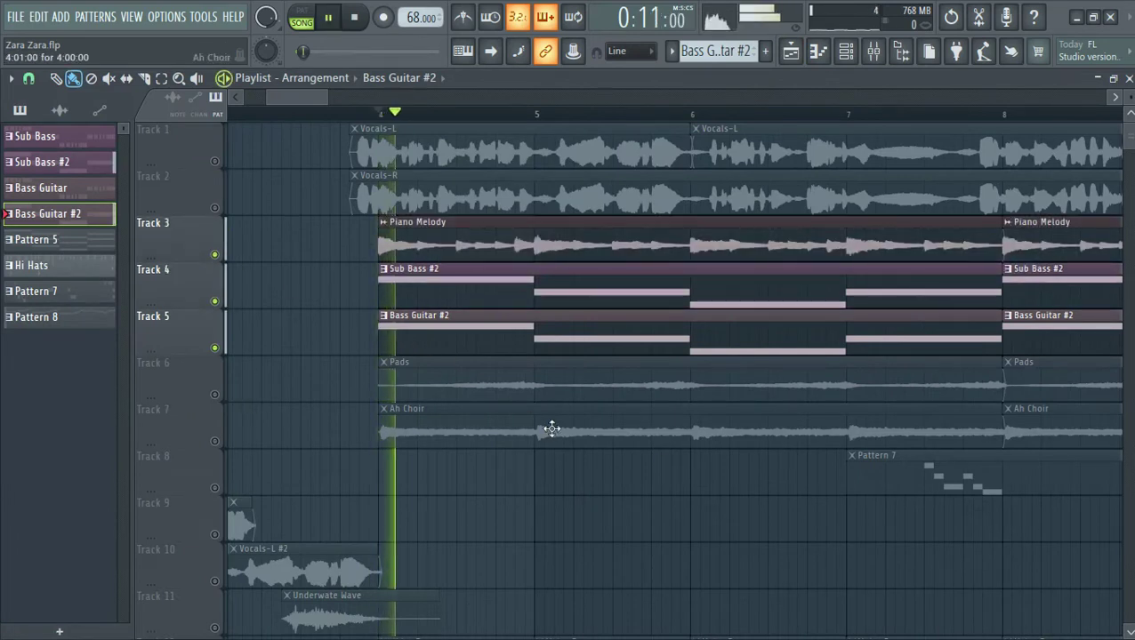
scroll(633, 441, "down", 2)
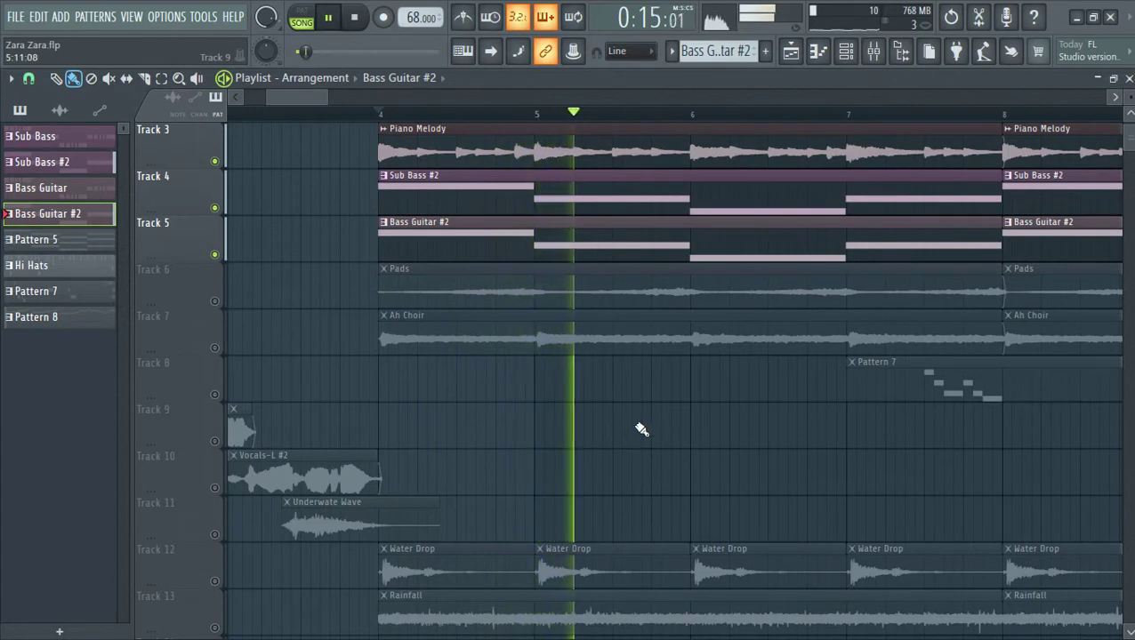
key("space")
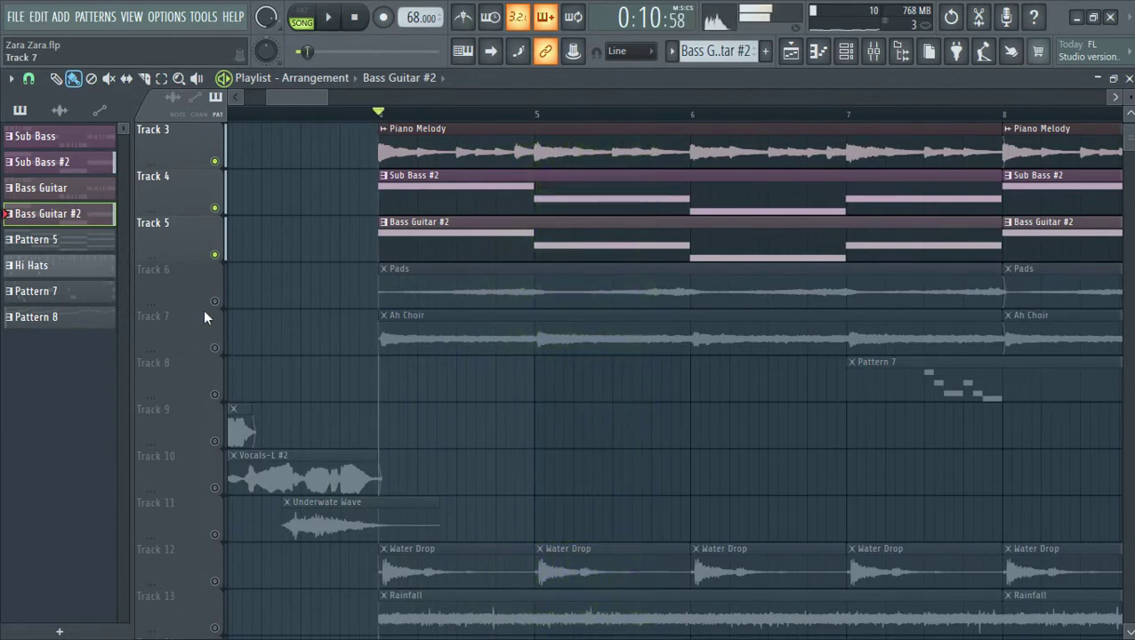
Step: Unmute the Pads track, play it with the piano and bass tracks, and solo it during playback
left_click(214, 302)
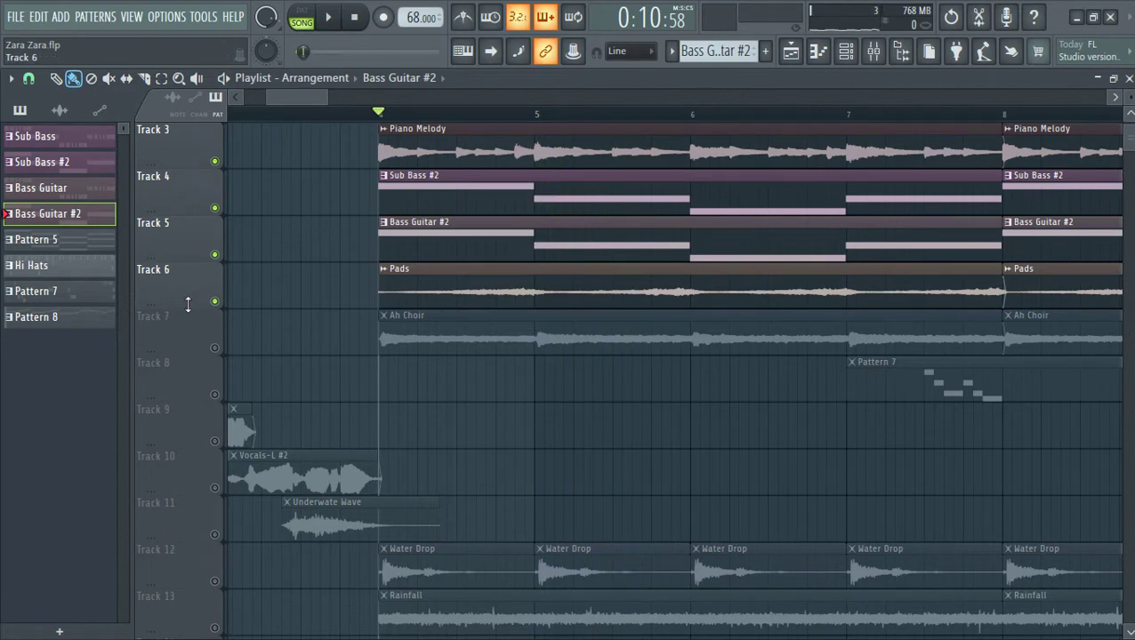
key("space")
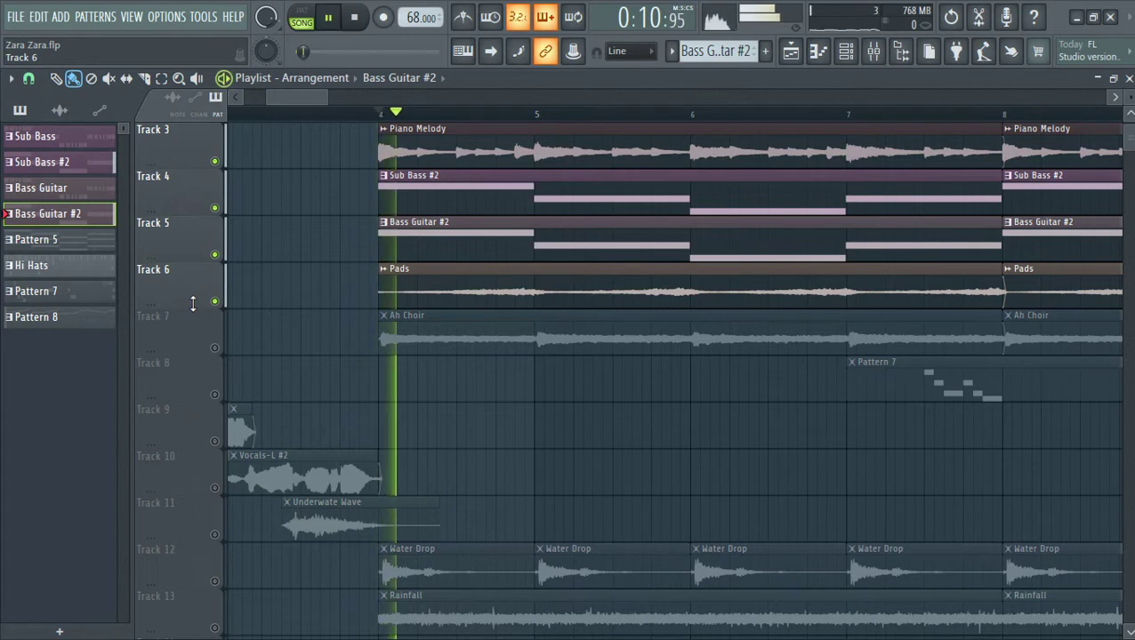
right_click(226, 313)
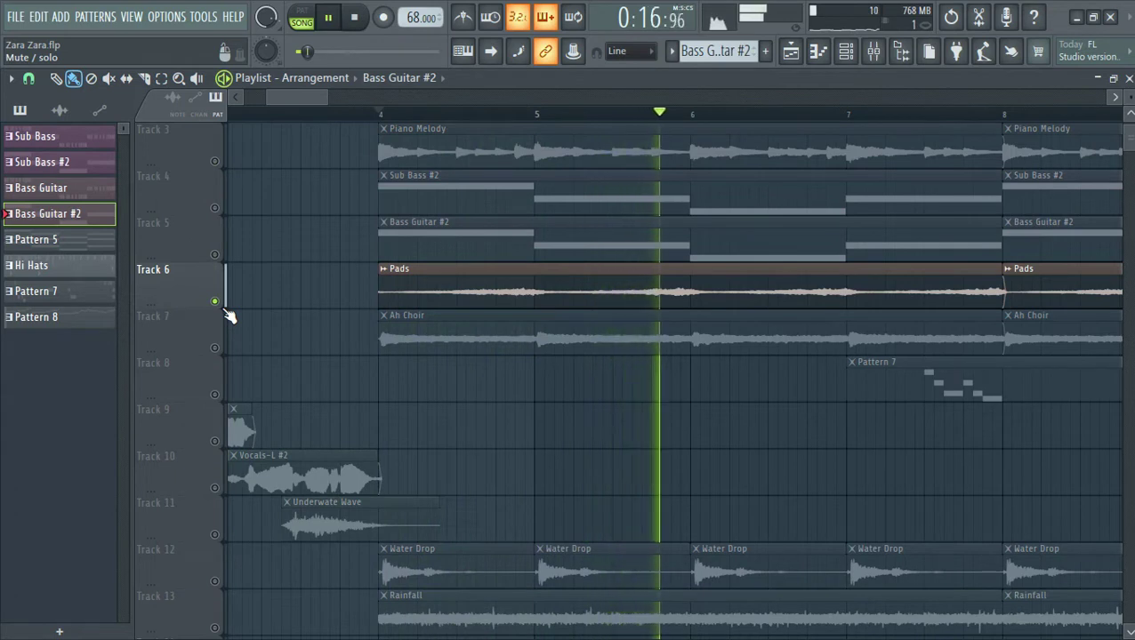
key("space")
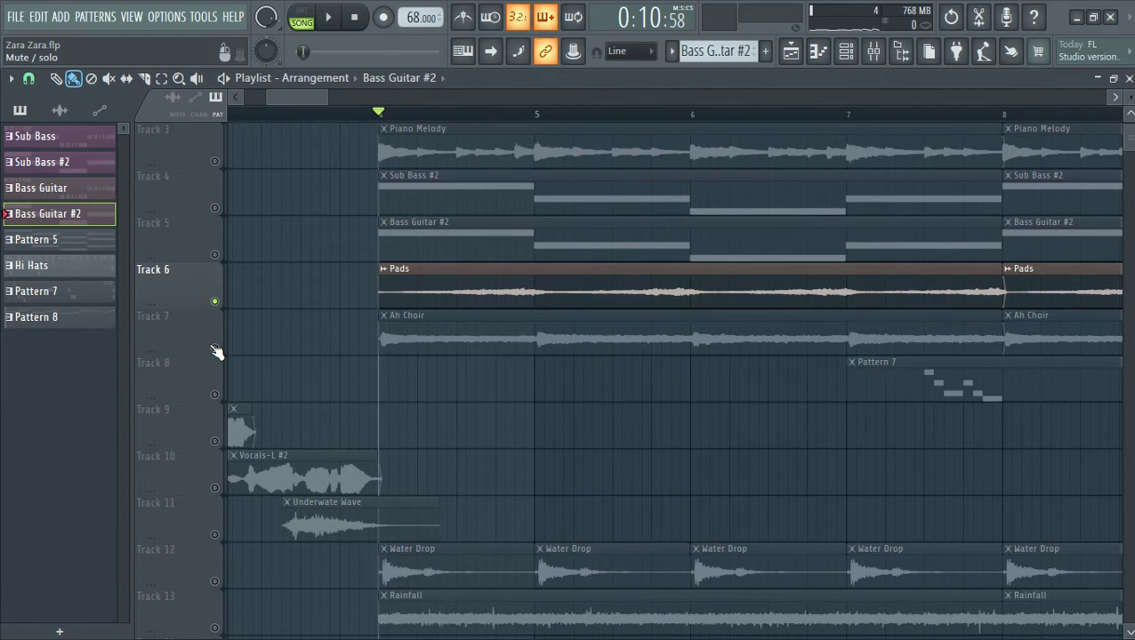
Step: Solo the Ah Choir track and play it from bar 4
right_click(214, 349)
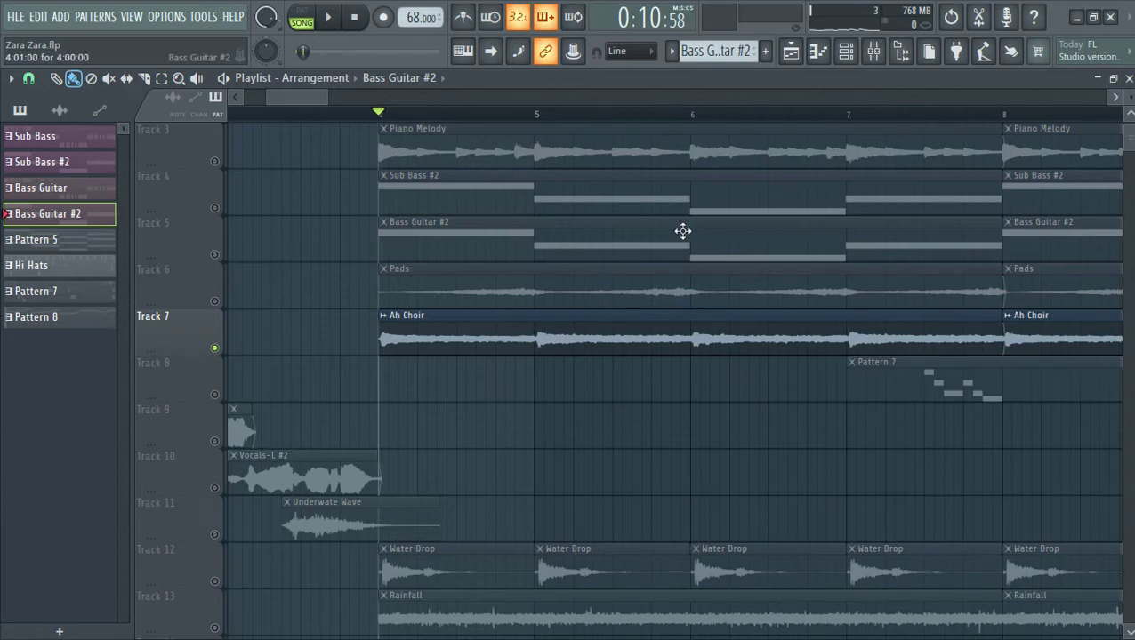
key("space")
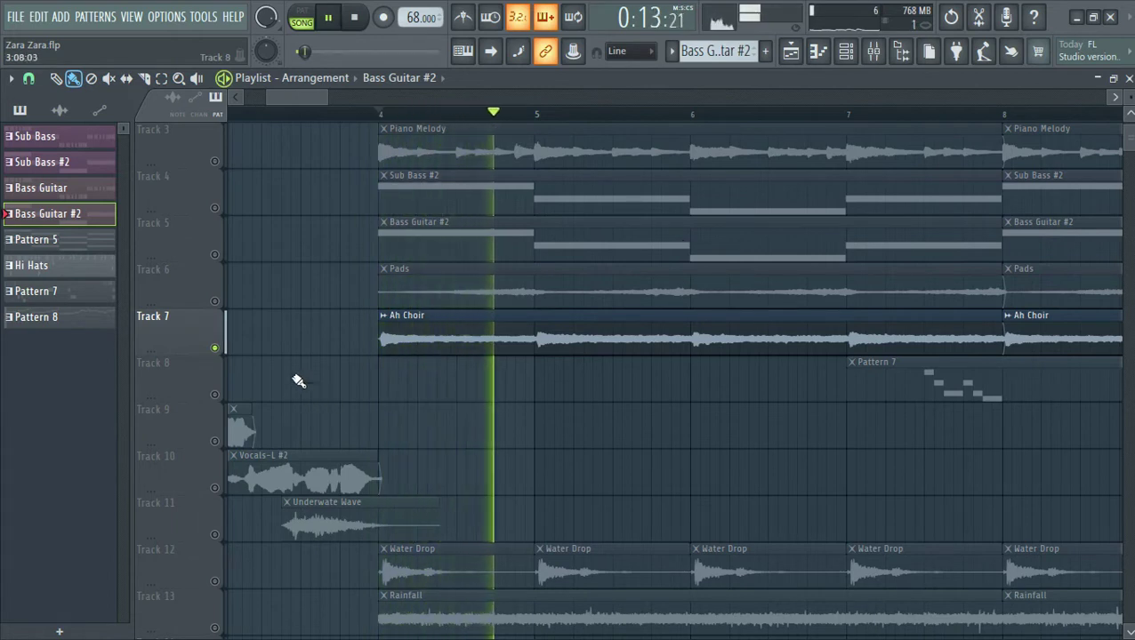
left_click_drag(304, 99, 328, 91)
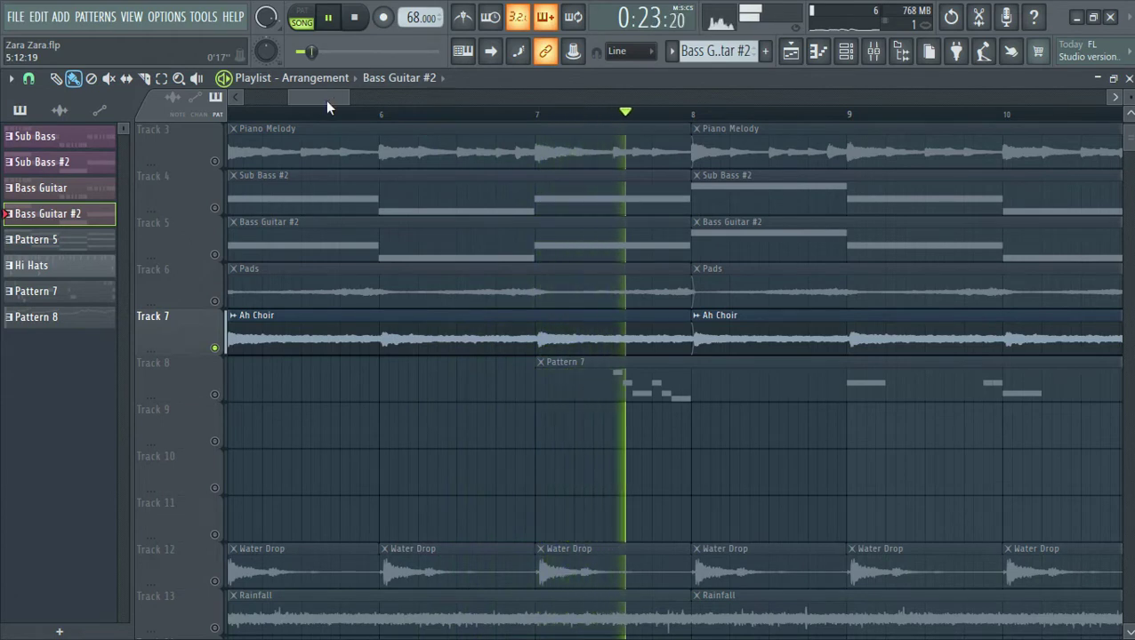
left_click_drag(325, 100, 300, 107)
scroll(356, 278, "up", 2)
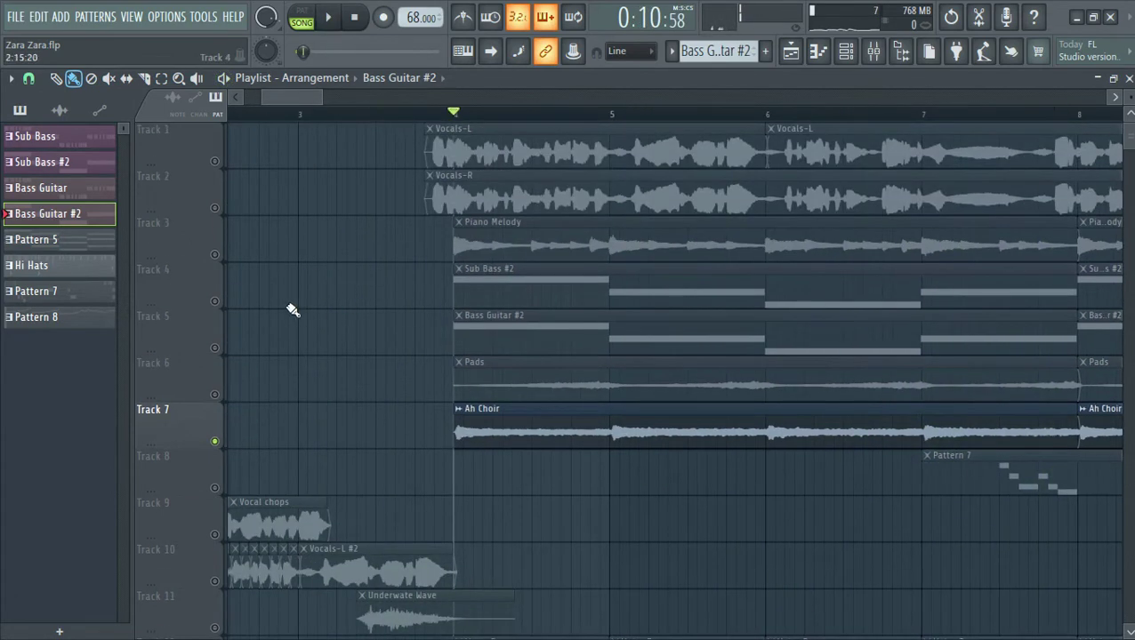
Step: Unmute the Piano Melody, Sub Bass, Bass Guitar, Pads, Vocals-R and Vocals-L tracks alongside Ah Choir
left_click(214, 255)
left_click(214, 301)
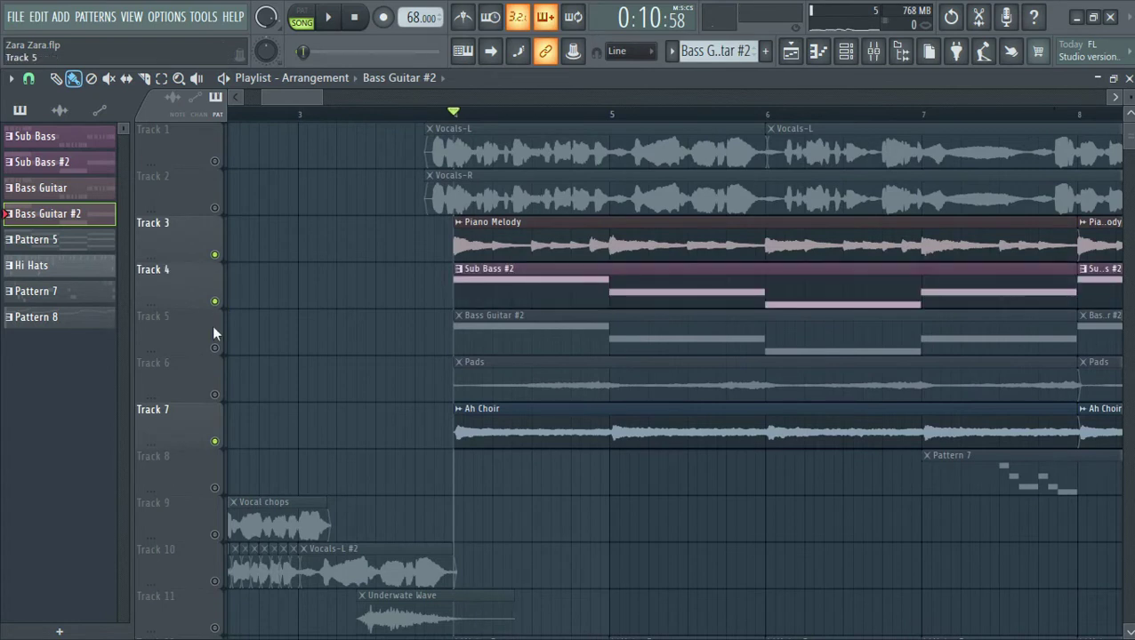
left_click(214, 347)
left_click(214, 394)
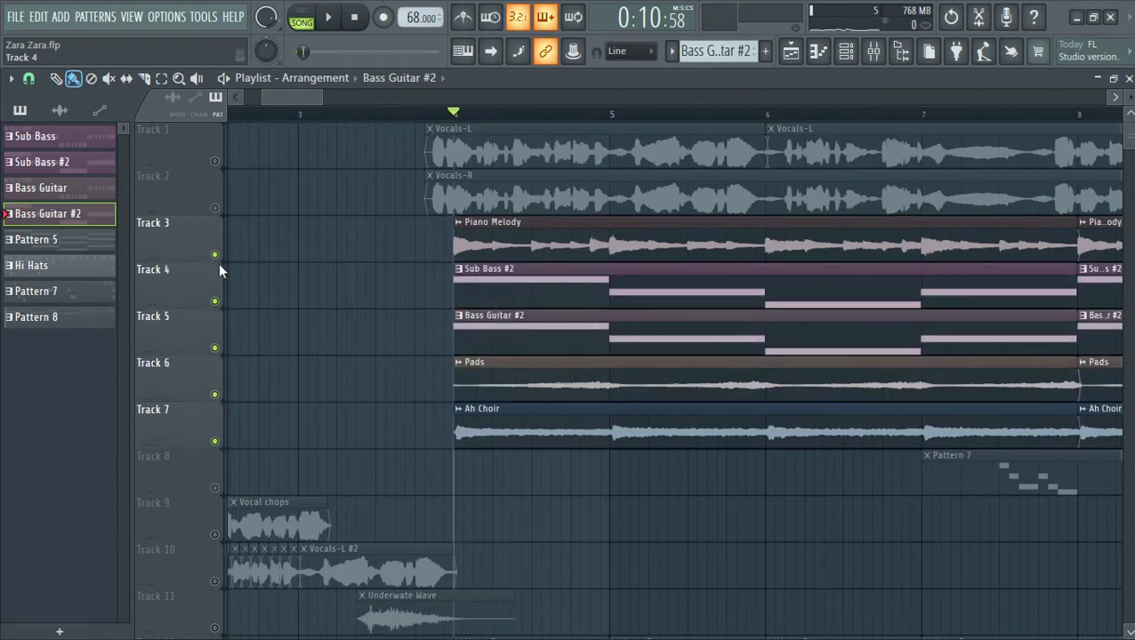
left_click(215, 208)
left_click(215, 161)
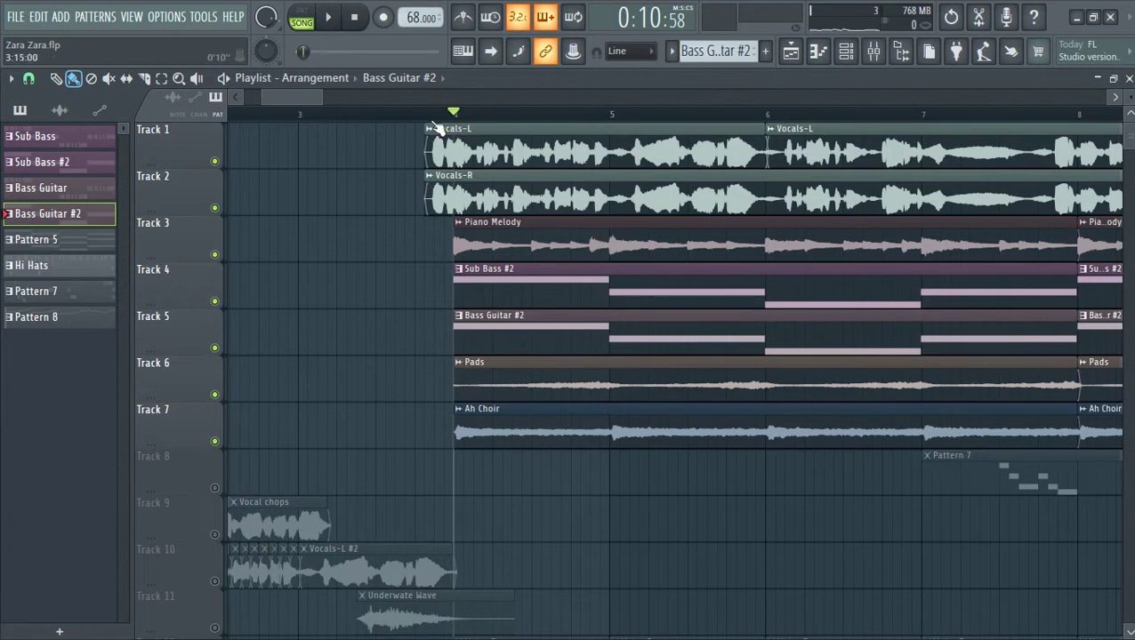
Step: Play the vocals, piano, basses, pads and choir together from just before bar 4
scroll(438, 106, "right", 1)
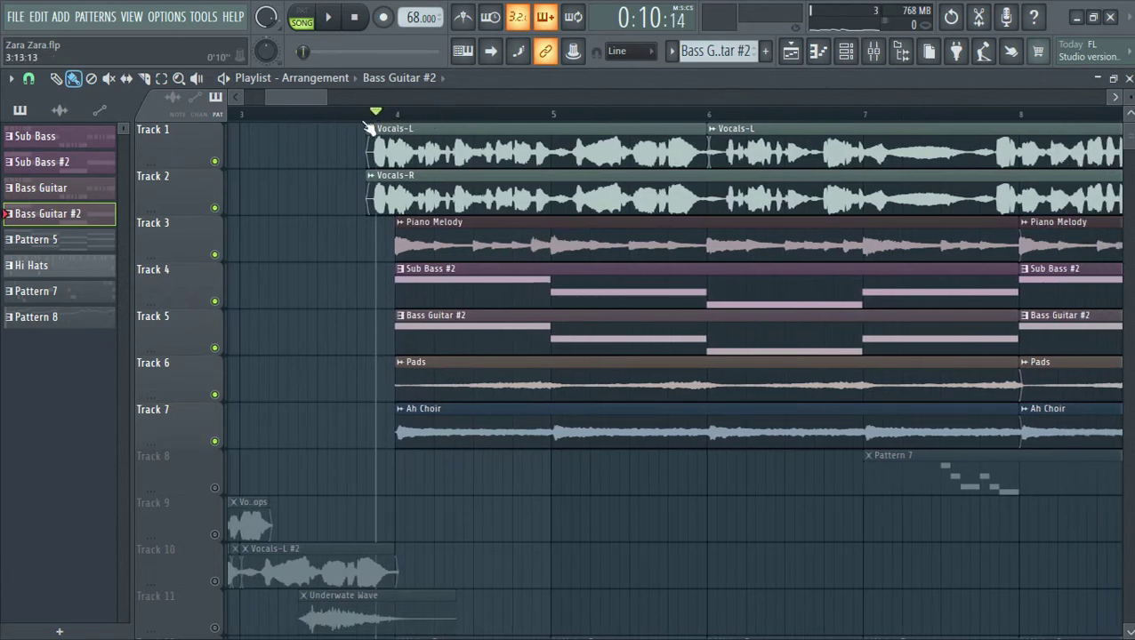
left_click(359, 115)
key("space")
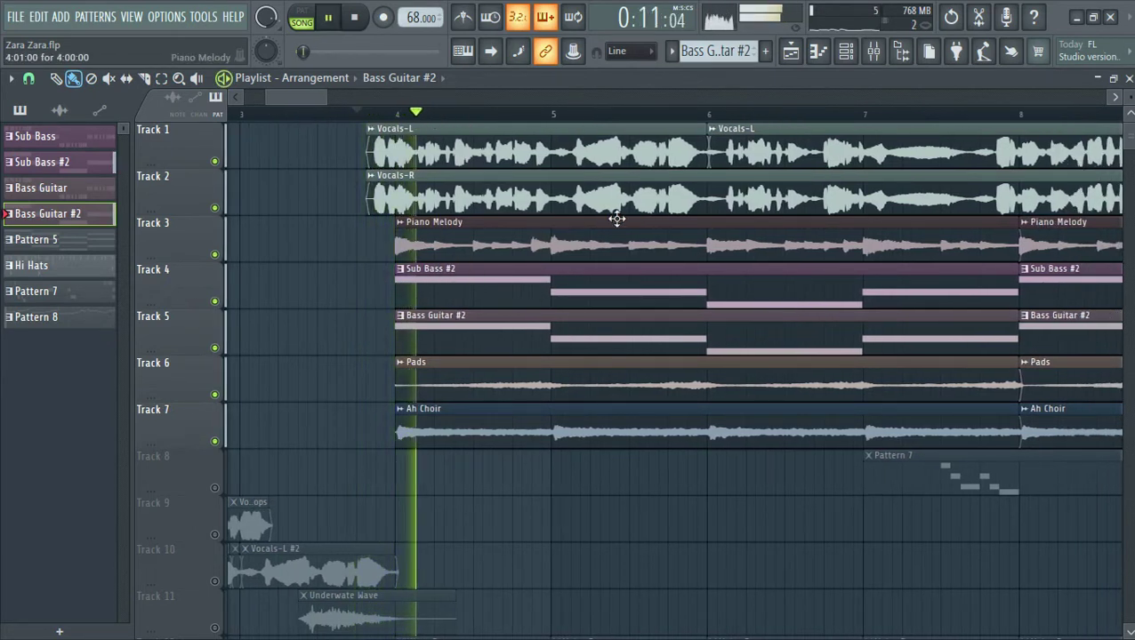
scroll(686, 344, "down", 4)
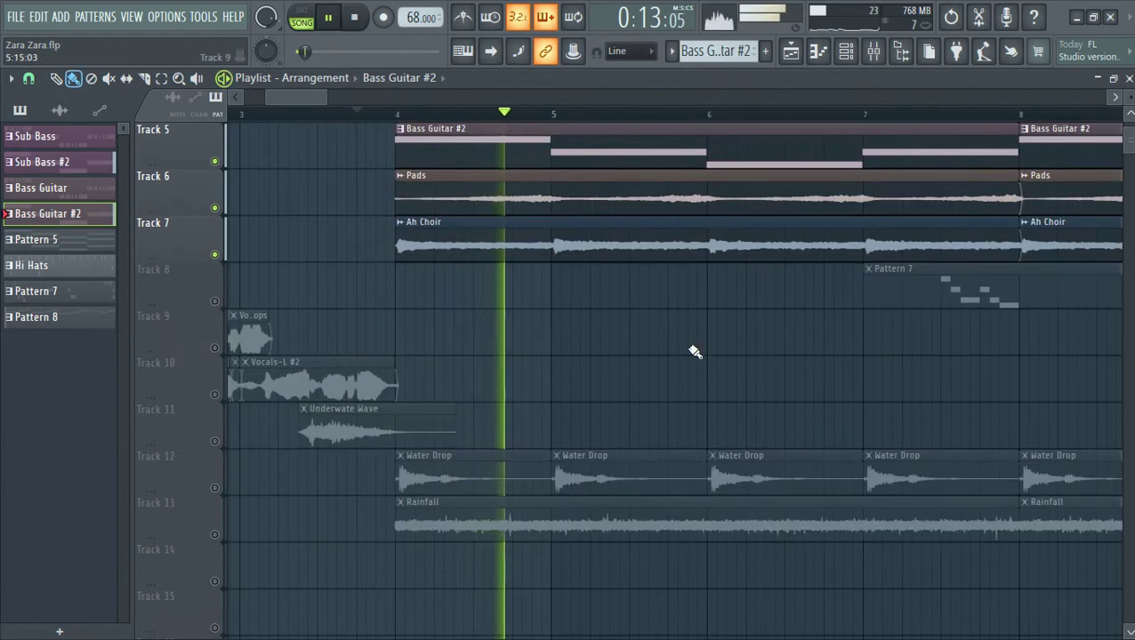
scroll(694, 365, "up", 2)
scroll(694, 369, "down", 1)
scroll(694, 368, "up", 3)
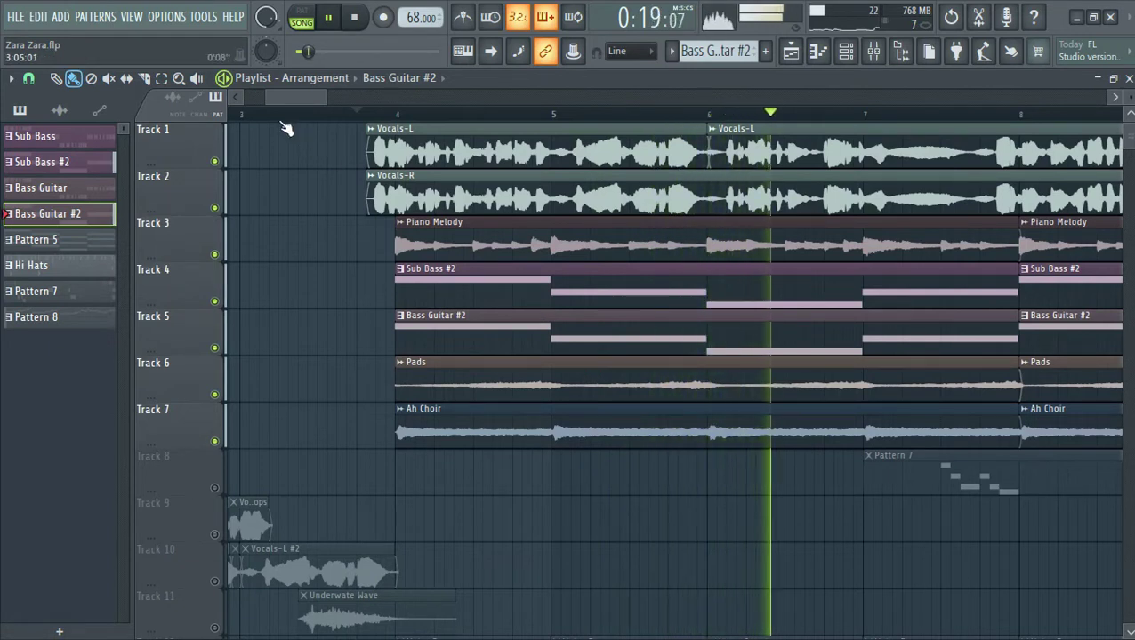
left_click_drag(281, 98, 308, 85)
left_click(308, 86)
left_click(449, 95)
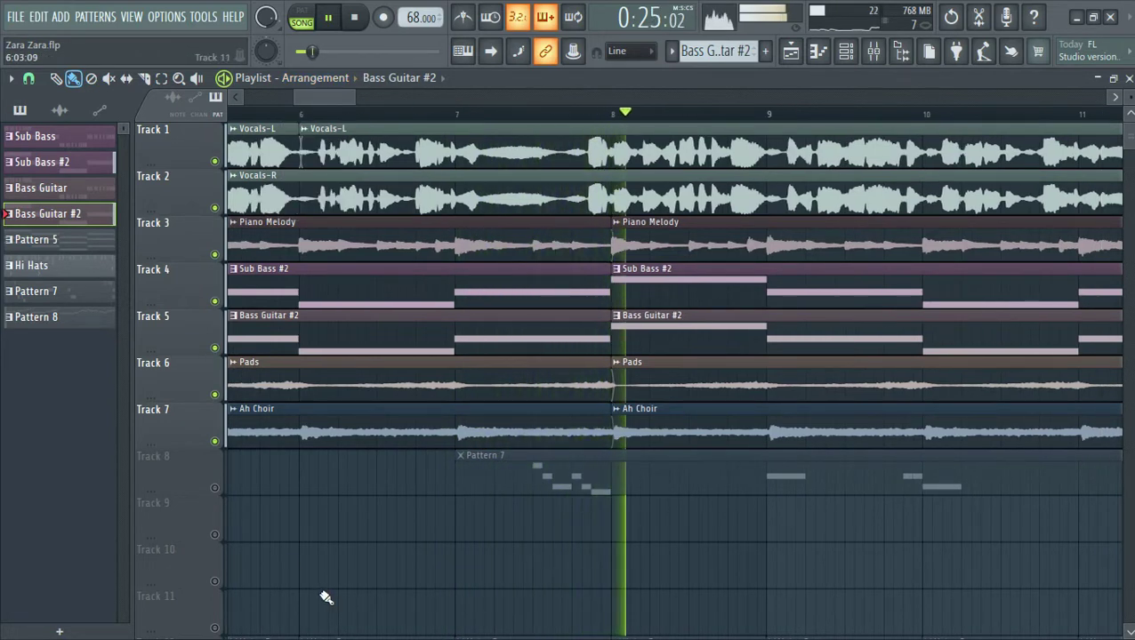
Step: Solo Track 8 and audition the Pattern 7 notes around bars 7, 9 and 10
right_click(214, 488)
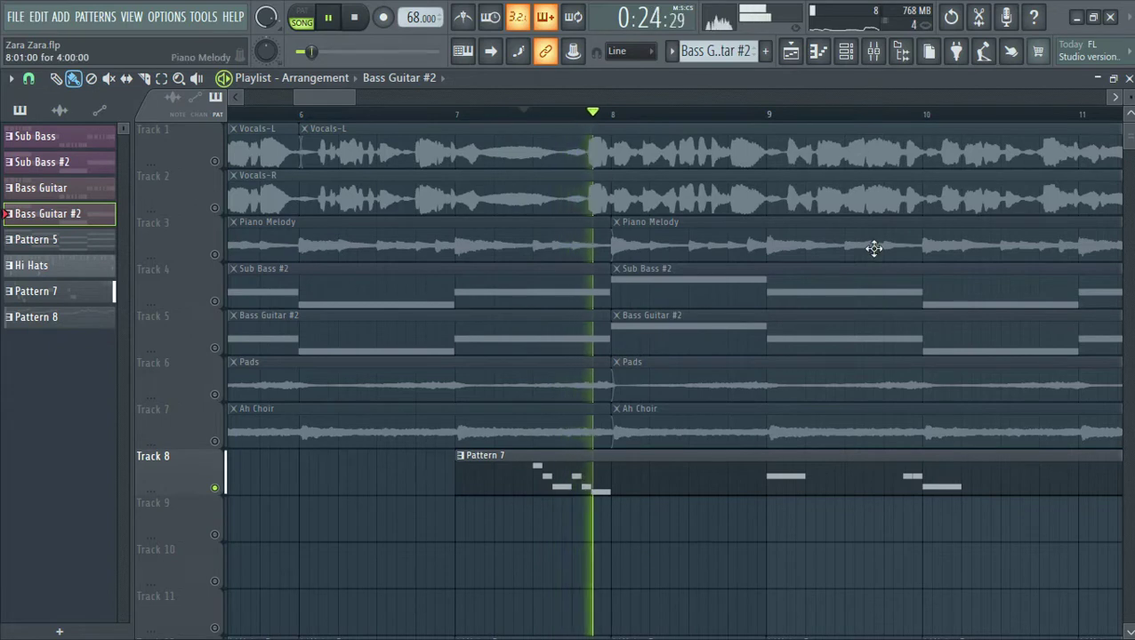
left_click(769, 114)
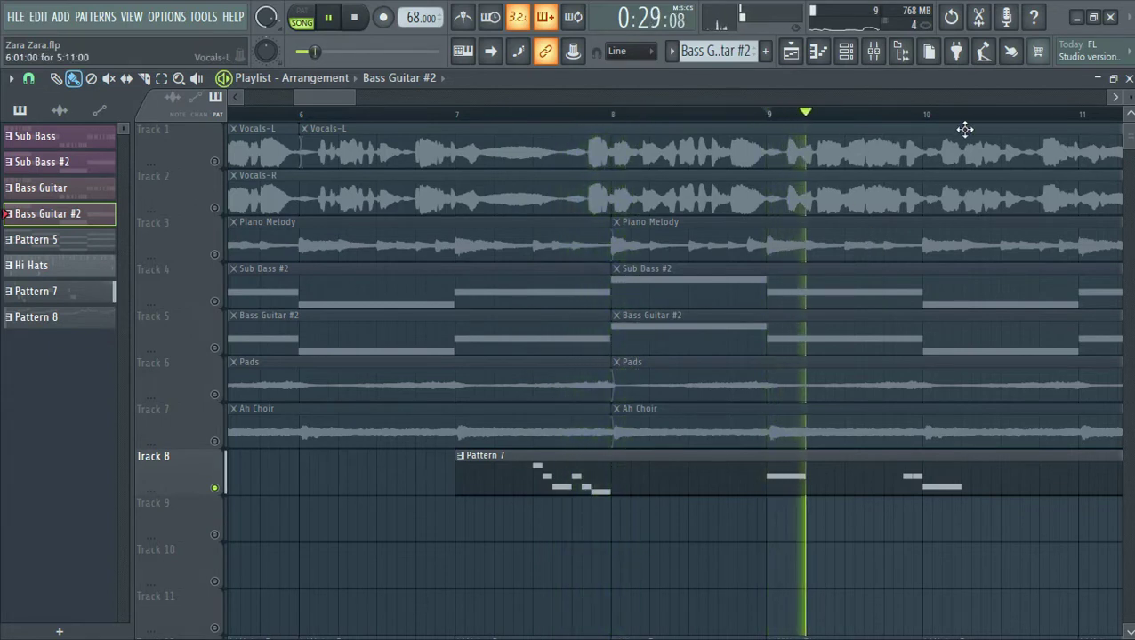
left_click(909, 115)
left_click(869, 115)
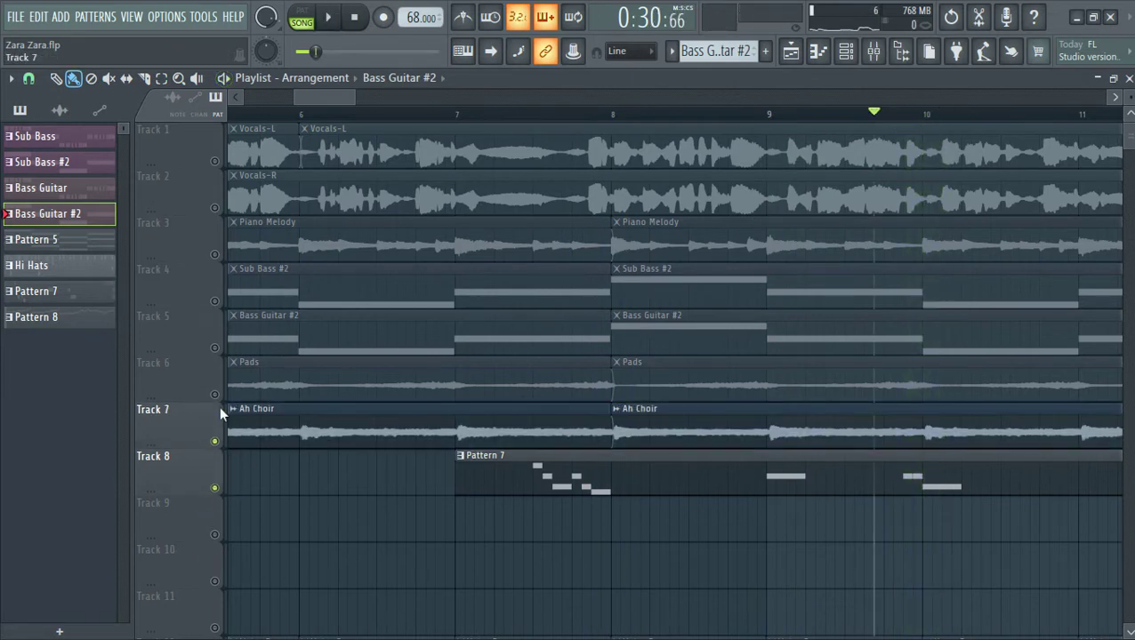
Step: Unmute the Pads, Sub Bass, Piano Melody, Vocals-R, Vocals-L and Bass Guitar tracks to accompany Pattern 7
left_click(220, 363)
left_click(214, 301)
left_click(215, 254)
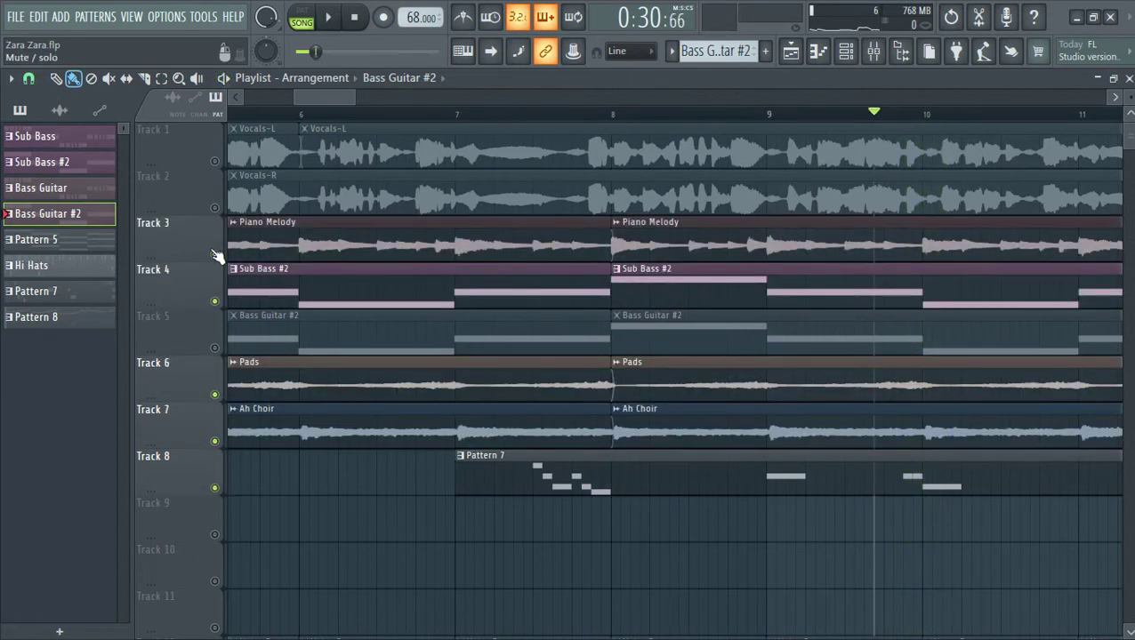
left_click(214, 208)
left_click(214, 161)
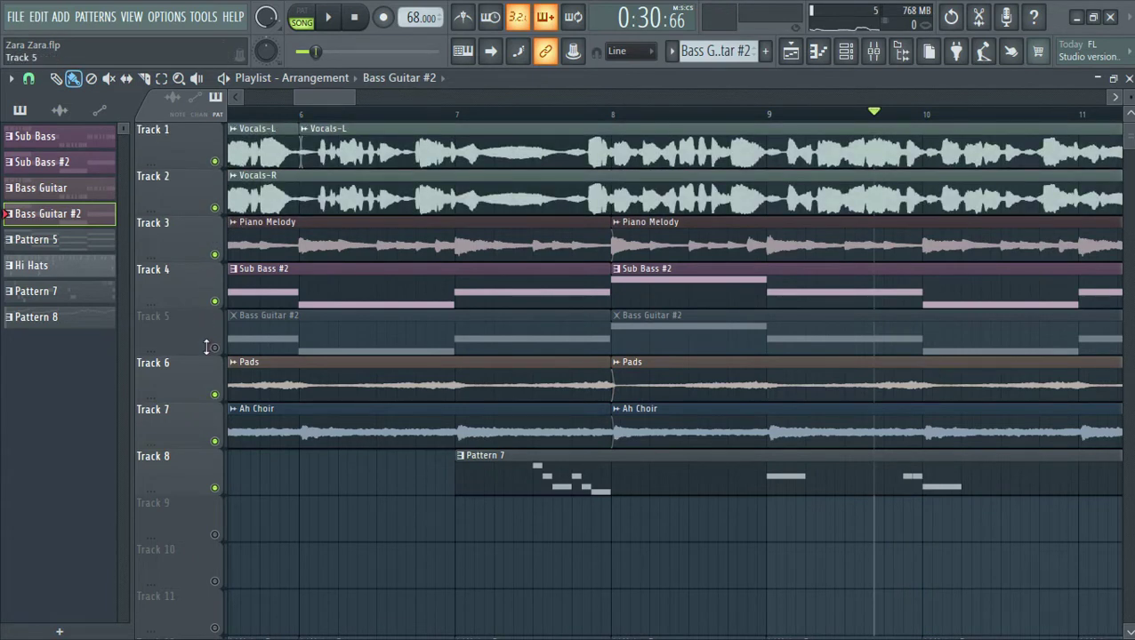
left_click(214, 348)
Step: Play tracks 1 to 8 together from about bar 7, where Pattern 7 enters
key("space")
key("space")
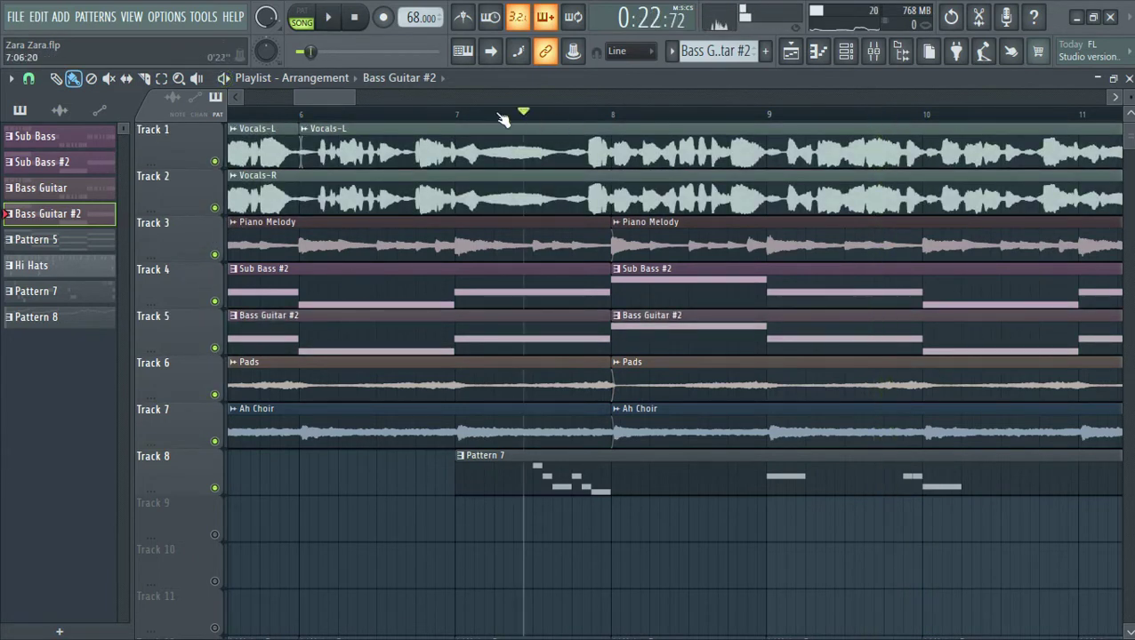
left_click(466, 116)
key("space")
scroll(531, 116, "down", 1)
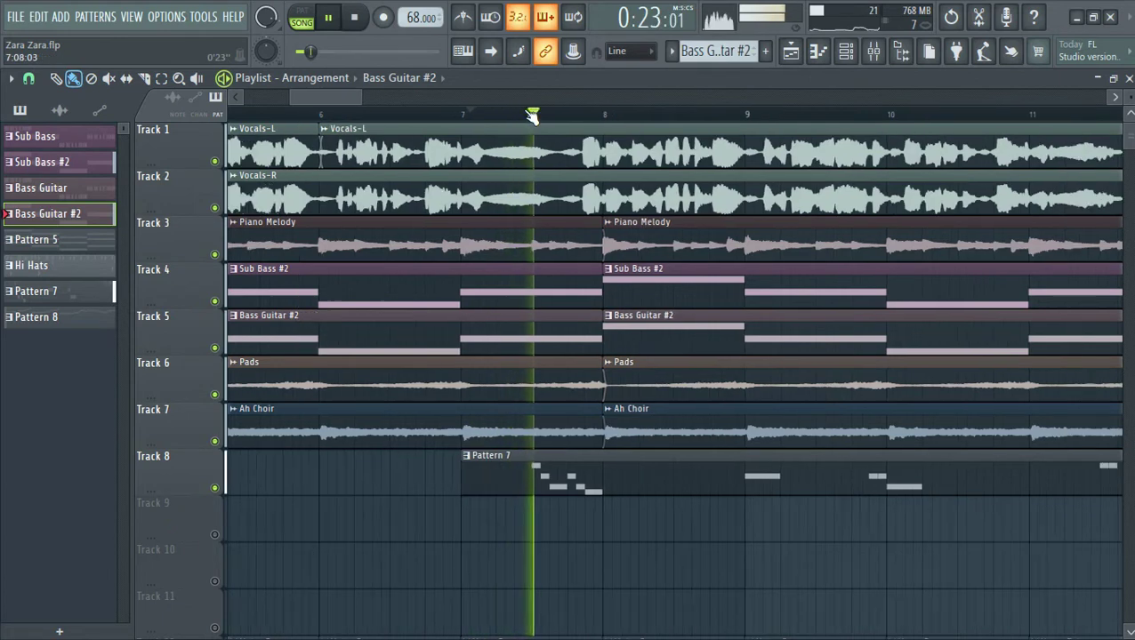
scroll(533, 116, "down", 2)
scroll(728, 229, "down", 3)
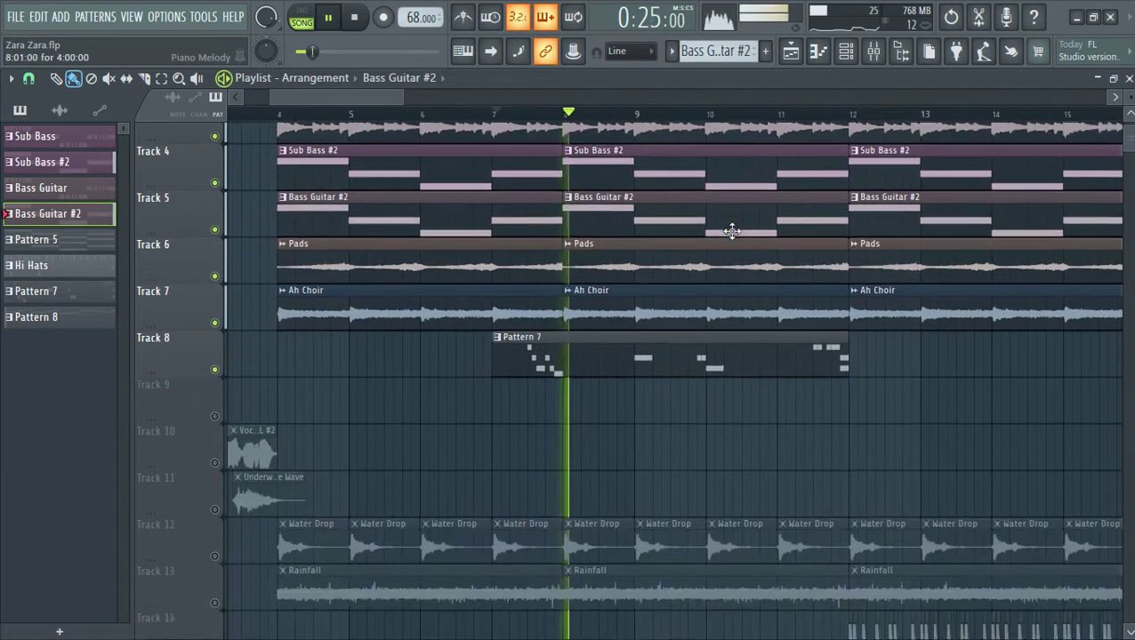
scroll(731, 230, "down", 1)
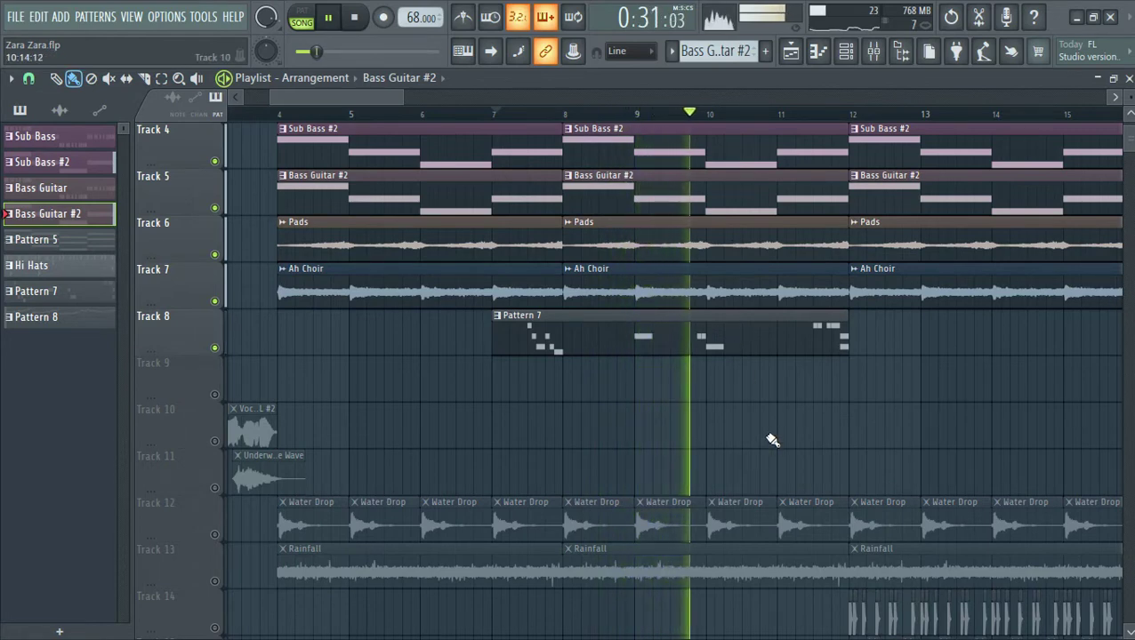
scroll(729, 401, "down", 3)
key("space")
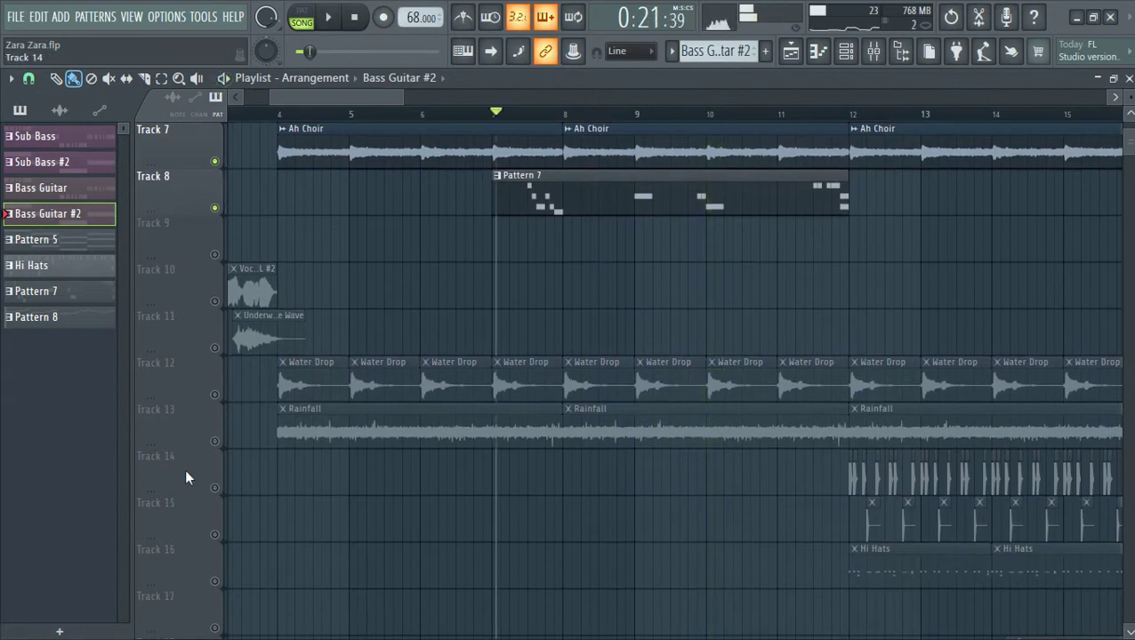
Step: Solo and play the Water Drop track from bar 4, and audition the Rainfall track the same way
left_click(215, 392, "ctrl")
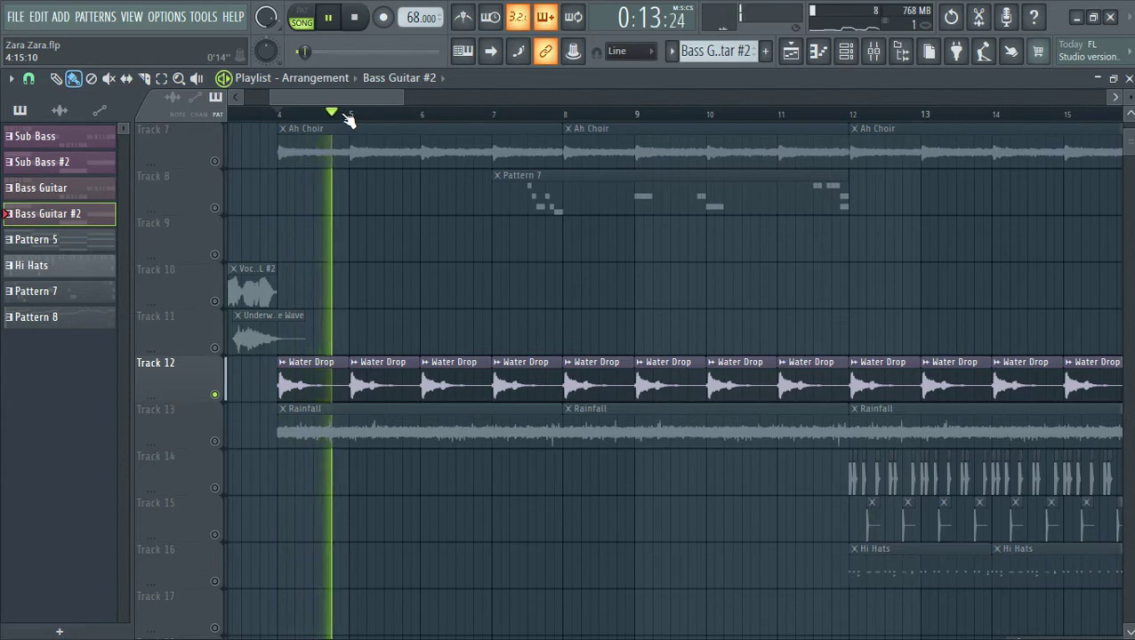
key("space")
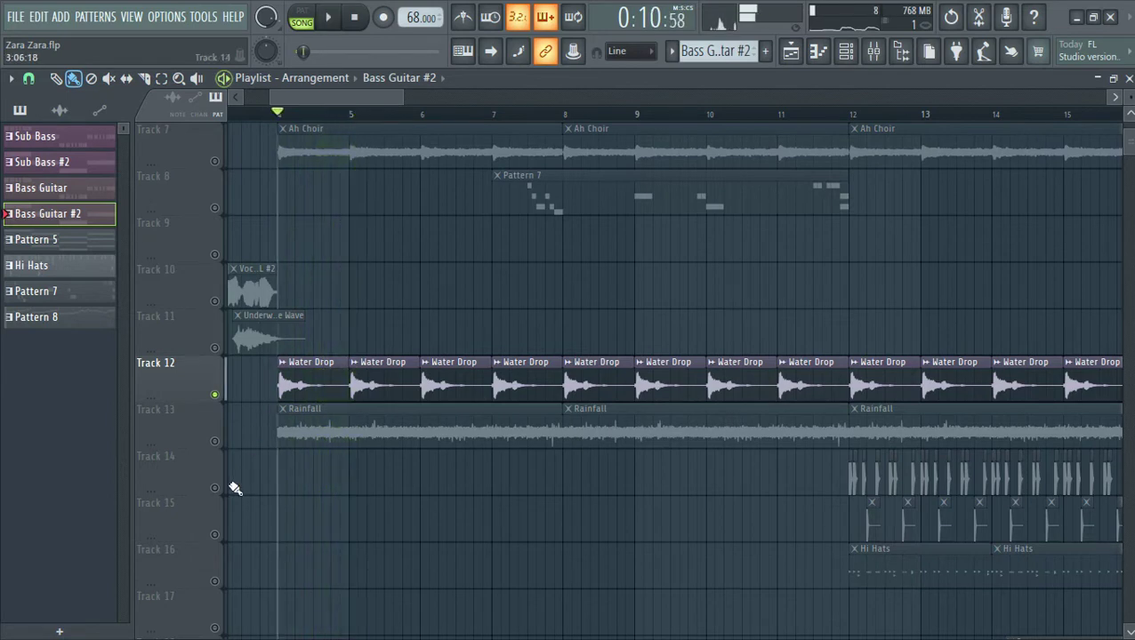
left_click(215, 442, "ctrl")
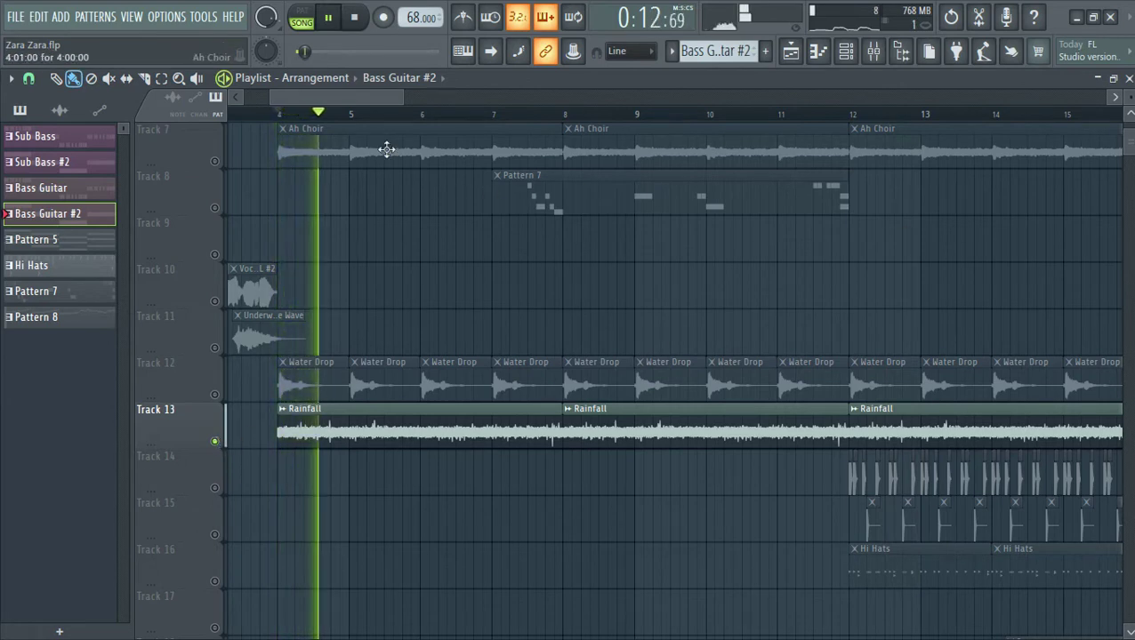
scroll(338, 294, "left", 3)
key("space")
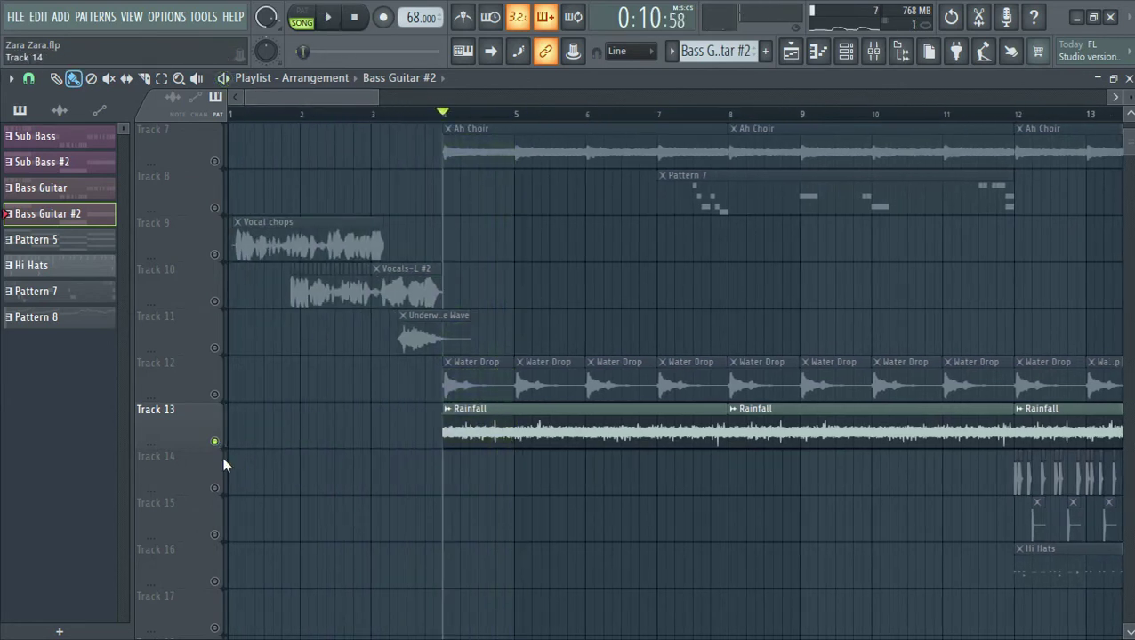
Step: Solo Track 25 and play its Impact clip from the start of the song
scroll(414, 372, "down", 6)
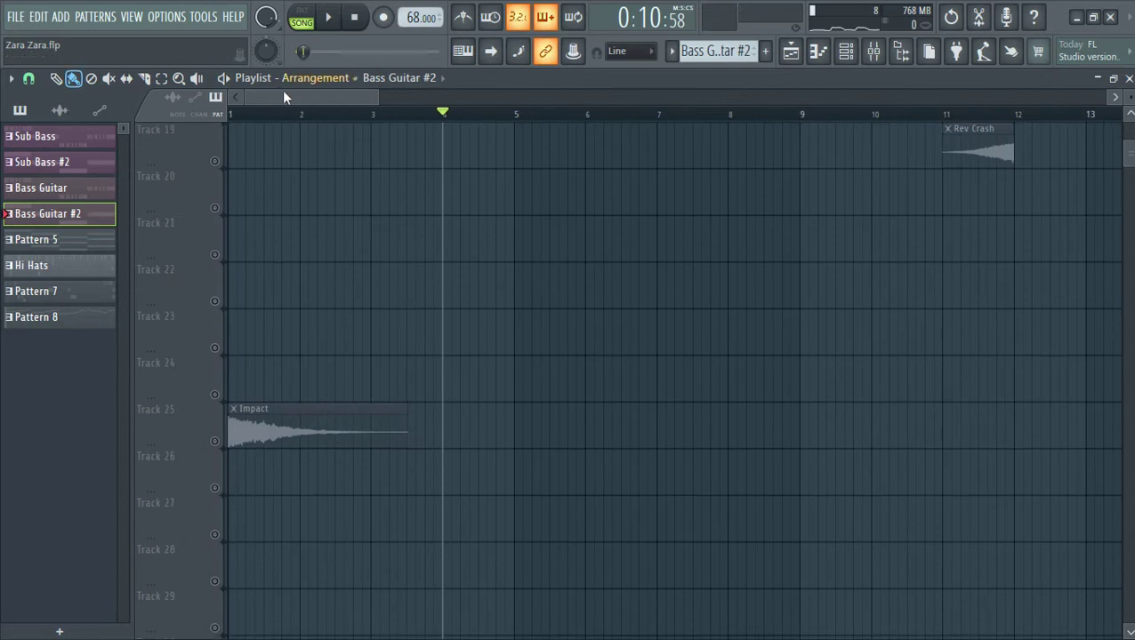
left_click(216, 441)
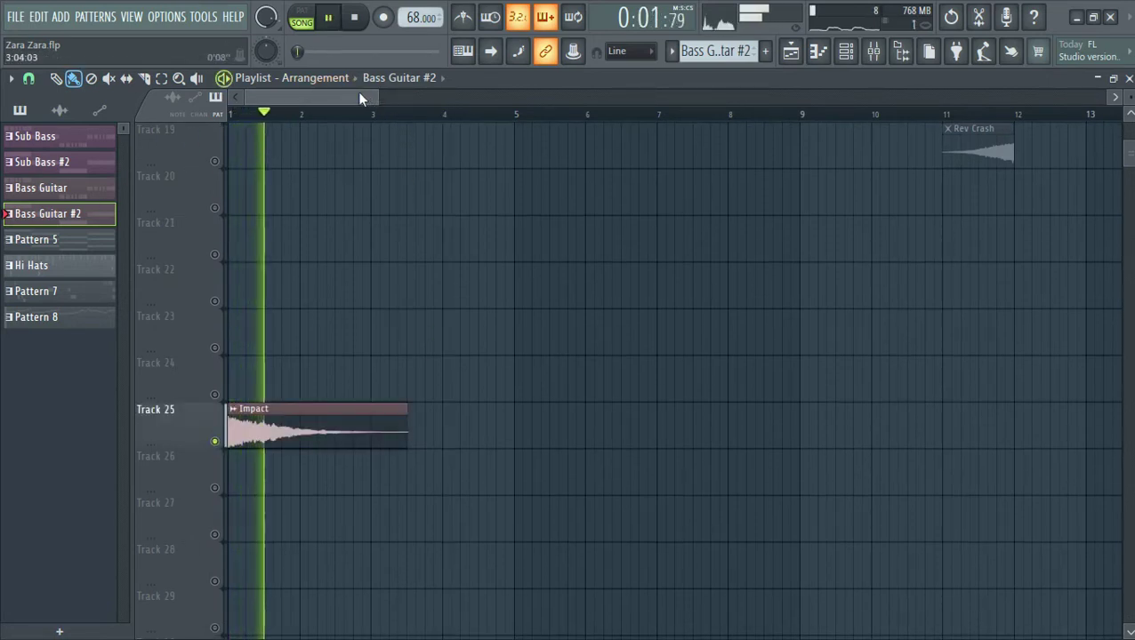
left_click_drag(359, 95, 377, 99)
Step: Solo Track 19 and play its Rev Crash clip from bar 11
scroll(758, 316, "up", 5)
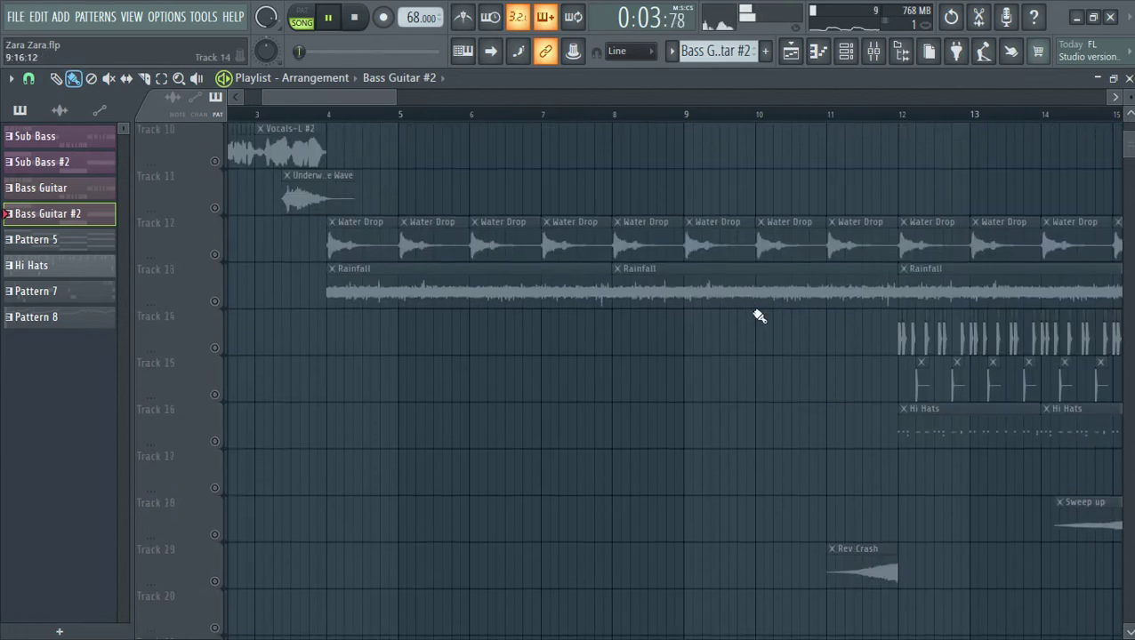
left_click_drag(382, 98, 425, 99)
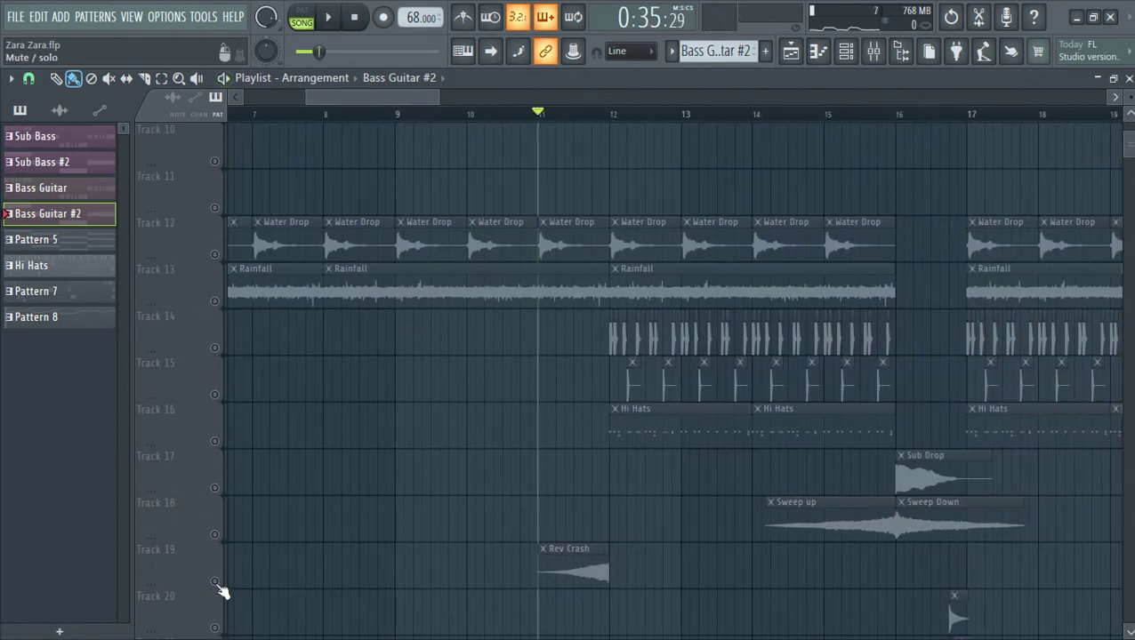
scroll(691, 389, "down", 3)
key("space")
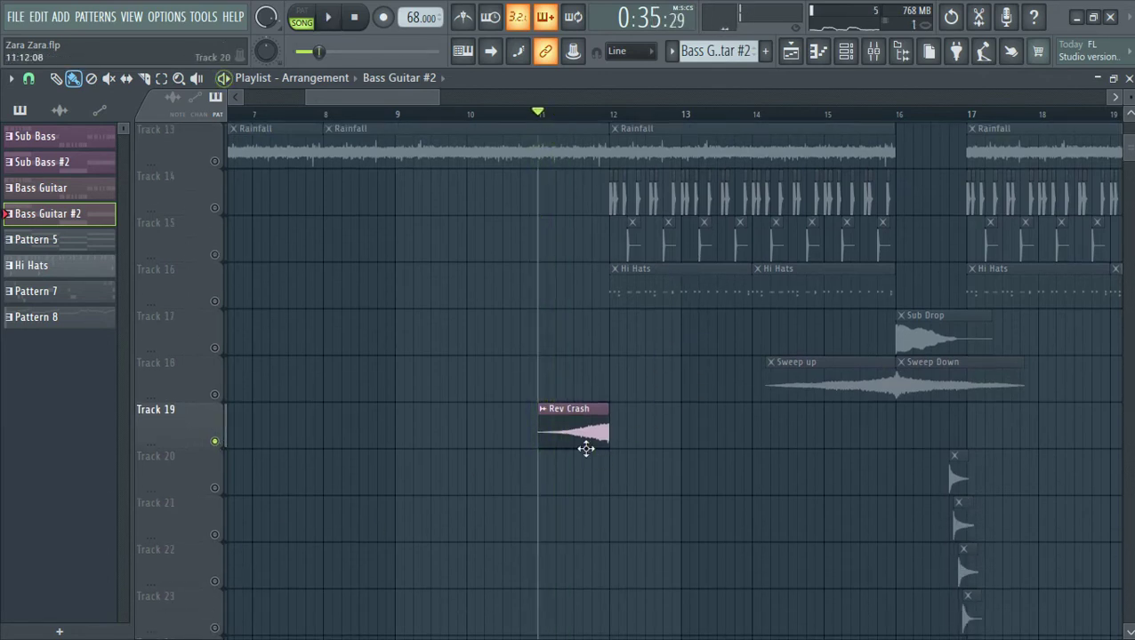
Step: Switch the Rev Crash sample's Reverse effect off and back on to compare its waveform in both directions
left_click(582, 439)
double_click(590, 422)
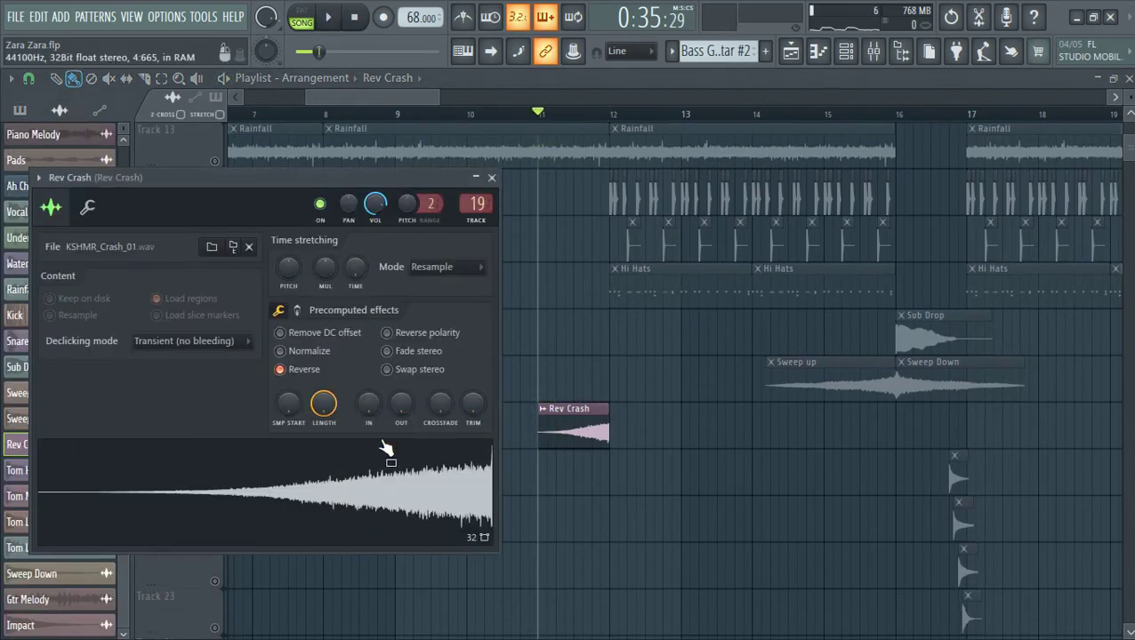
left_click(307, 371)
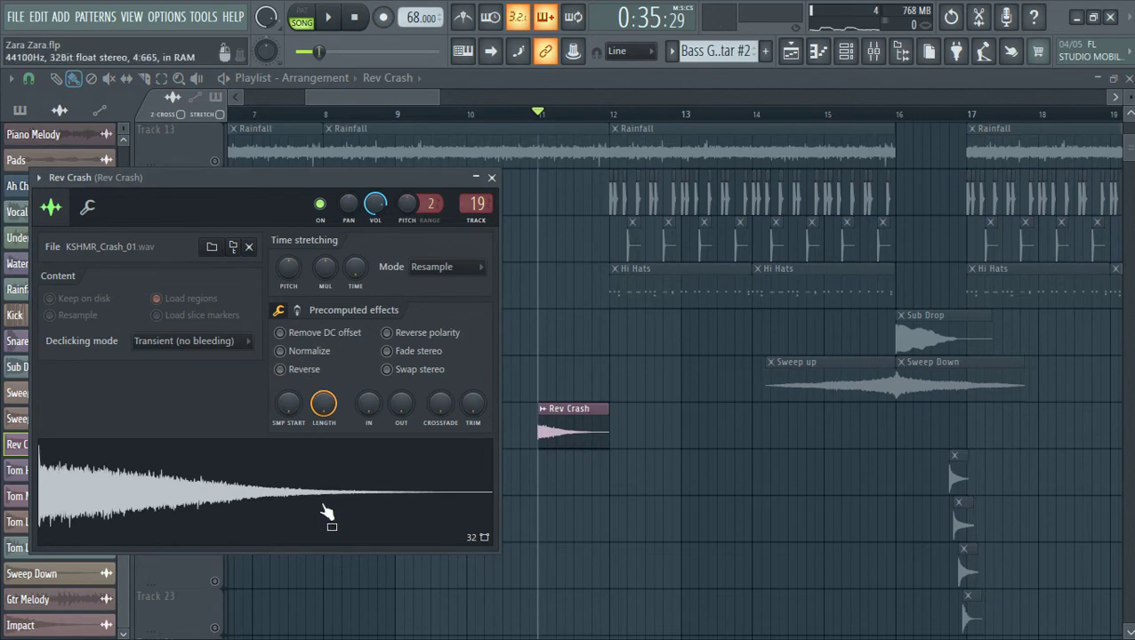
left_click(325, 375)
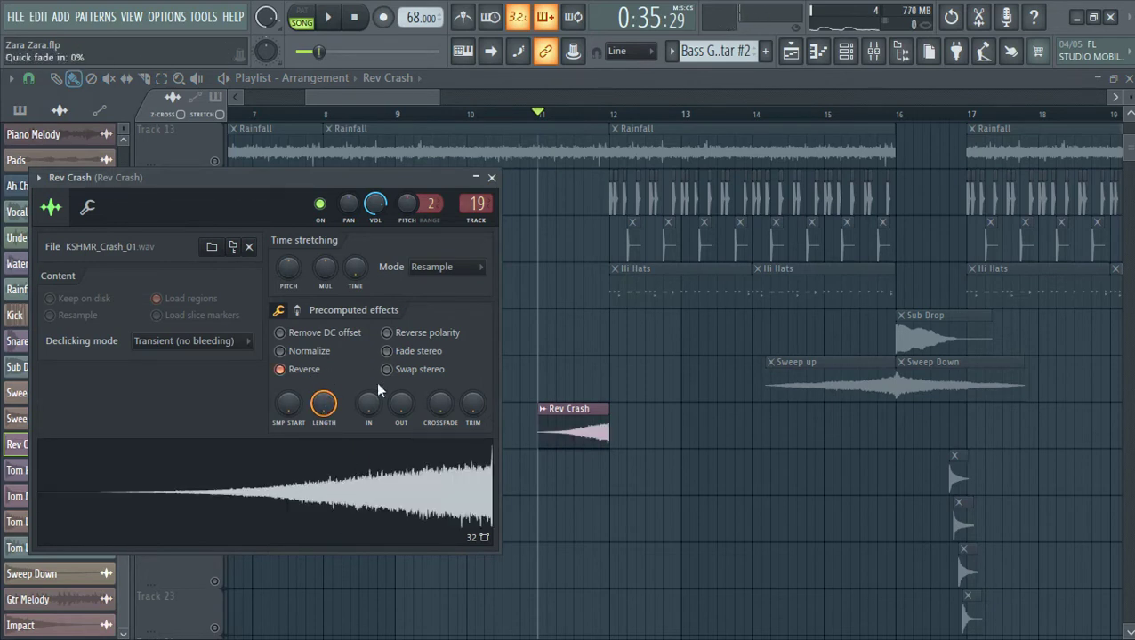
left_click(491, 178)
Step: Play the soloed Rev Crash clip again from bar 11 up to bar 12
key("space")
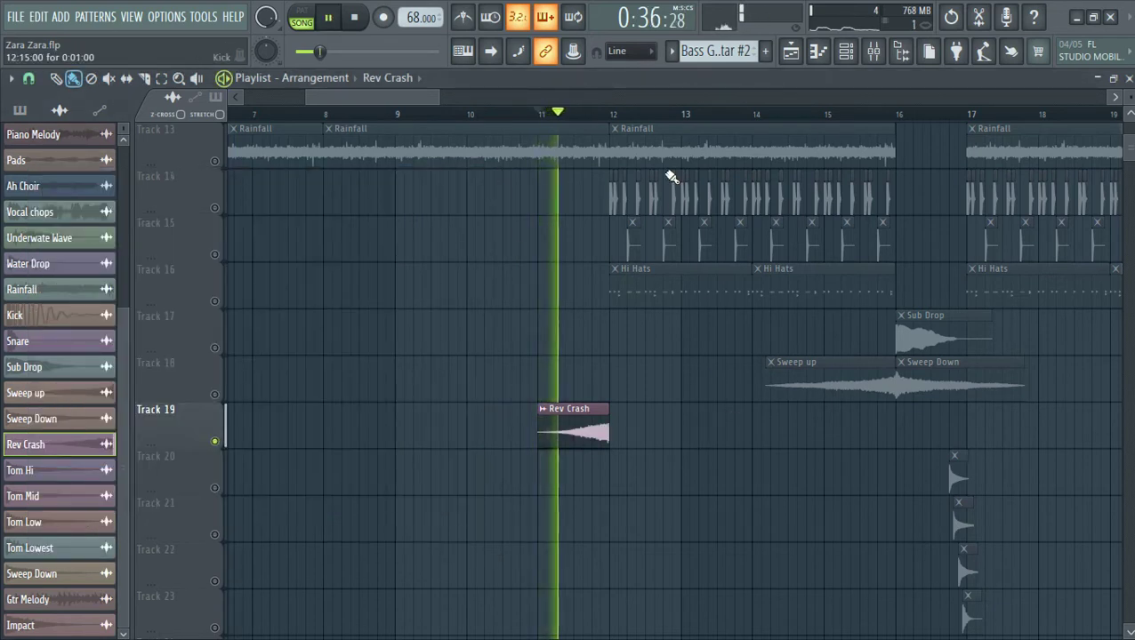
left_click_drag(429, 104, 450, 104)
scroll(502, 116, "up", 4)
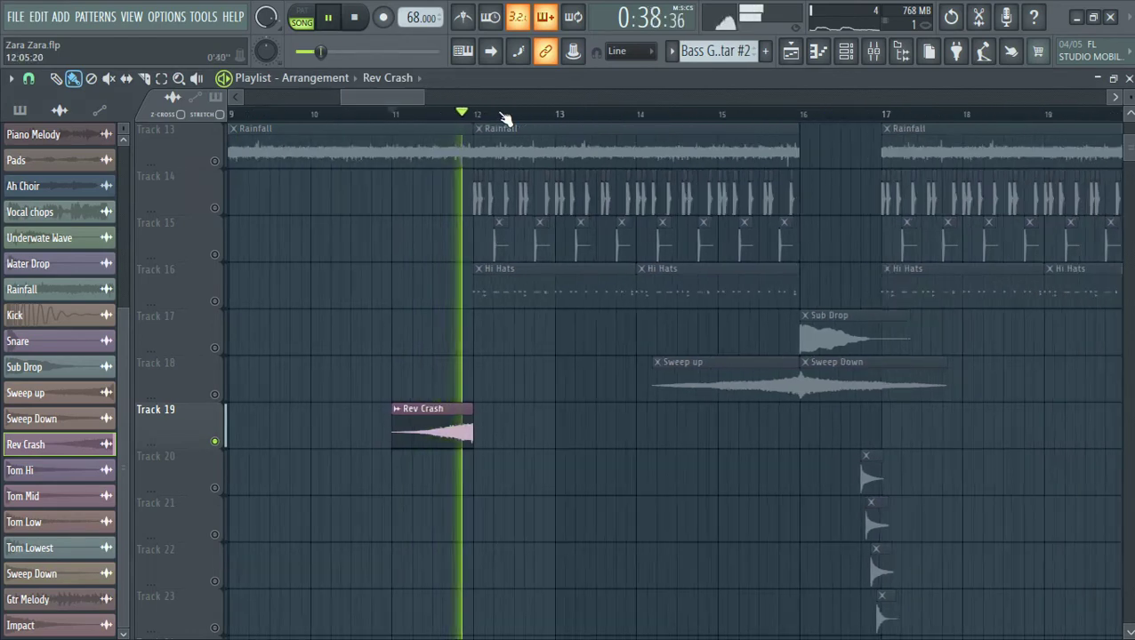
key("space")
Step: Solo the kick on Track 14 from bar 12, adding the Track 15 snare and Track 16 hi-hats during playback
scroll(534, 276, "up", 2)
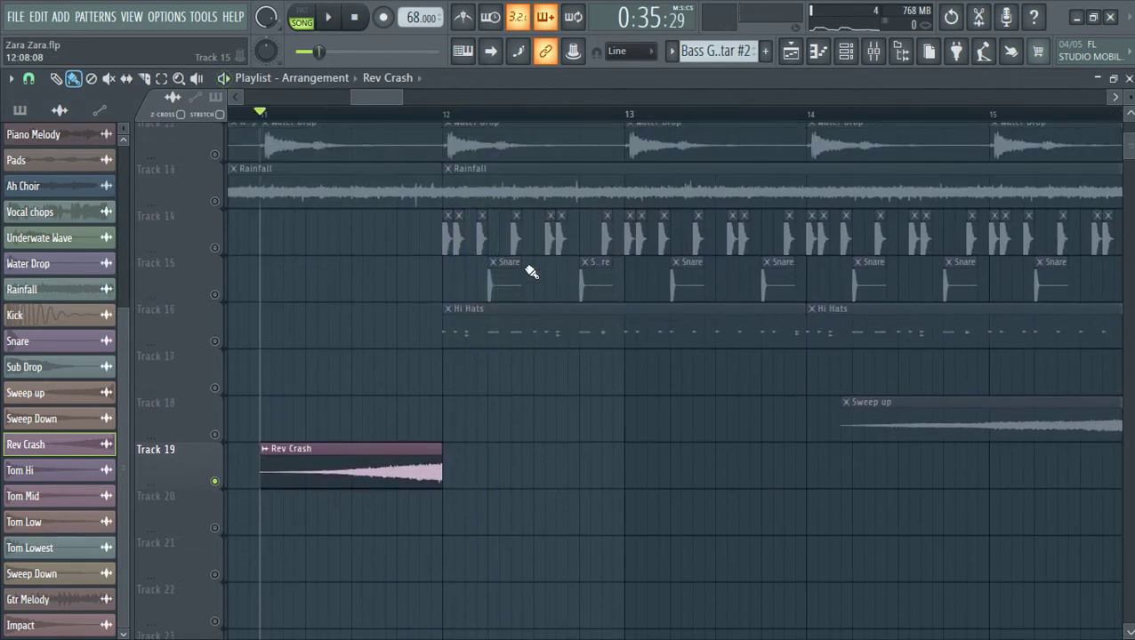
left_click(207, 301)
key("space")
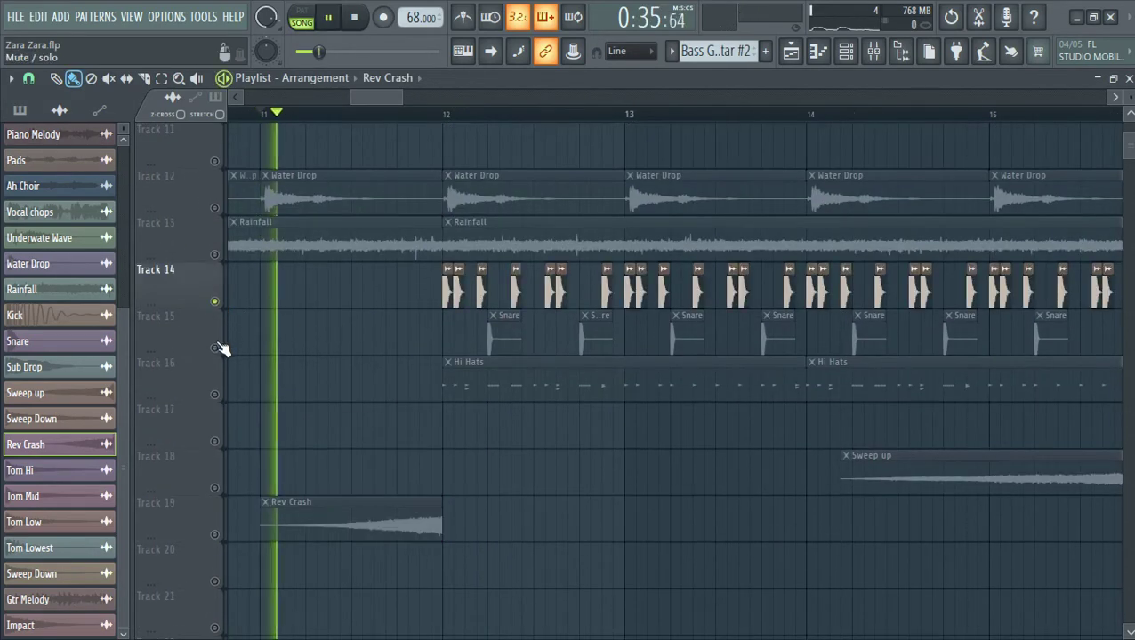
left_click(447, 116)
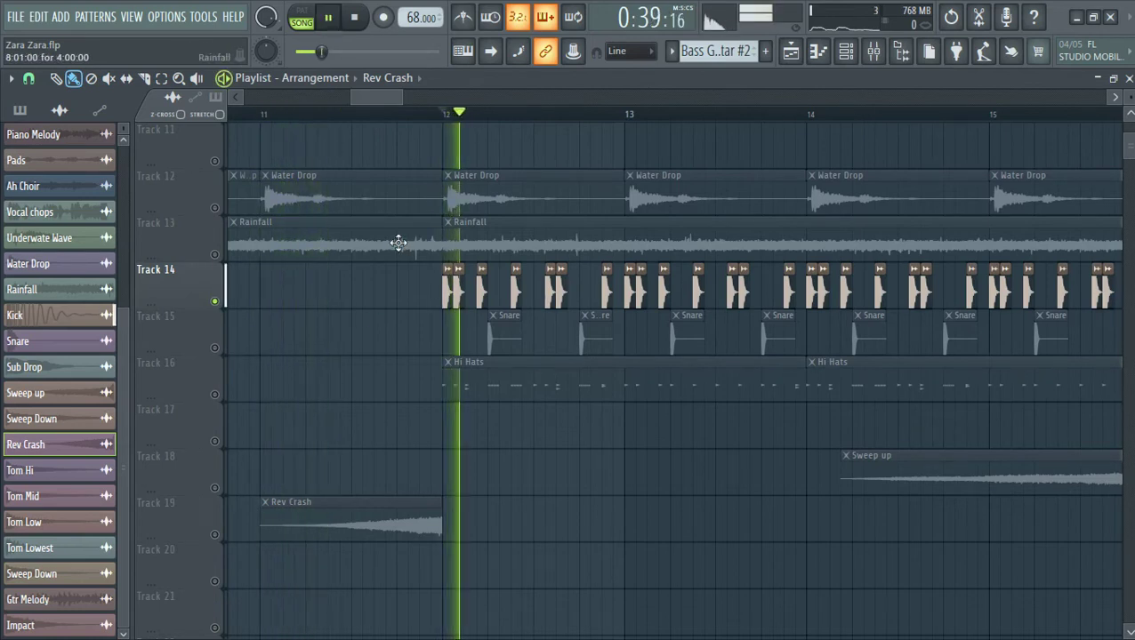
left_click(214, 350)
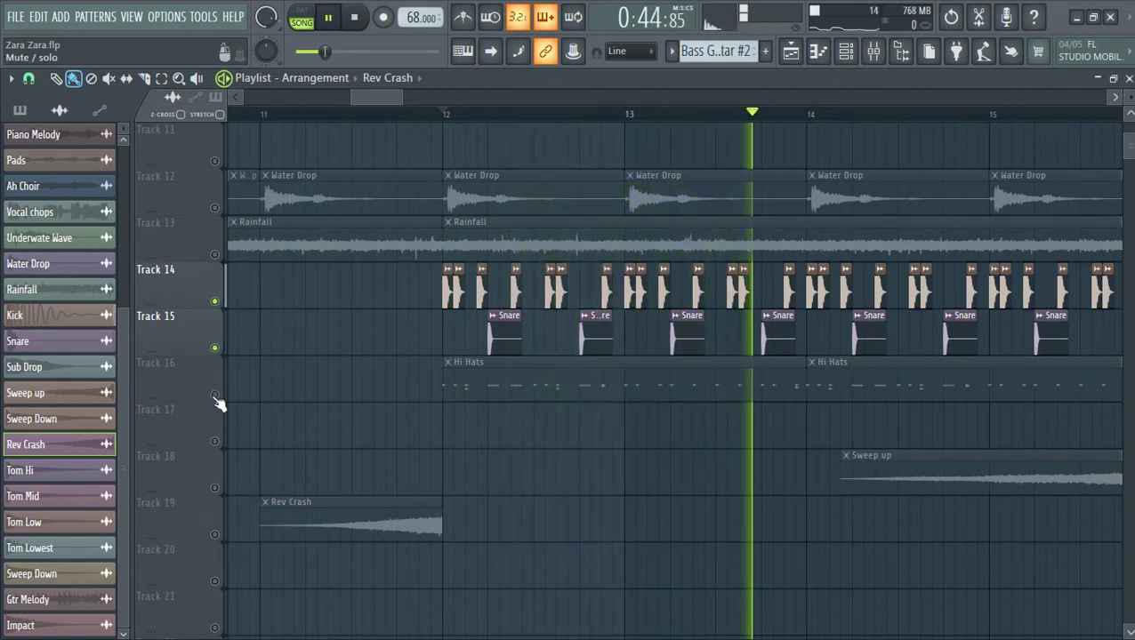
left_click(216, 395)
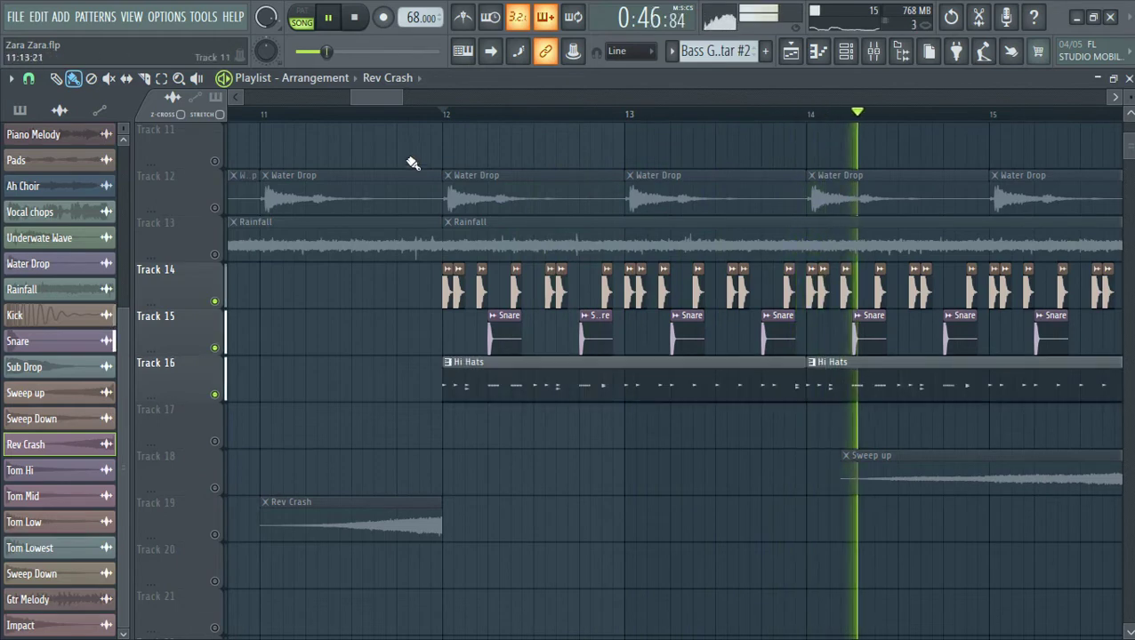
Step: Add the Sweep up and Sweep Down clips on Track 18 to the playing drums and listen past bar 16
left_click_drag(378, 101, 420, 92)
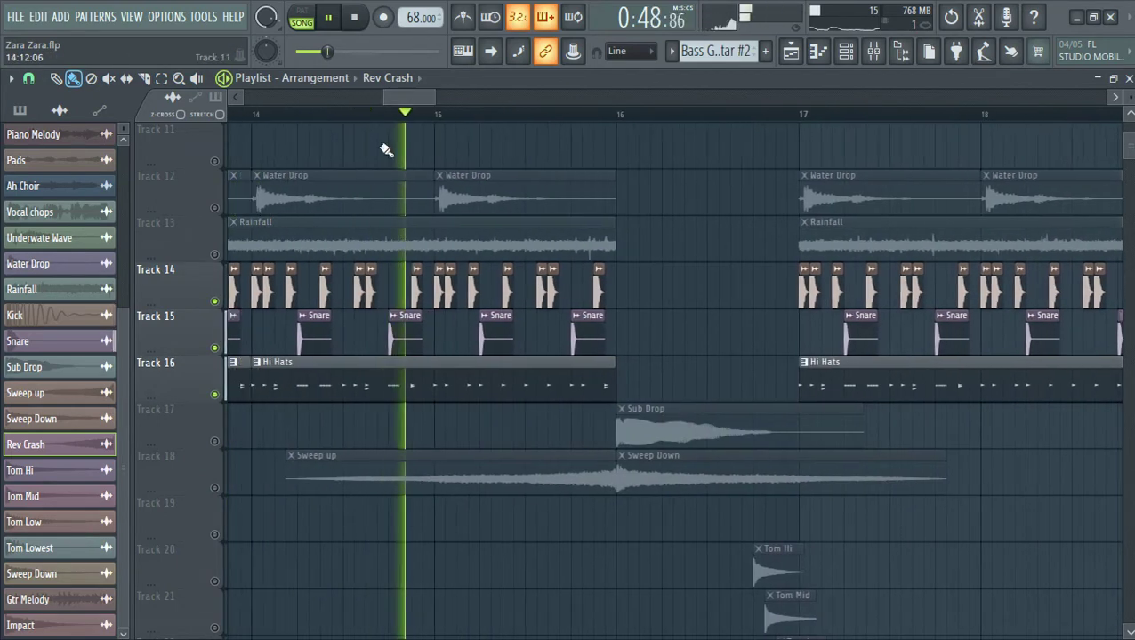
left_click(216, 488)
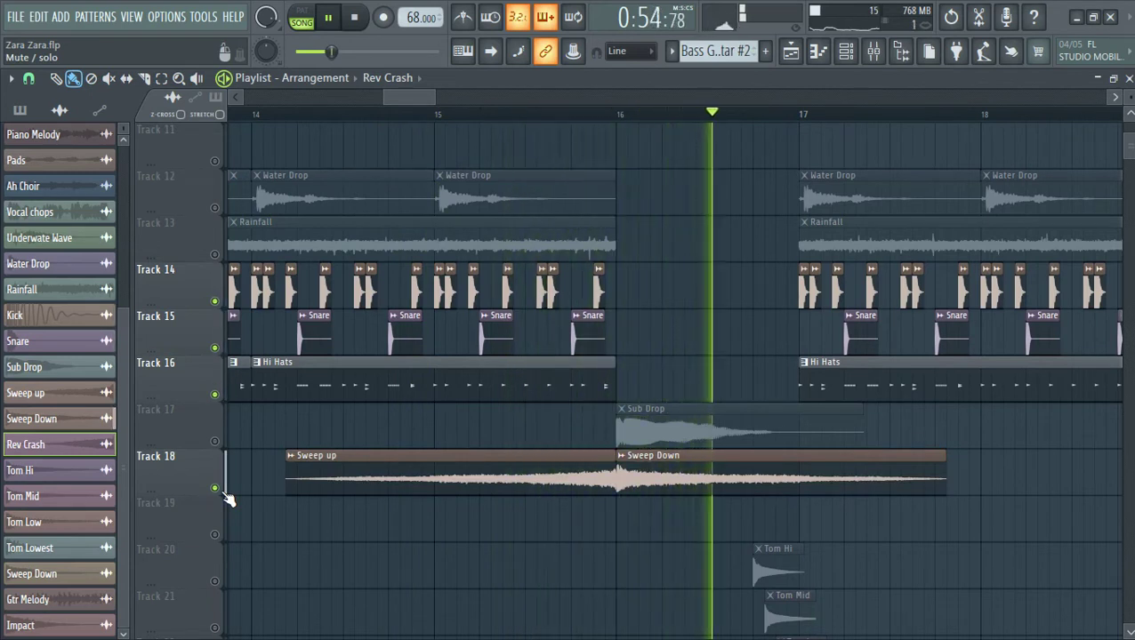
key("space")
Step: Solo Track 17 and play its Sub Drop clip from bar 16
right_click(216, 443)
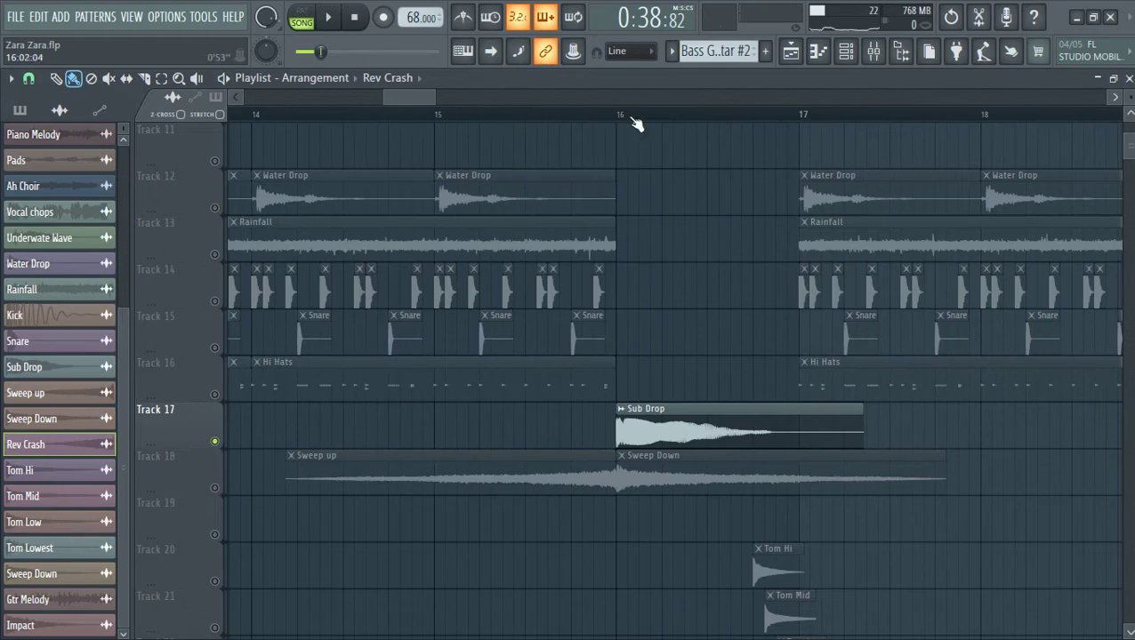
scroll(753, 266, "up", 5)
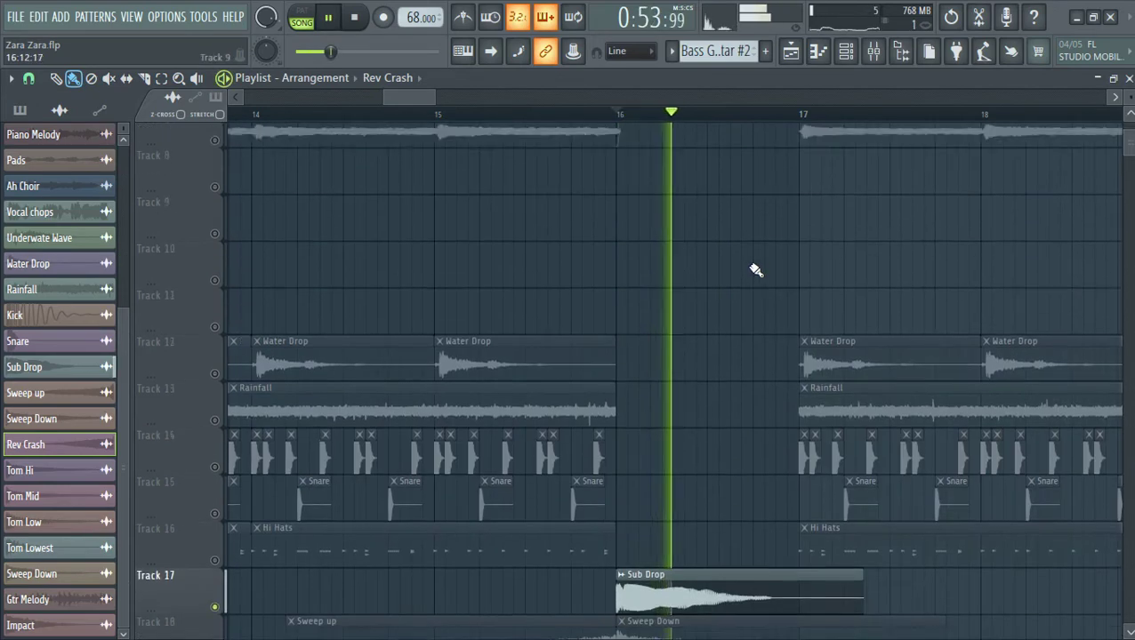
scroll(763, 268, "down", 3)
scroll(764, 268, "up", 5)
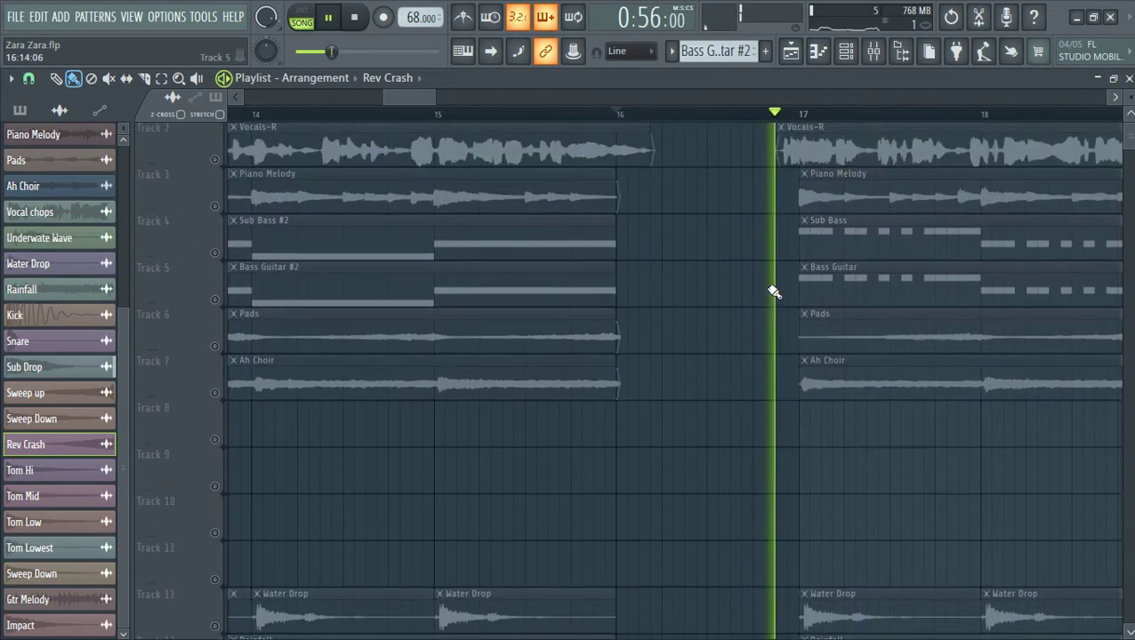
scroll(773, 291, "down", 3)
scroll(996, 374, "down", 10)
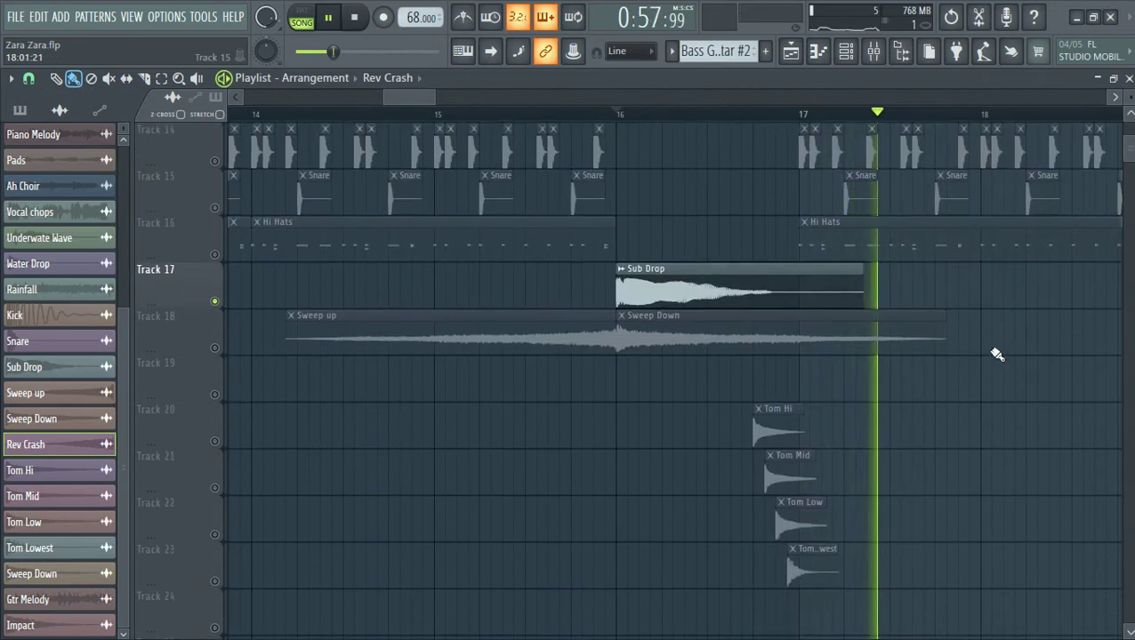
key("space")
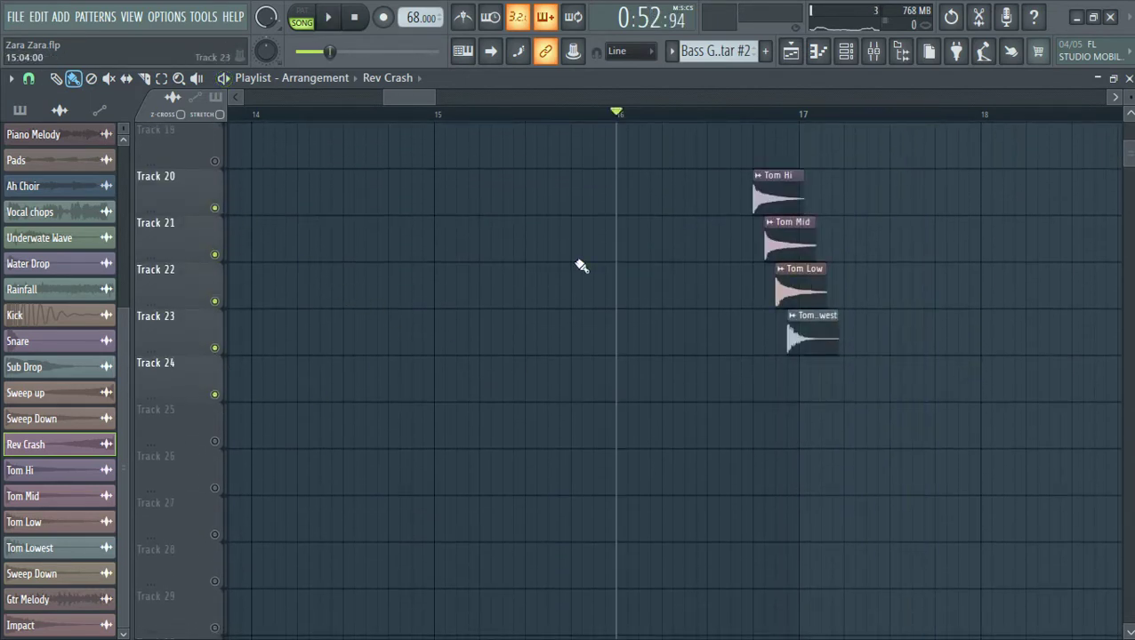
Step: Play the four tom clips on Tracks 20 to 23, leading into bar 17
left_click(744, 129)
right_click(753, 129)
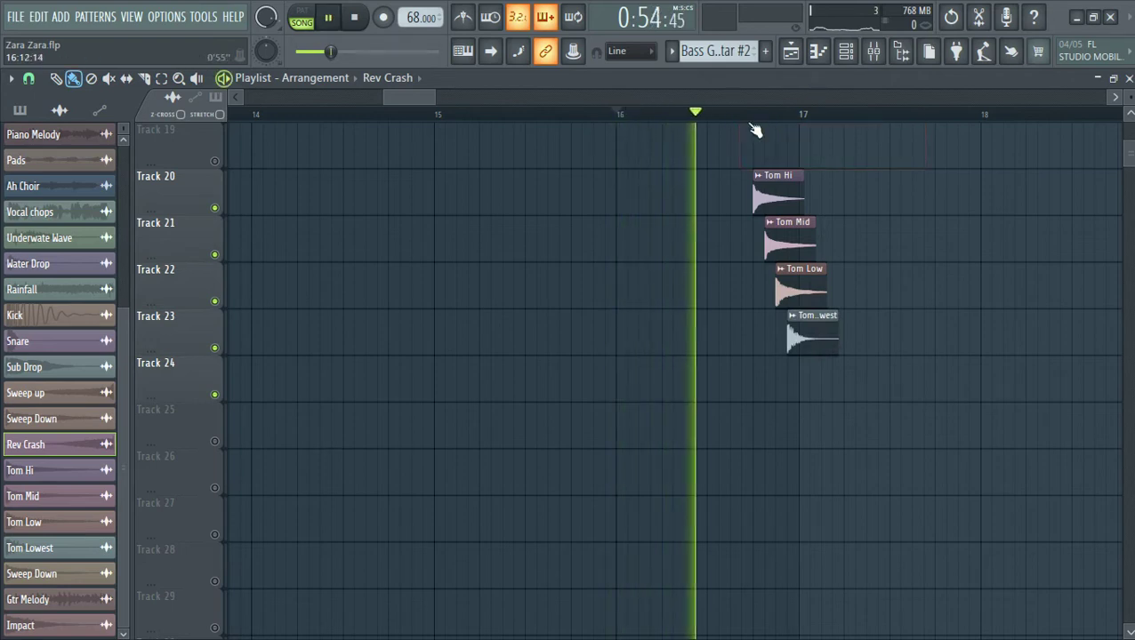
scroll(907, 235, "up", 9)
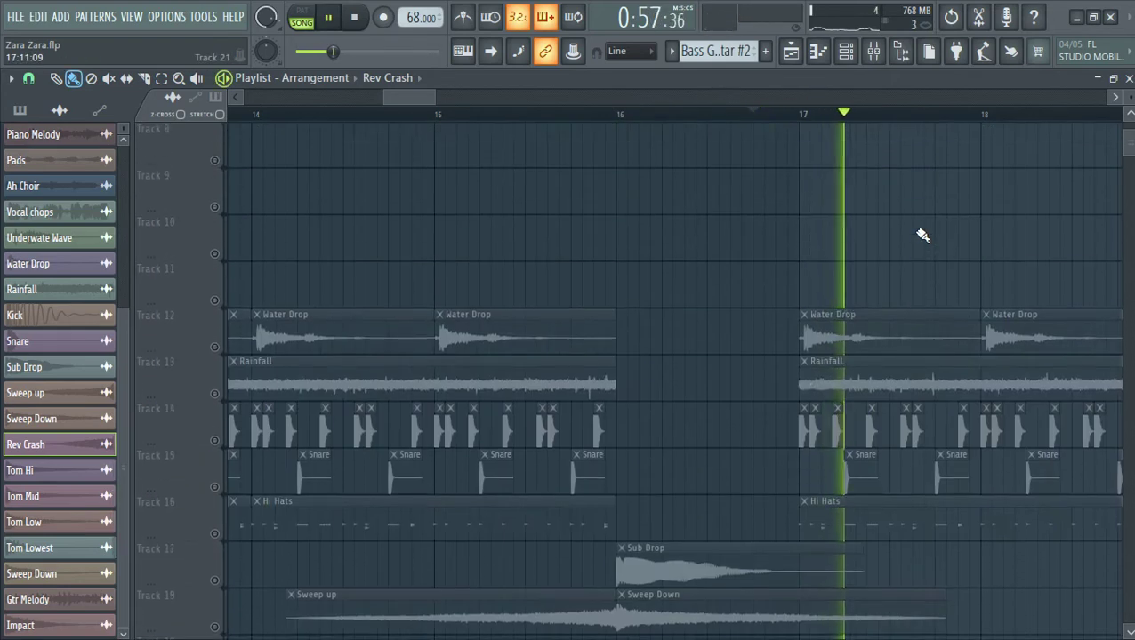
key("space")
Step: Unmute all tracks and look over the arrangement around bars 5 to 22
right_click(215, 349)
right_click(215, 349)
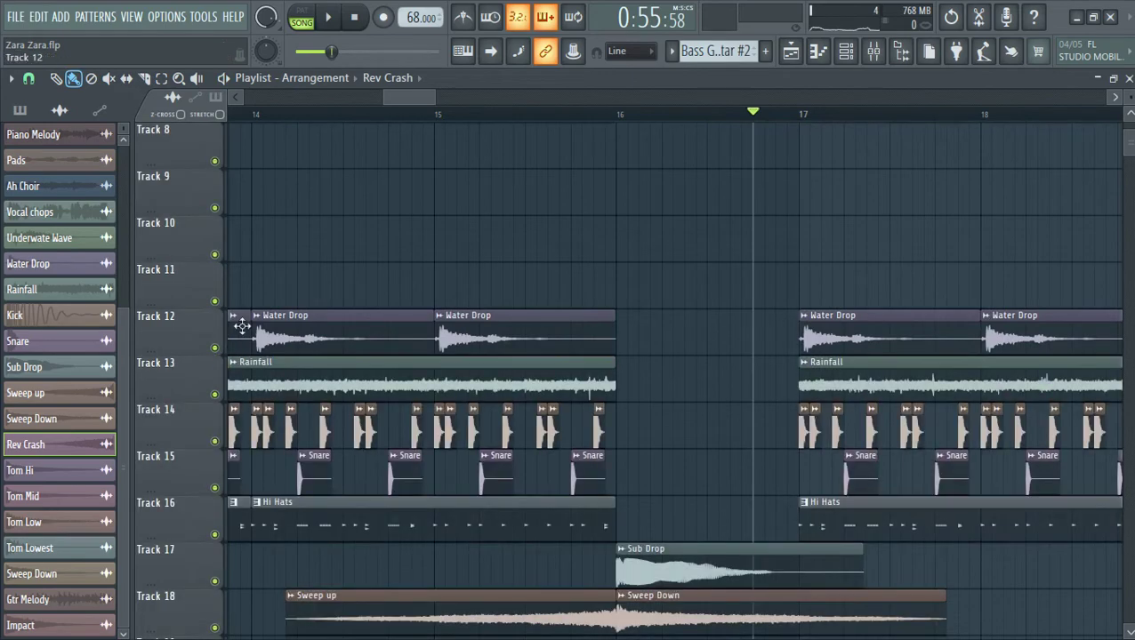
left_click_drag(405, 98, 318, 117)
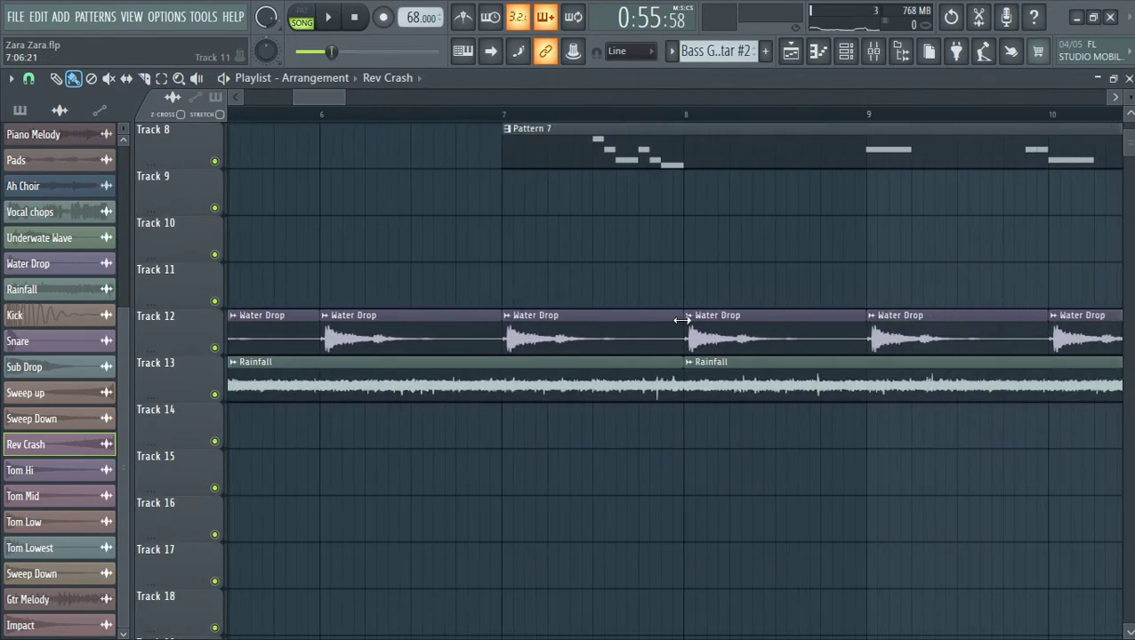
scroll(798, 272, "up", 4)
scroll(798, 272, "up", 3)
scroll(638, 119, "down", 3)
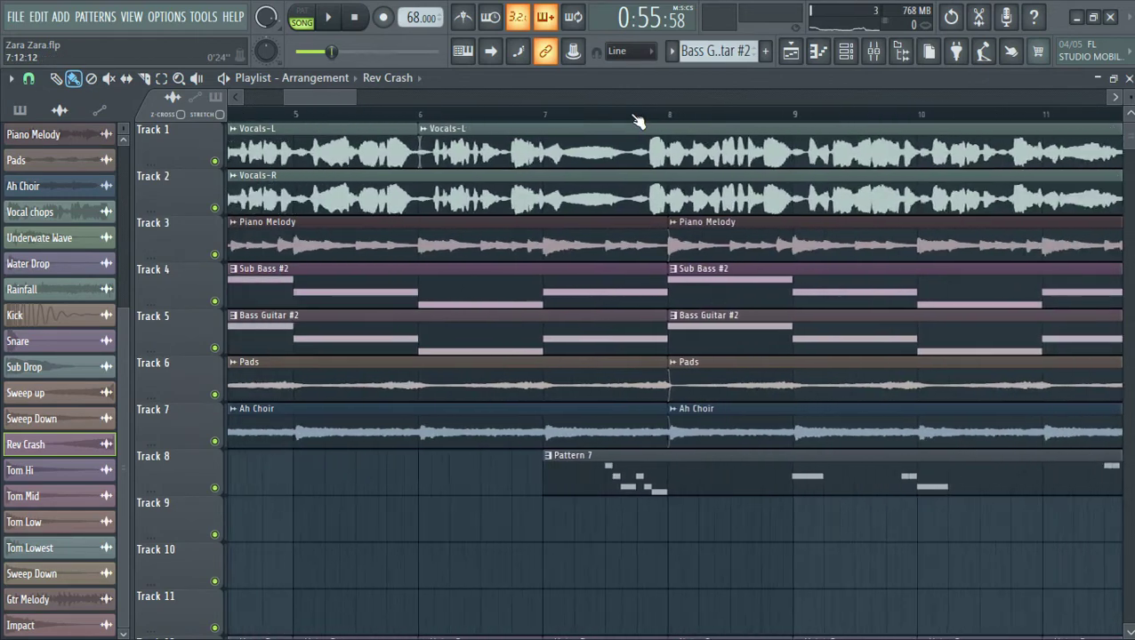
scroll(637, 120, "down", 4)
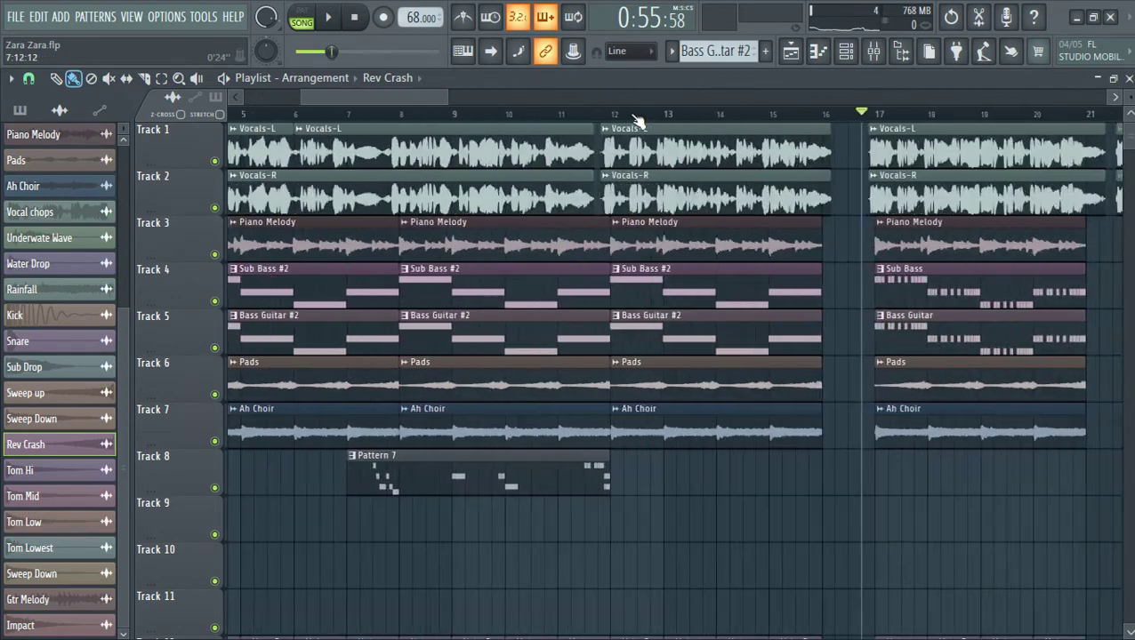
scroll(787, 320, "down", 2)
scroll(787, 320, "down", 5)
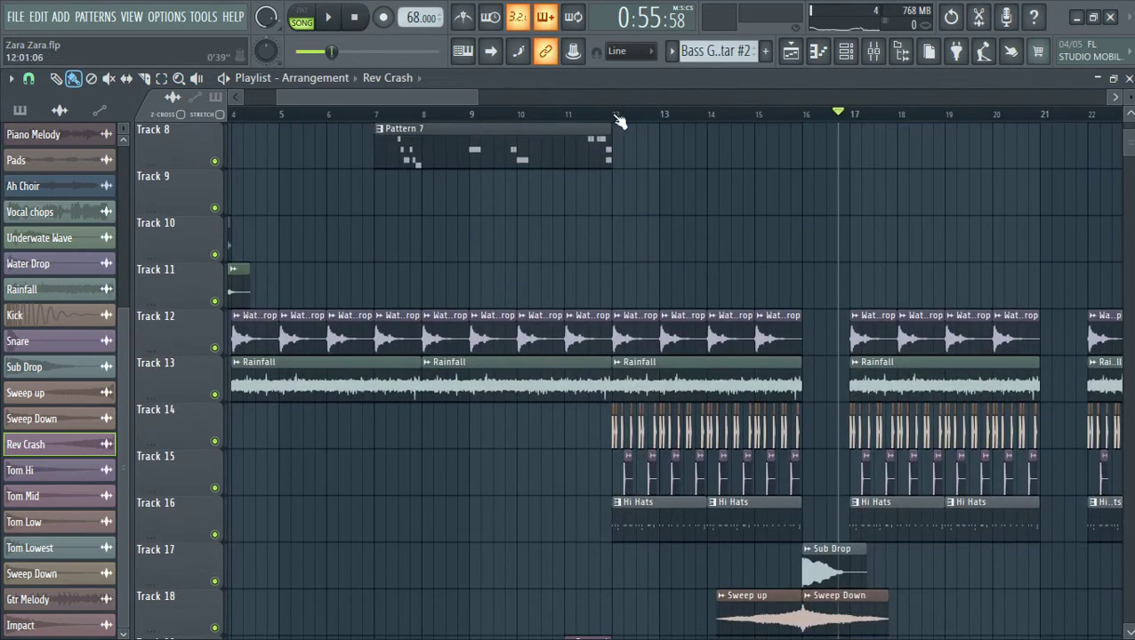
Step: Play the full arrangement from bar 12 through the break and toms around bar 17
left_click(620, 116)
key("space")
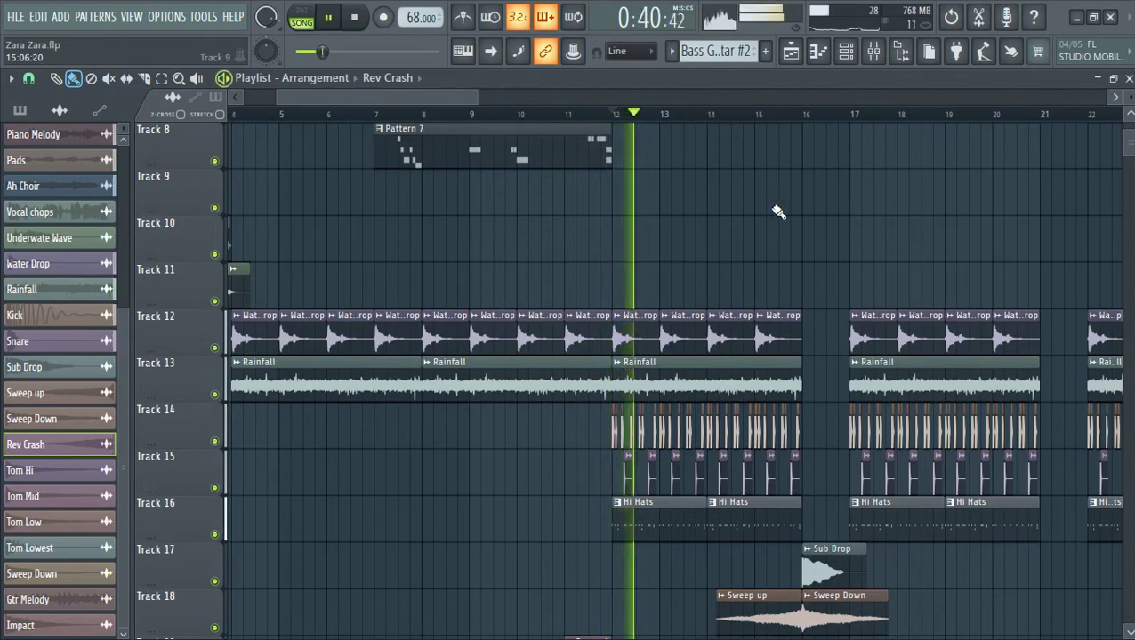
scroll(778, 211, "down", 8)
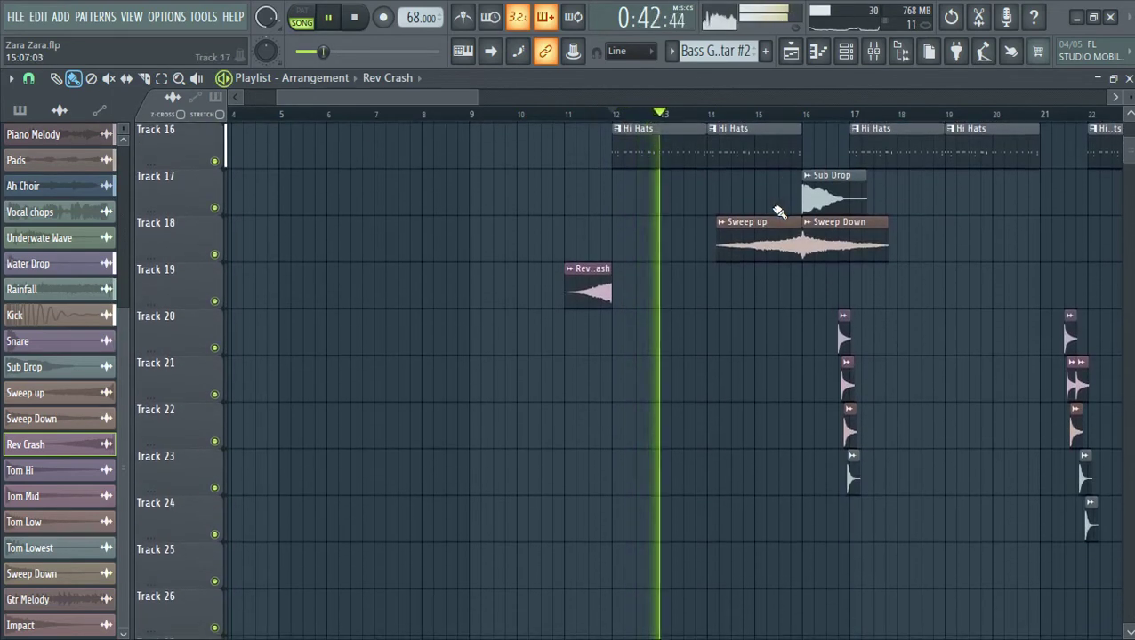
scroll(778, 212, "up", 4)
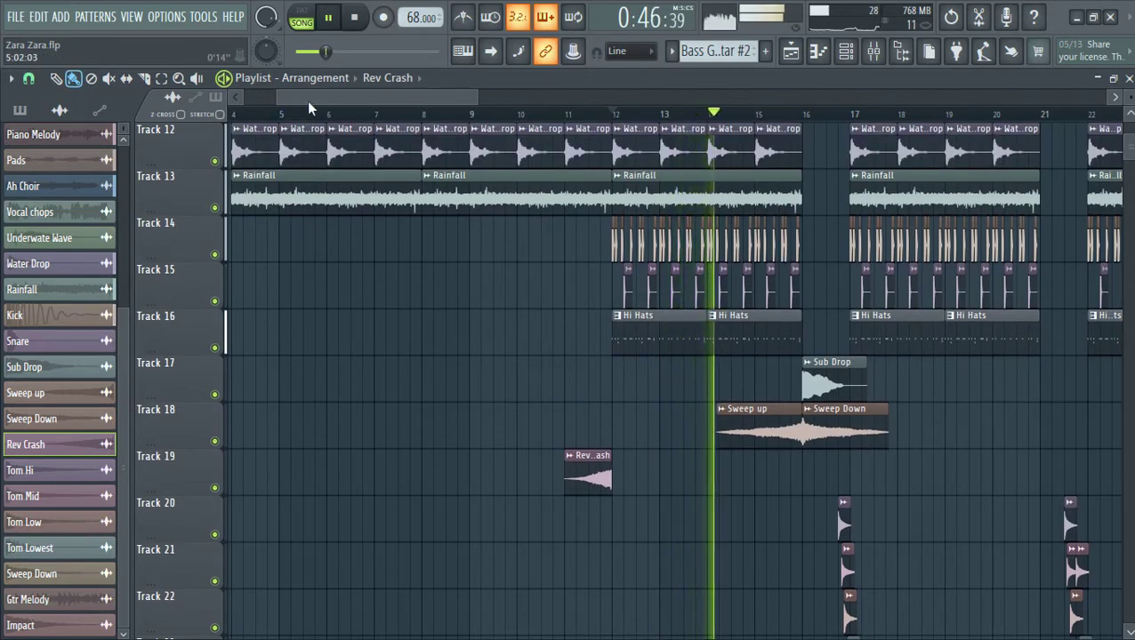
left_click_drag(311, 100, 394, 105)
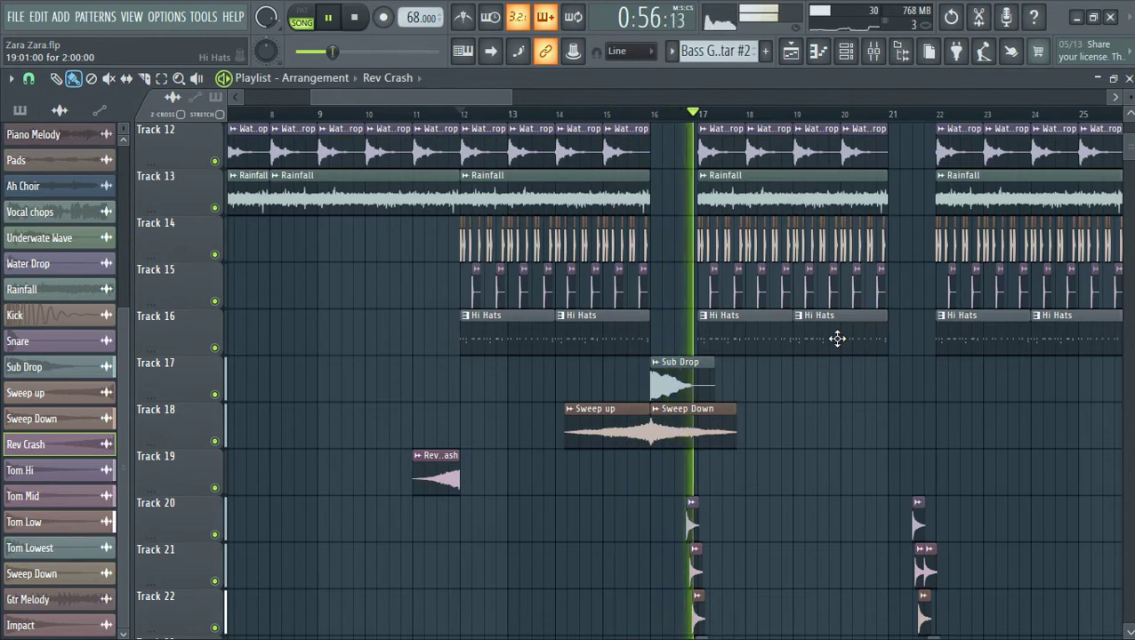
scroll(837, 338, "up", 8)
key("space")
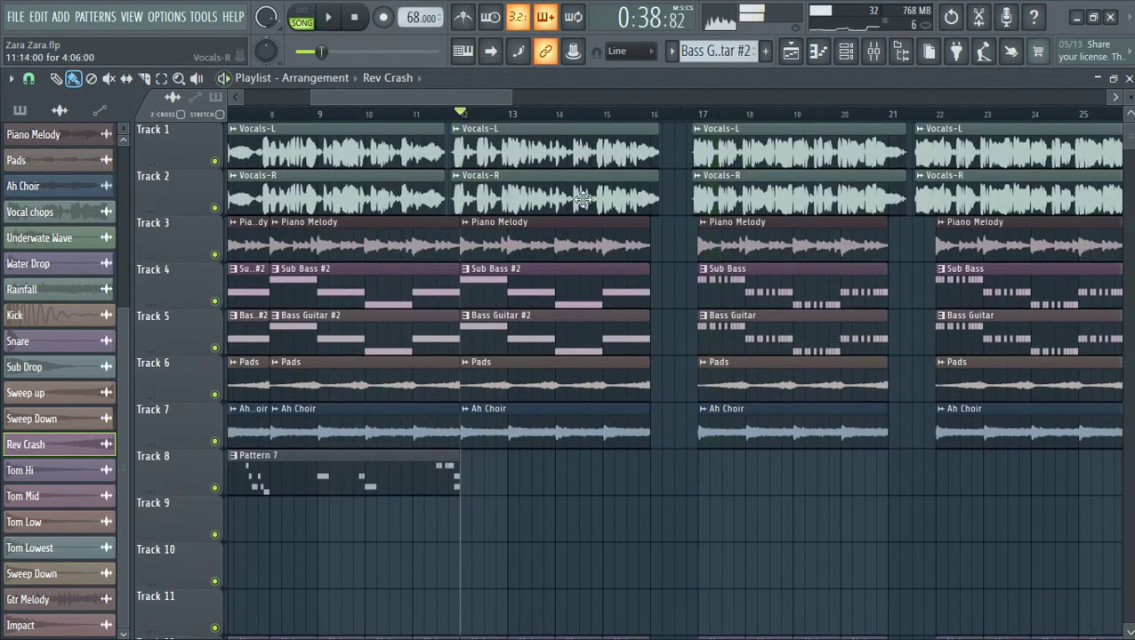
Step: Solo Track 9 and play its Vocal chops clip from the start of the song
left_click_drag(459, 98, 310, 110)
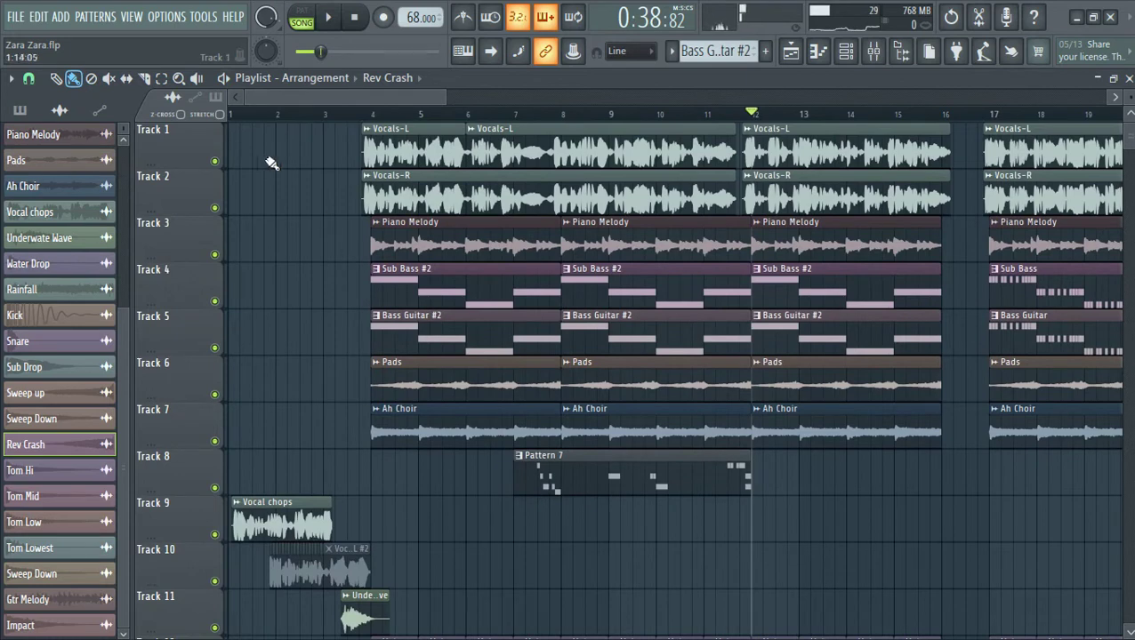
right_click(215, 536)
key("space")
scroll(355, 445, "down", 3)
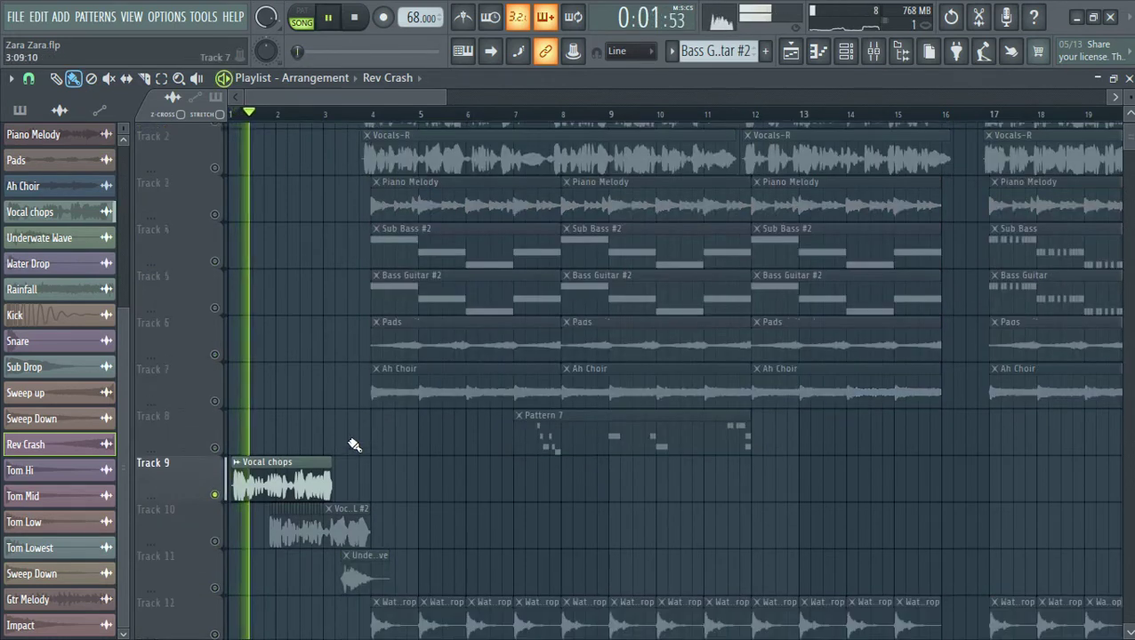
scroll(355, 442, "down", 2)
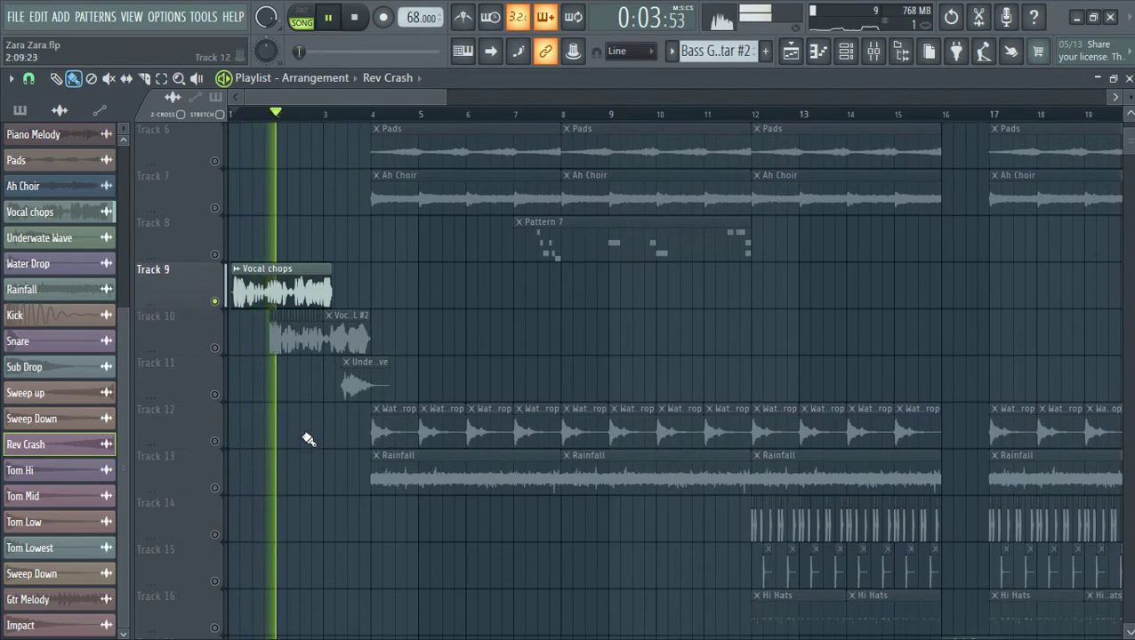
scroll(322, 431, "up", 2)
key("space")
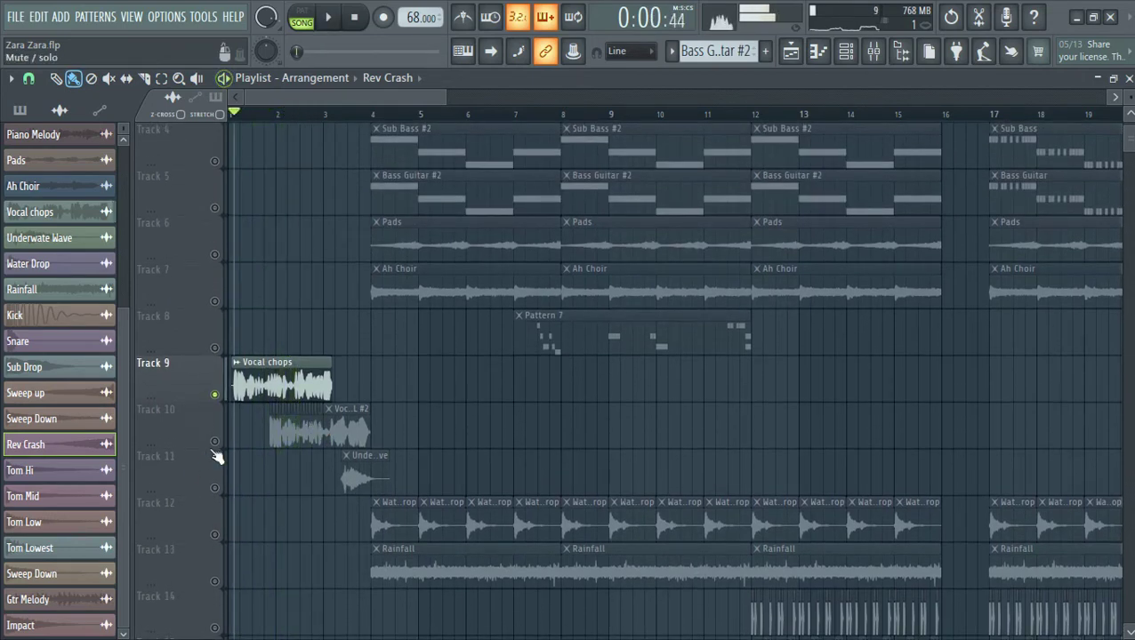
Step: Solo Track 10 and unmute all of its chopped Vocals-L #2 clips
scroll(219, 448, "up", 3)
right_click(220, 449)
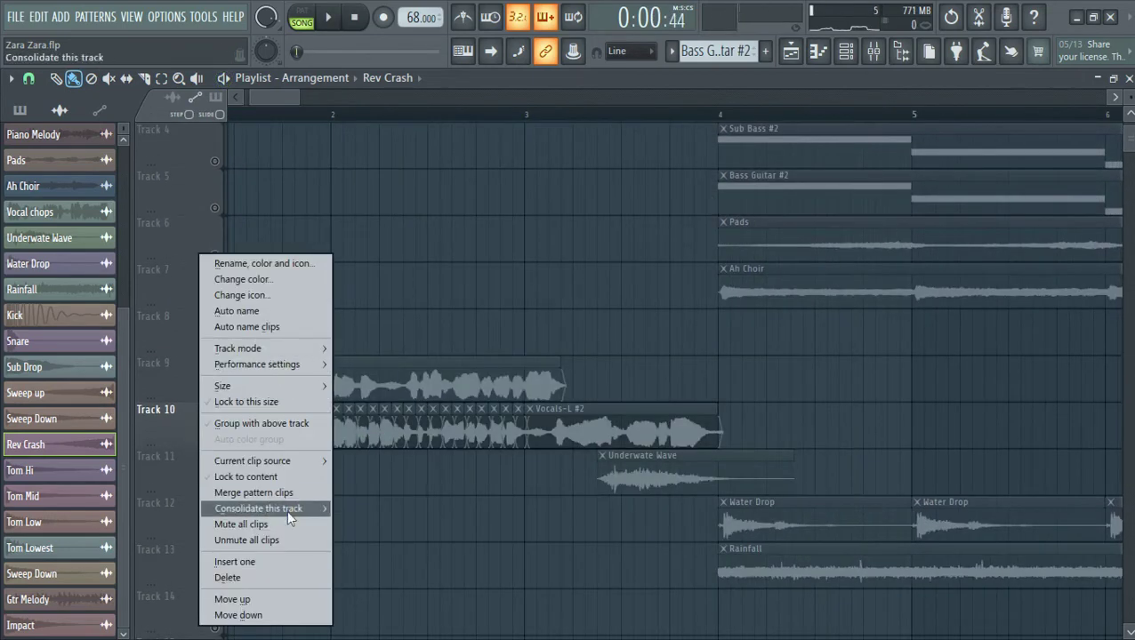
left_click(280, 543)
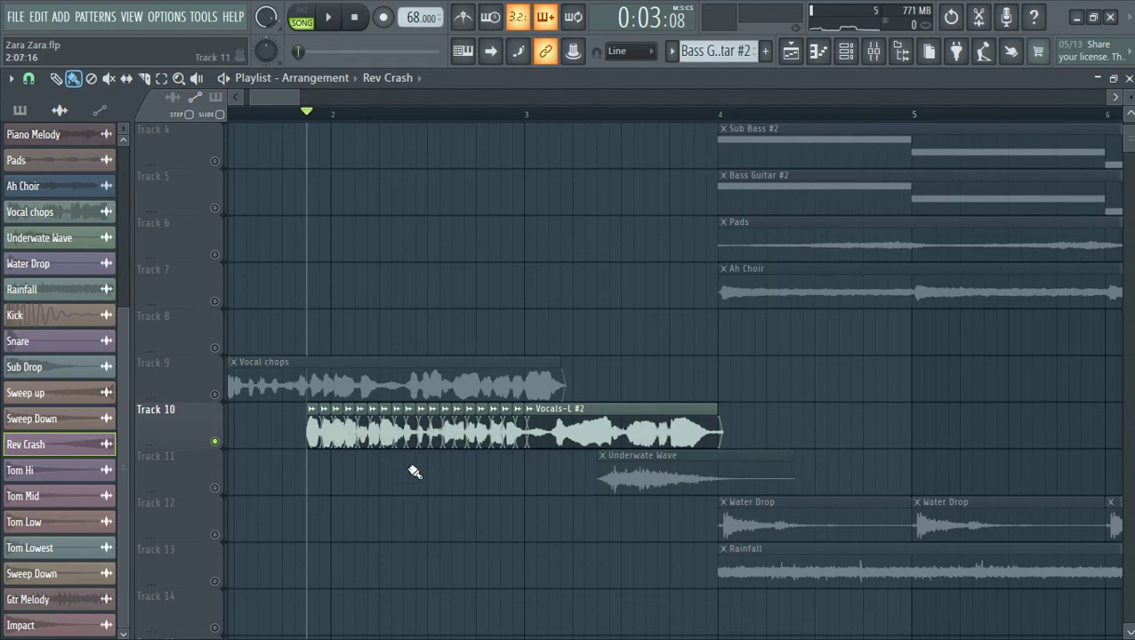
Step: Try replacing most of Track 10's Vocals-L #2 chops with the first clip extended over the gap, and play the result
right_click(326, 433)
right_click(350, 433)
left_click_drag(337, 433, 464, 437)
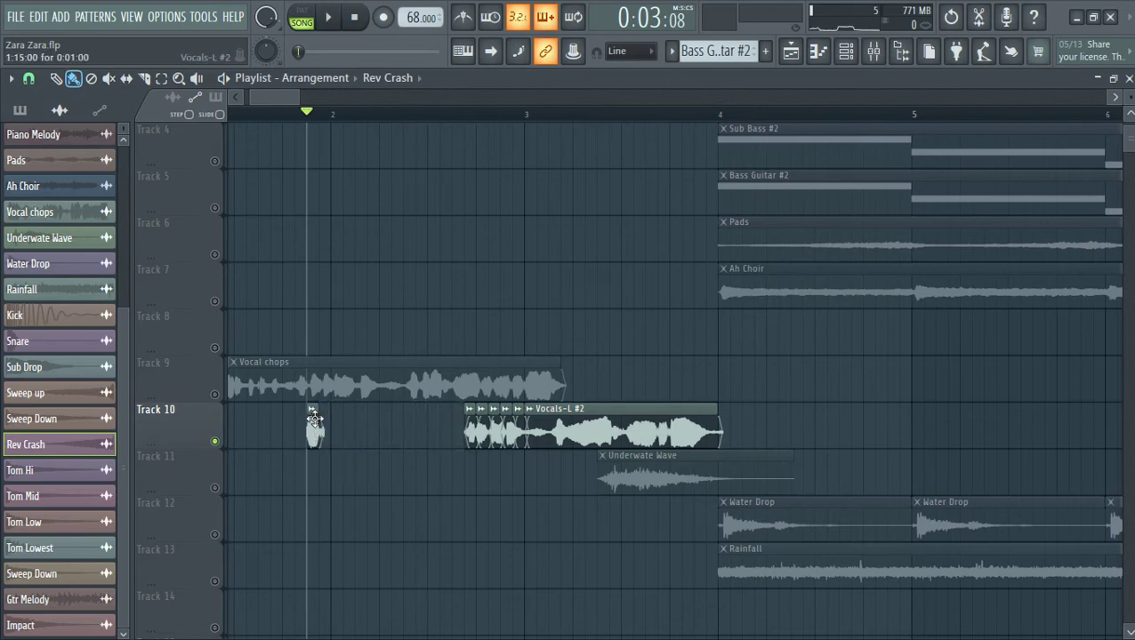
left_click_drag(315, 418, 464, 411)
key("space")
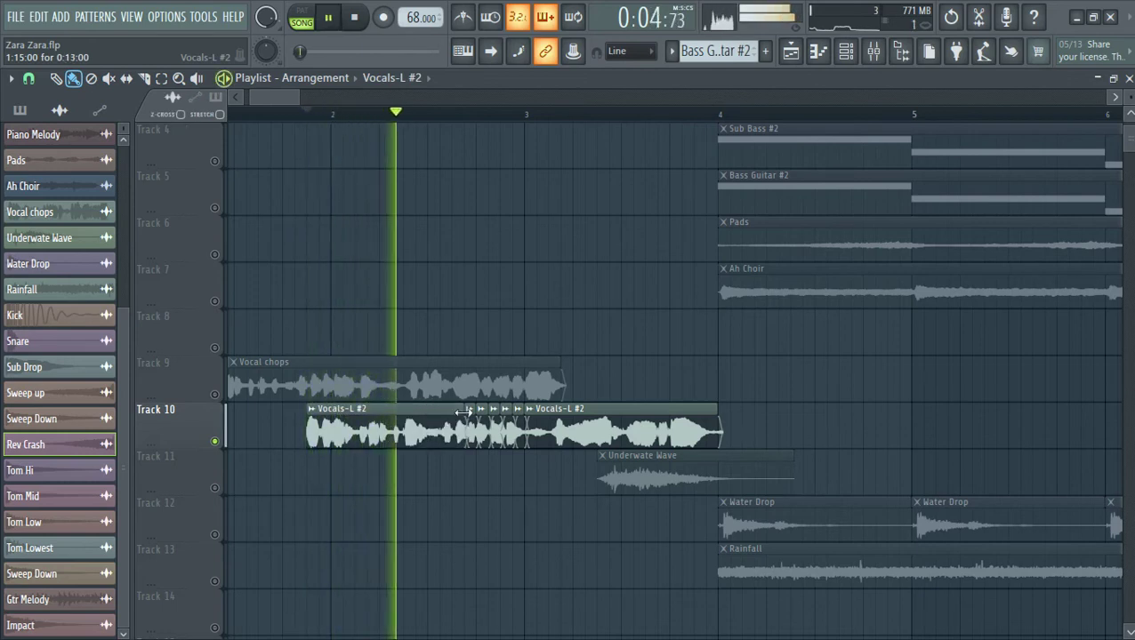
key("space")
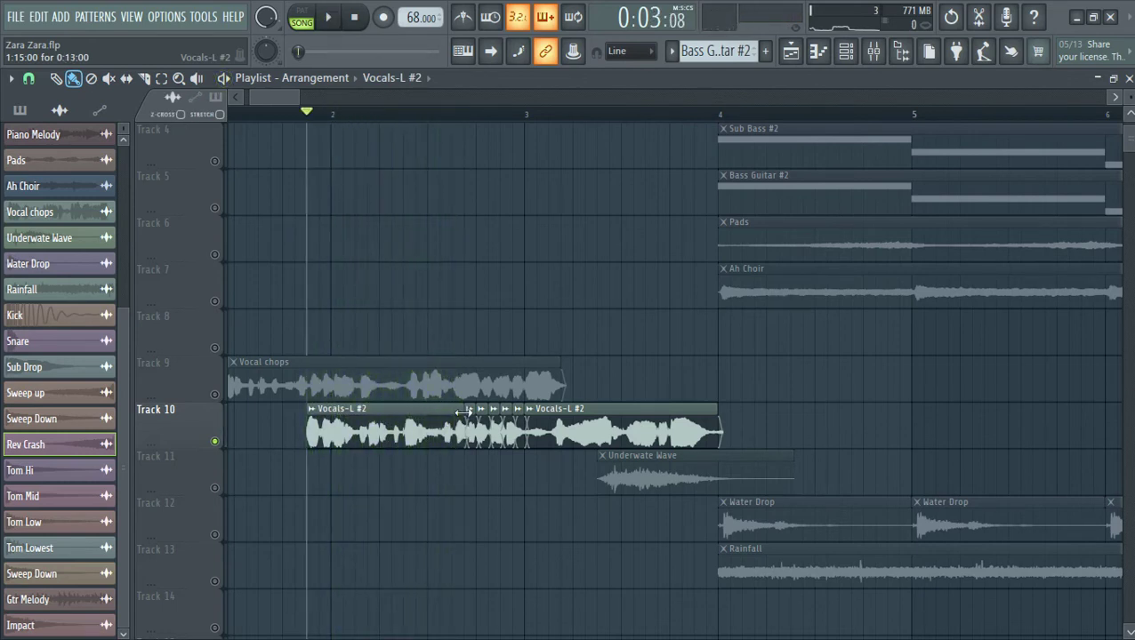
Step: Undo the clip extension and the chop deletions on Track 10
key("ctrl+z")
key("ctrl+z")
key("ctrl+z")
key("ctrl+z")
key("ctrl+z")
key("ctrl+z")
key("ctrl+z")
key("ctrl+z")
key("ctrl+z")
key("ctrl+z")
key("ctrl+z")
key("ctrl+z")
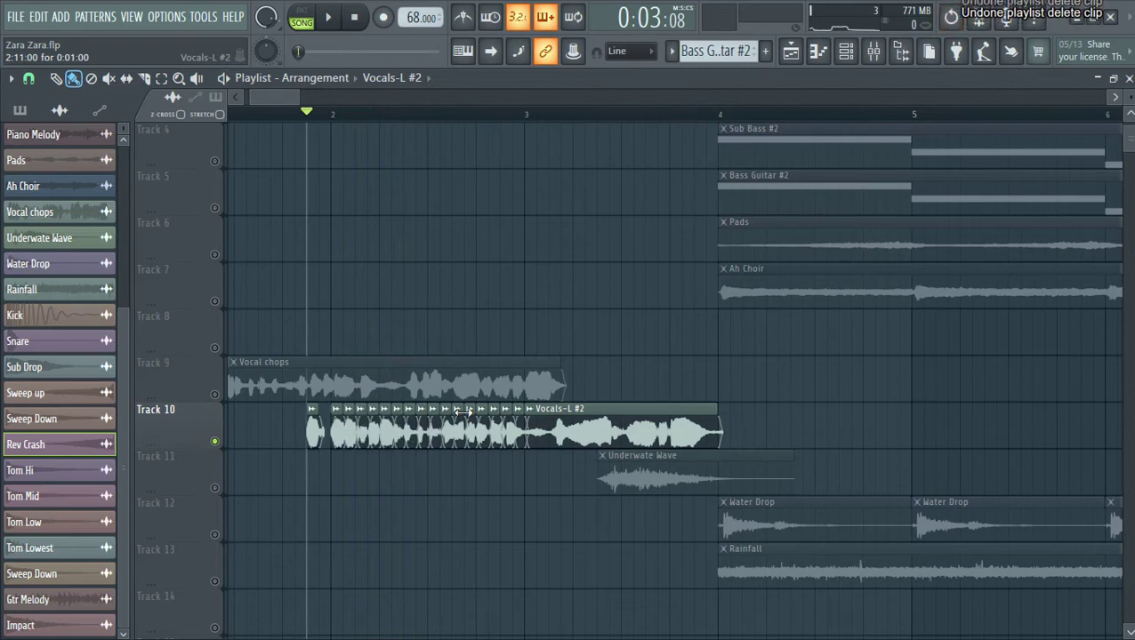
Step: Play the chopped Vocals-L #2 clips on soloed Track 10 from just before bar 2
key("space")
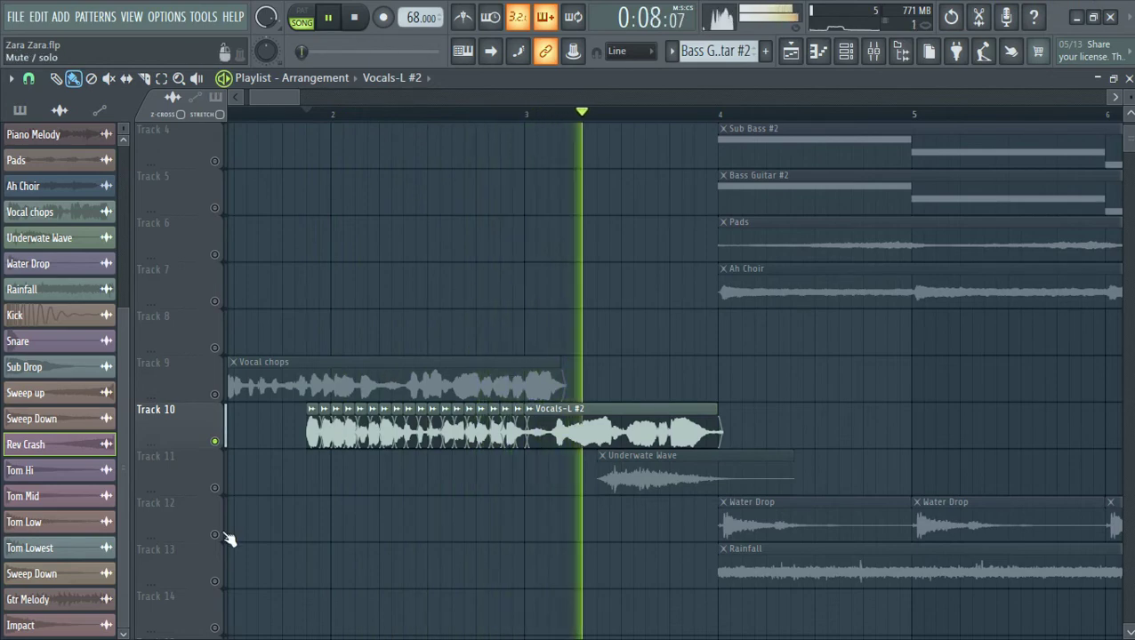
key("space")
scroll(354, 128, "down", 1)
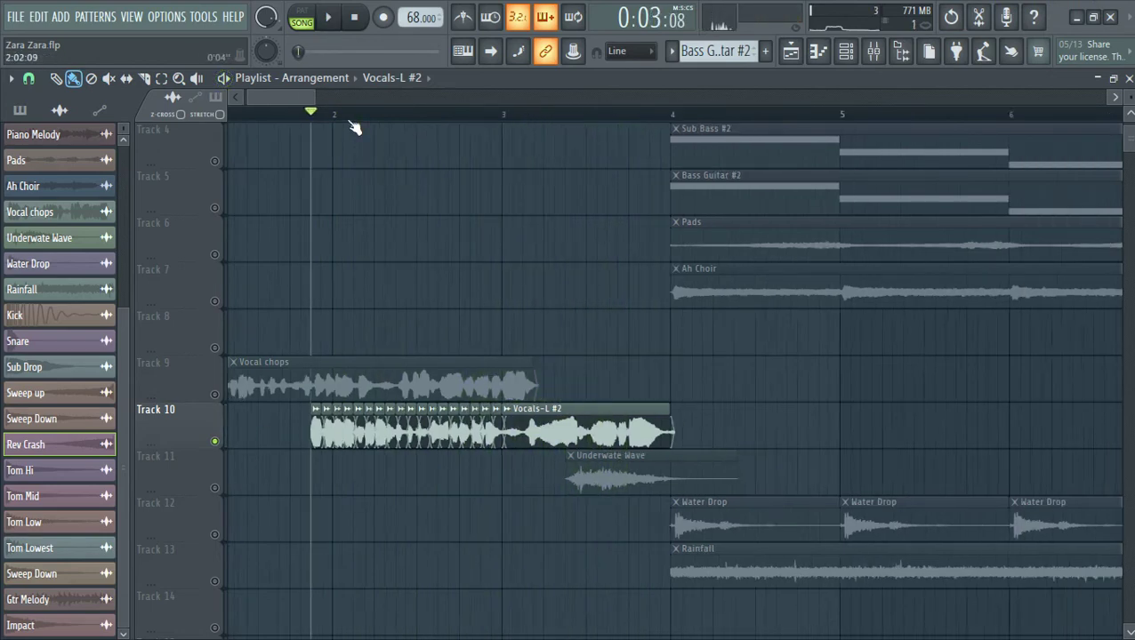
scroll(354, 128, "down", 4)
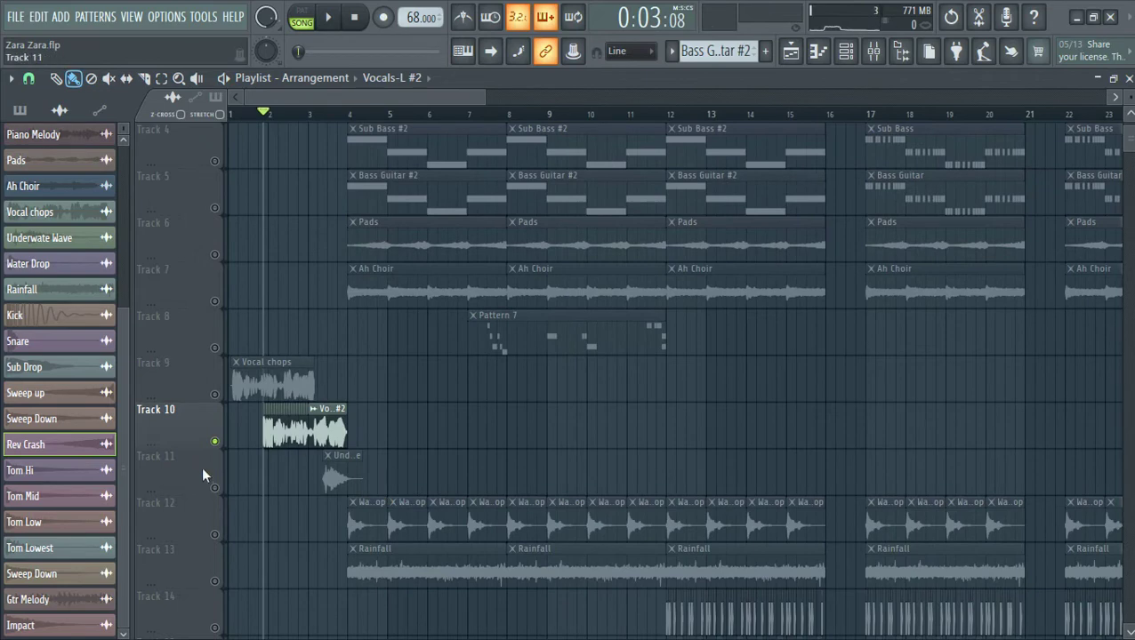
Step: Unsolo Track 10 and mute all of its Vocals-L #2 clips
right_click(217, 443)
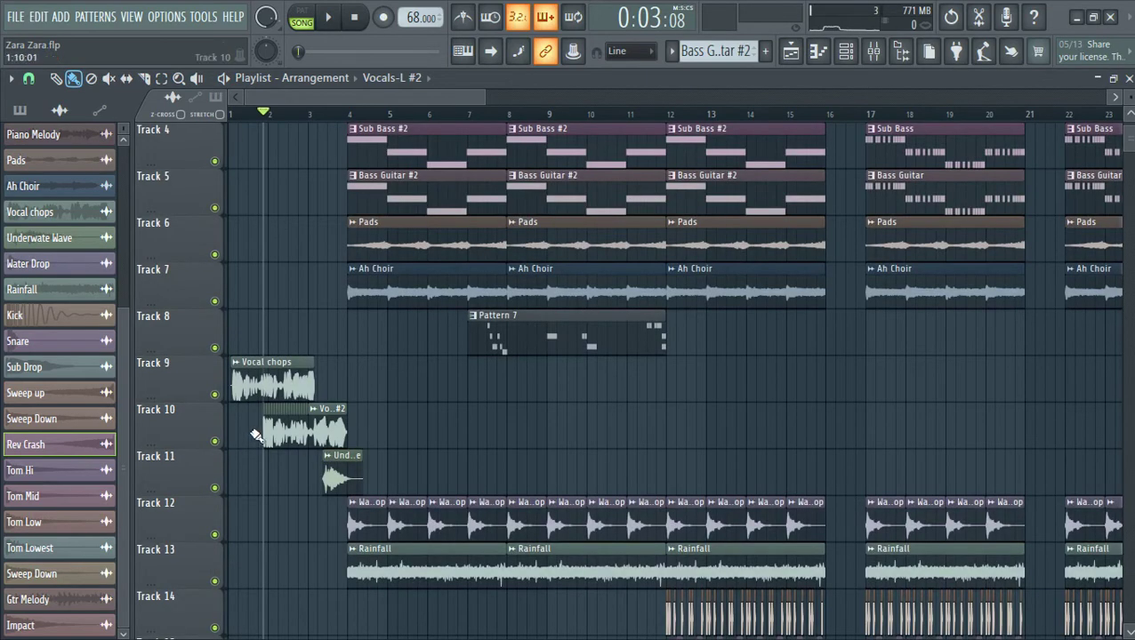
right_click(160, 418)
left_click(204, 525)
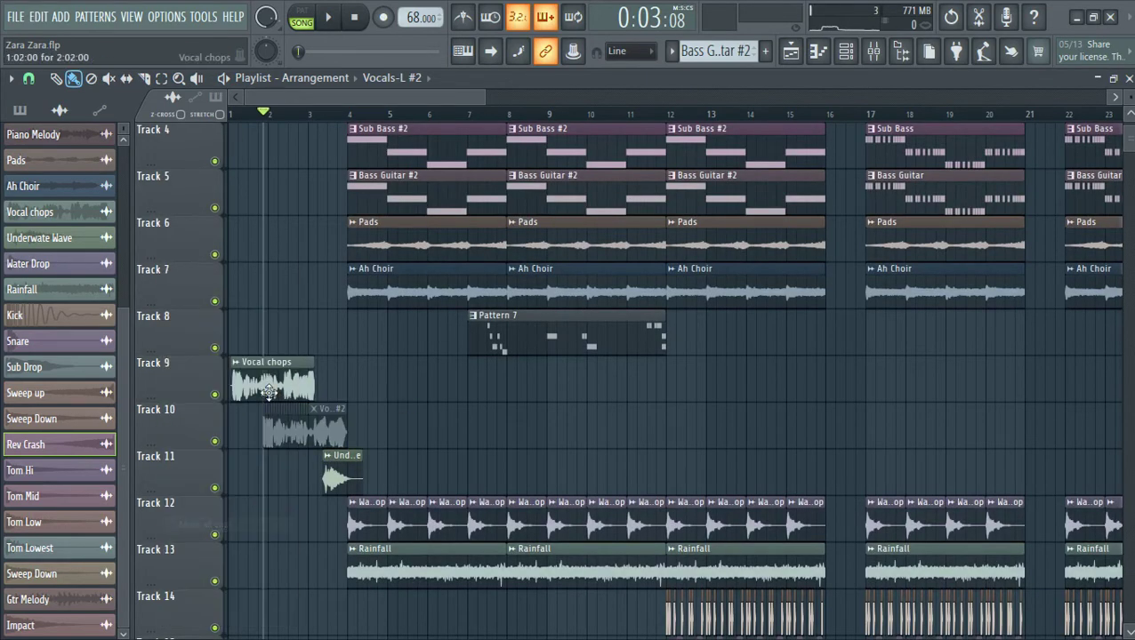
Step: Solo Track 11 and play its Underwate Wave clip from just after bar 3
scroll(616, 258, "down", 2)
scroll(617, 259, "down", 8)
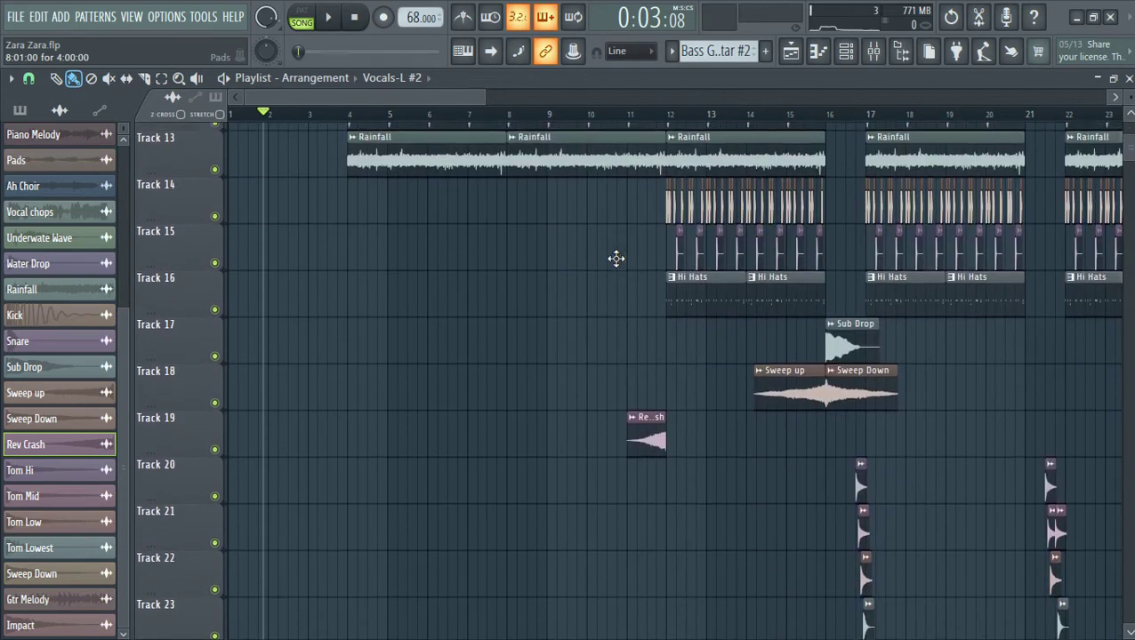
scroll(623, 258, "up", 7)
scroll(464, 242, "up", 1)
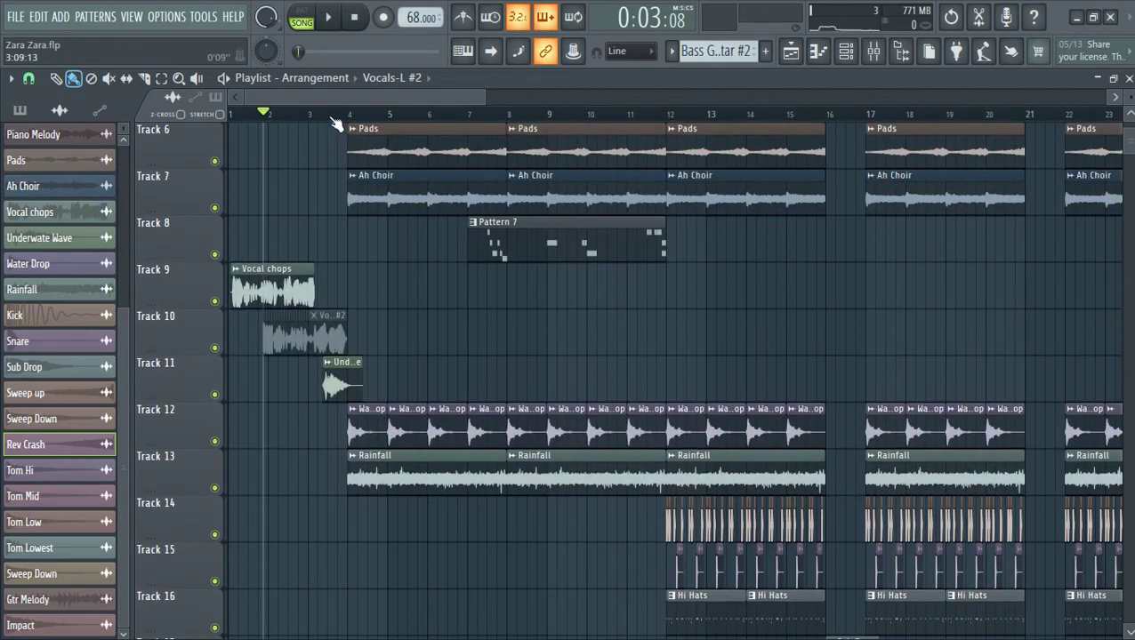
scroll(337, 119, "up", 4)
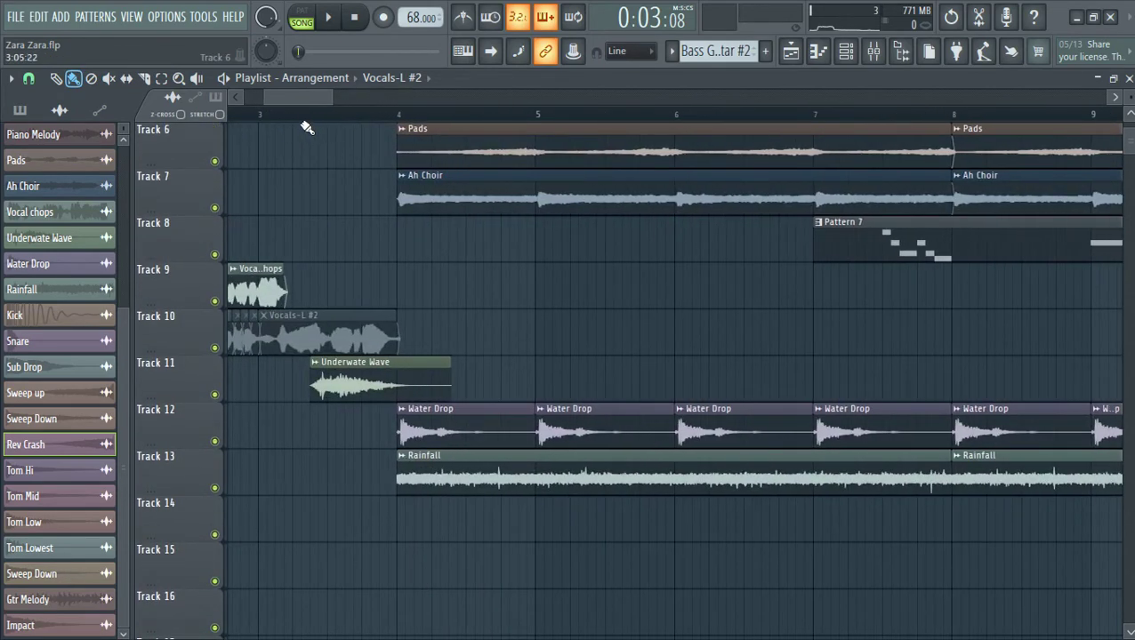
left_click(301, 121)
left_click(214, 394, "ctrl")
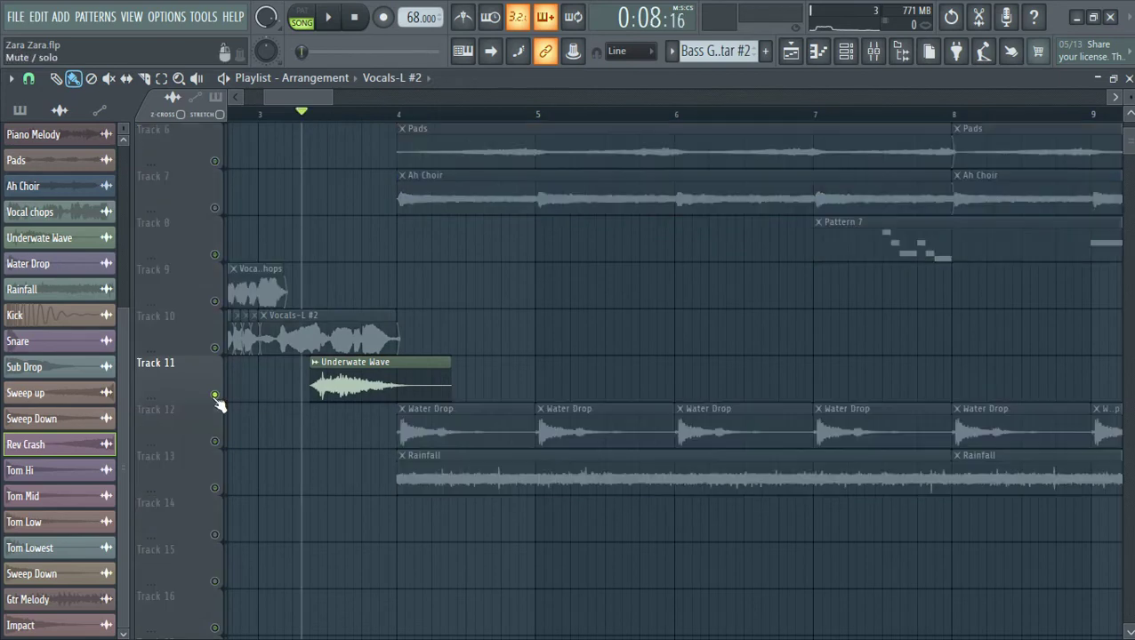
key("space")
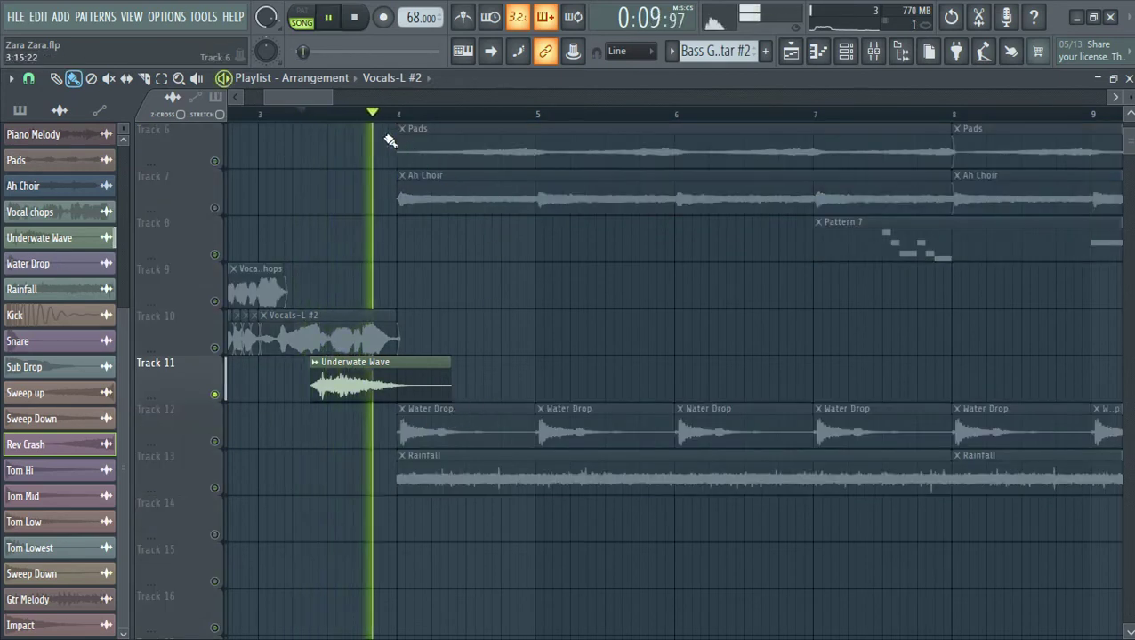
scroll(351, 127, "down", 2)
scroll(352, 127, "down", 4)
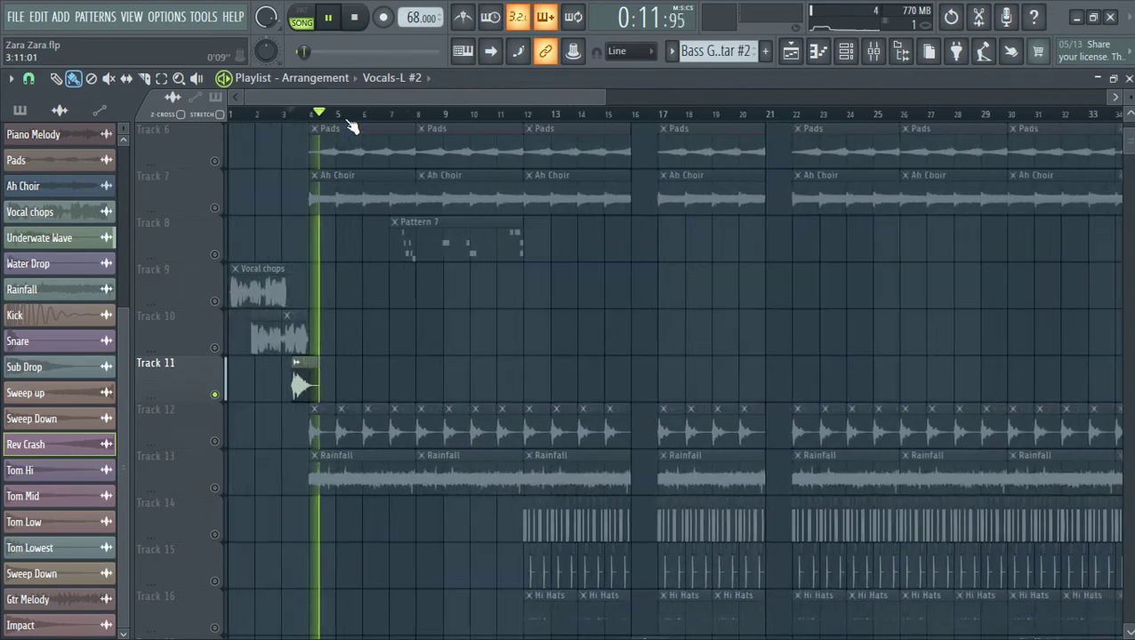
key("space")
Step: End the solo of Track 11 so that all tracks are unmuted
scroll(929, 452, "up", 5)
scroll(929, 452, "down", 5)
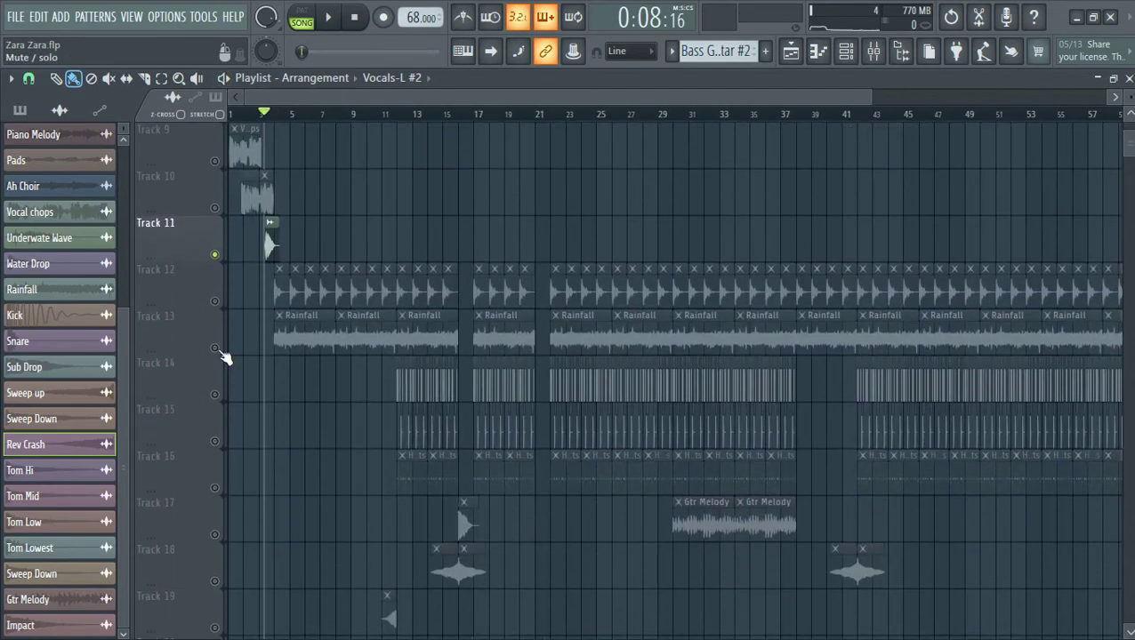
right_click(216, 347)
right_click(216, 348)
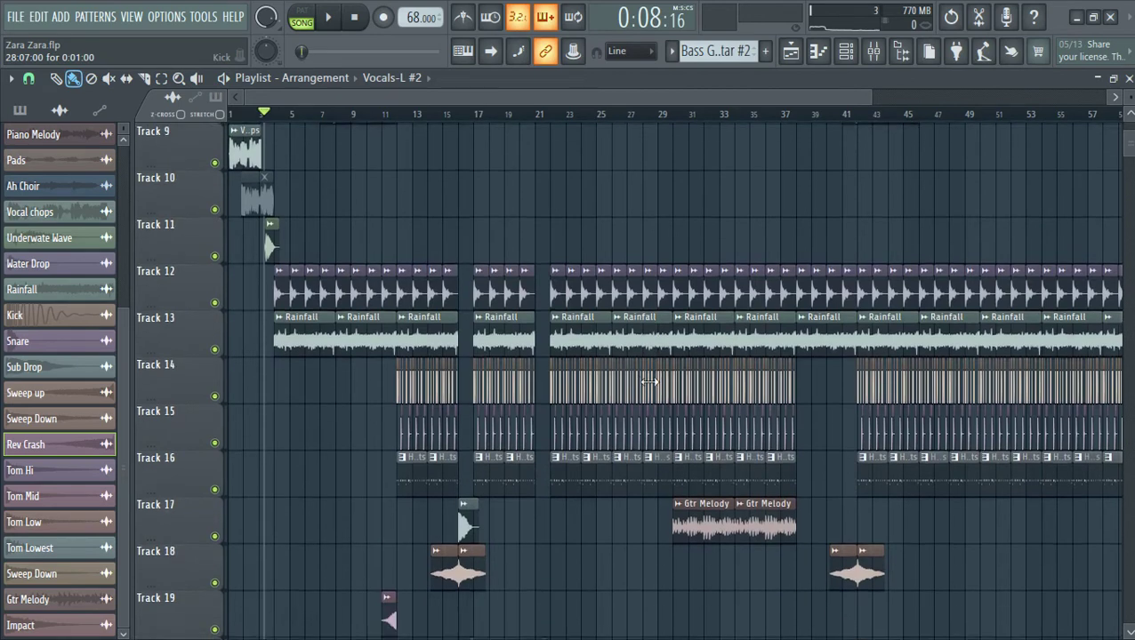
Step: Solo Track 17 and play its Gtr Melody clips from bar 30
scroll(652, 384, "down", 4)
scroll(930, 331, "down", 3)
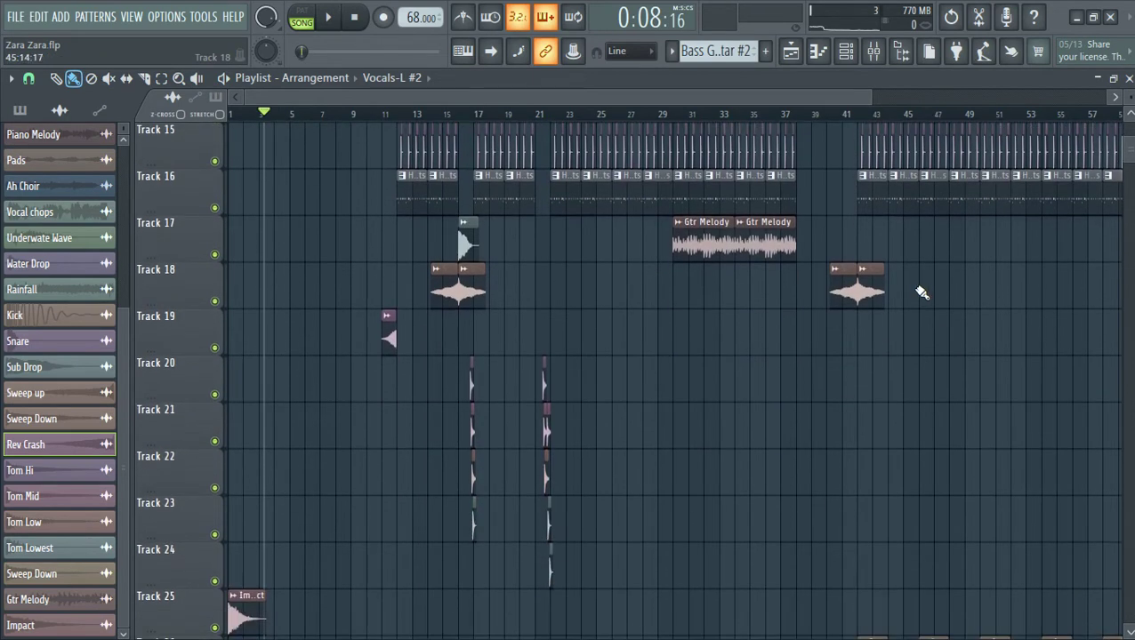
scroll(892, 236, "up", 3)
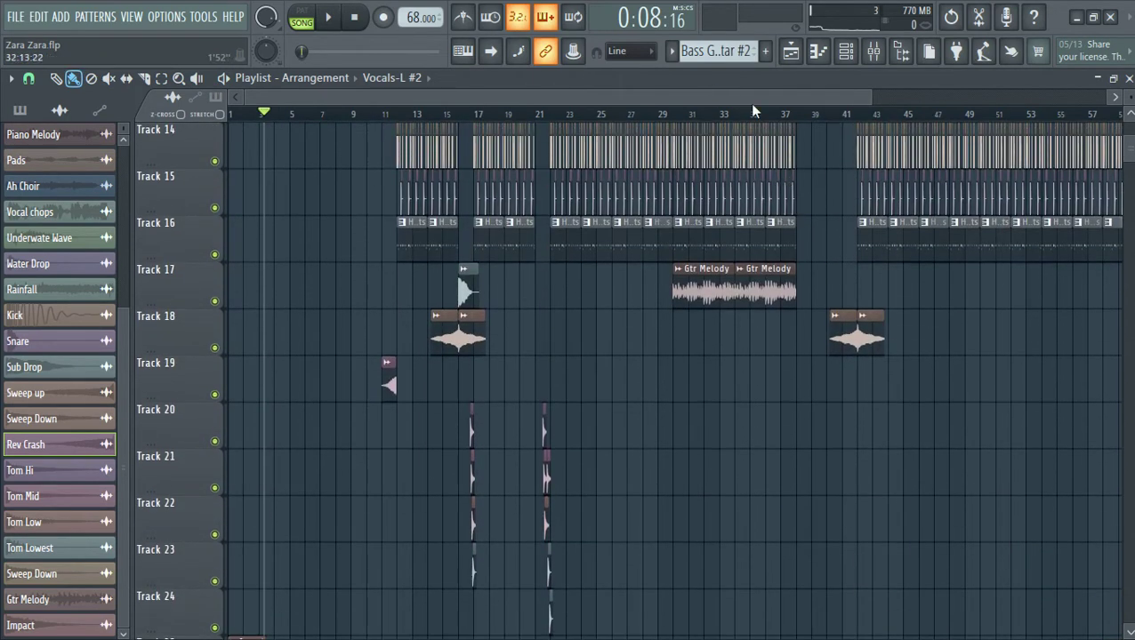
scroll(760, 119, "up", 4)
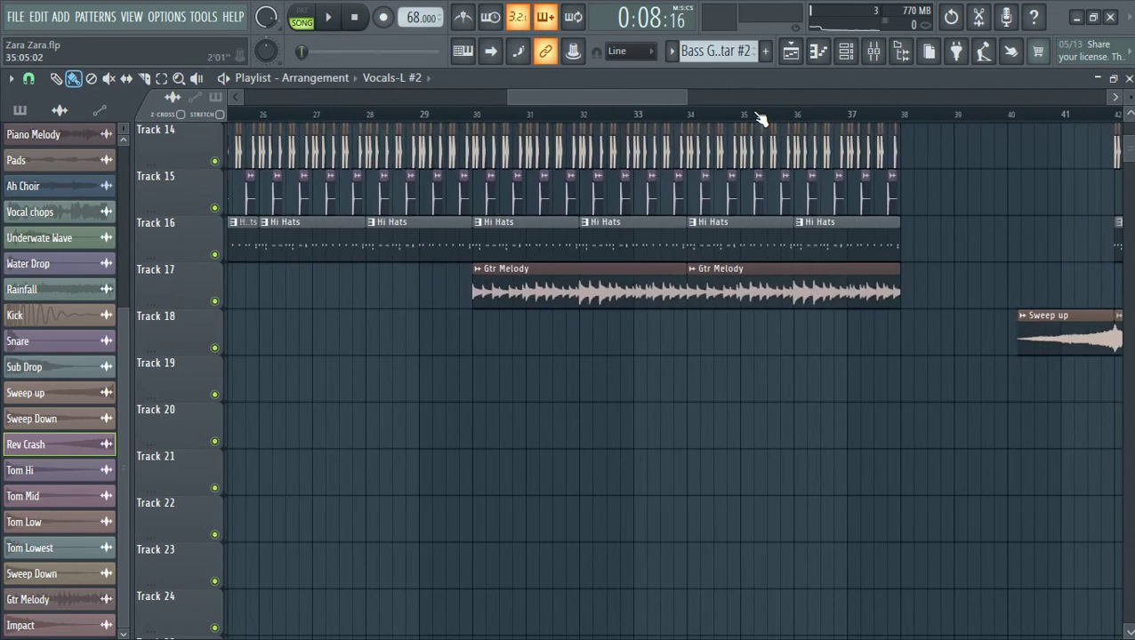
scroll(751, 120, "up", 1)
left_click(373, 120)
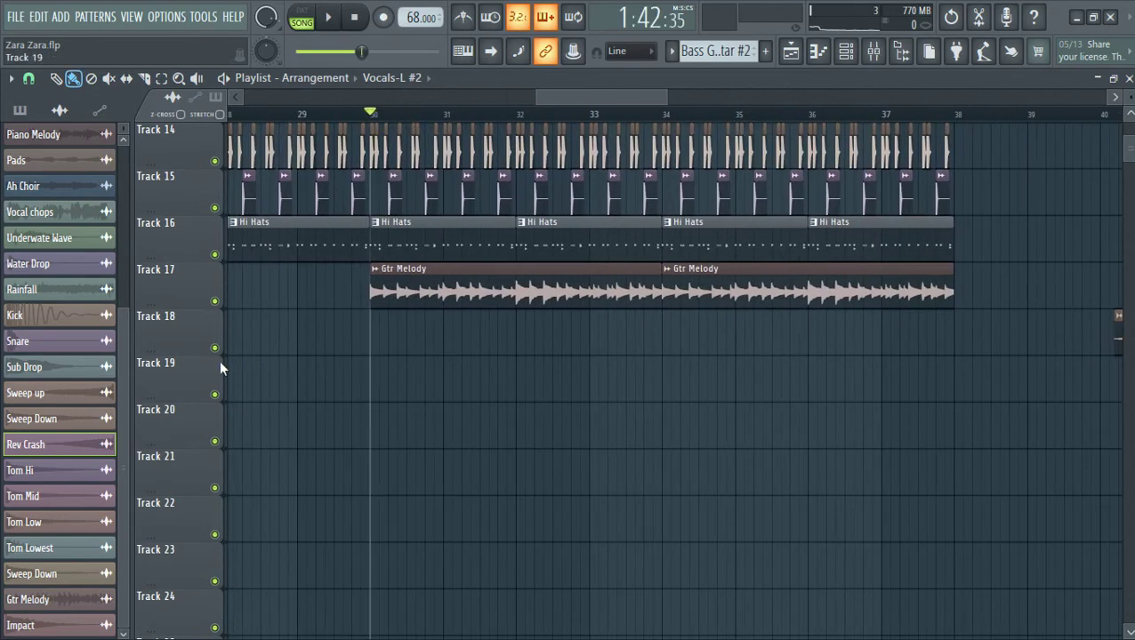
right_click(215, 301)
key("space")
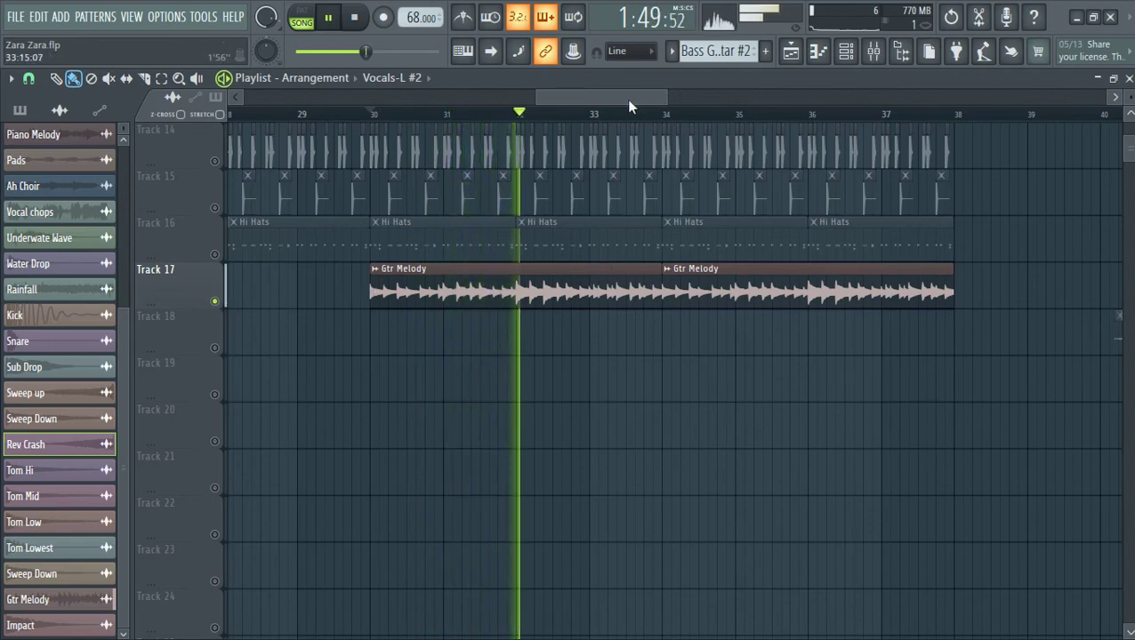
scroll(942, 372, "up", 2)
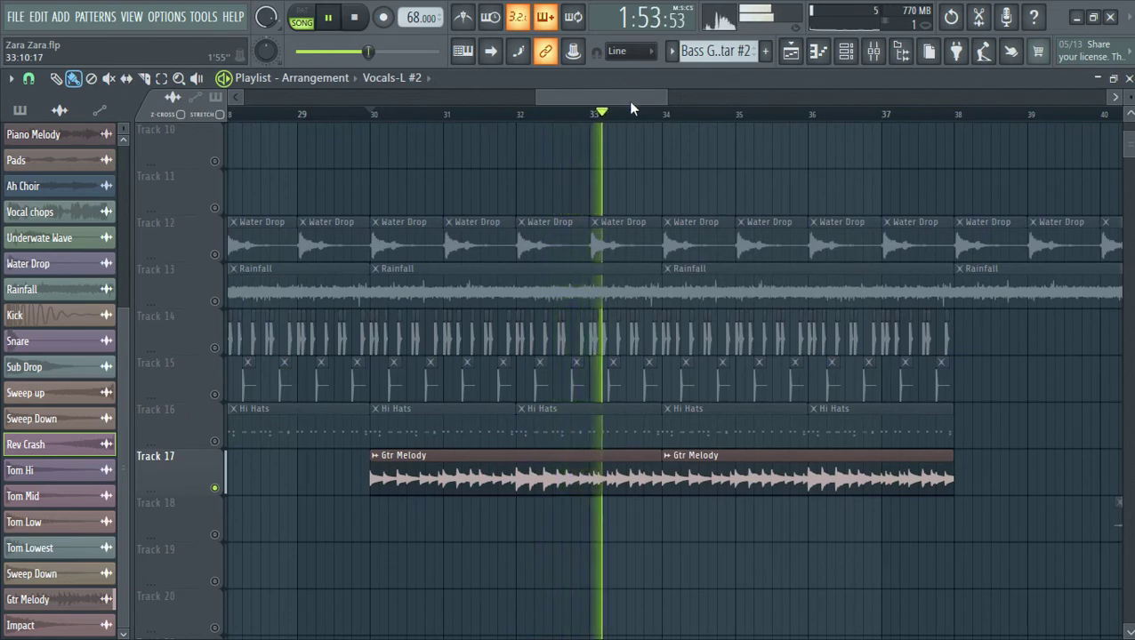
left_click_drag(615, 101, 645, 102)
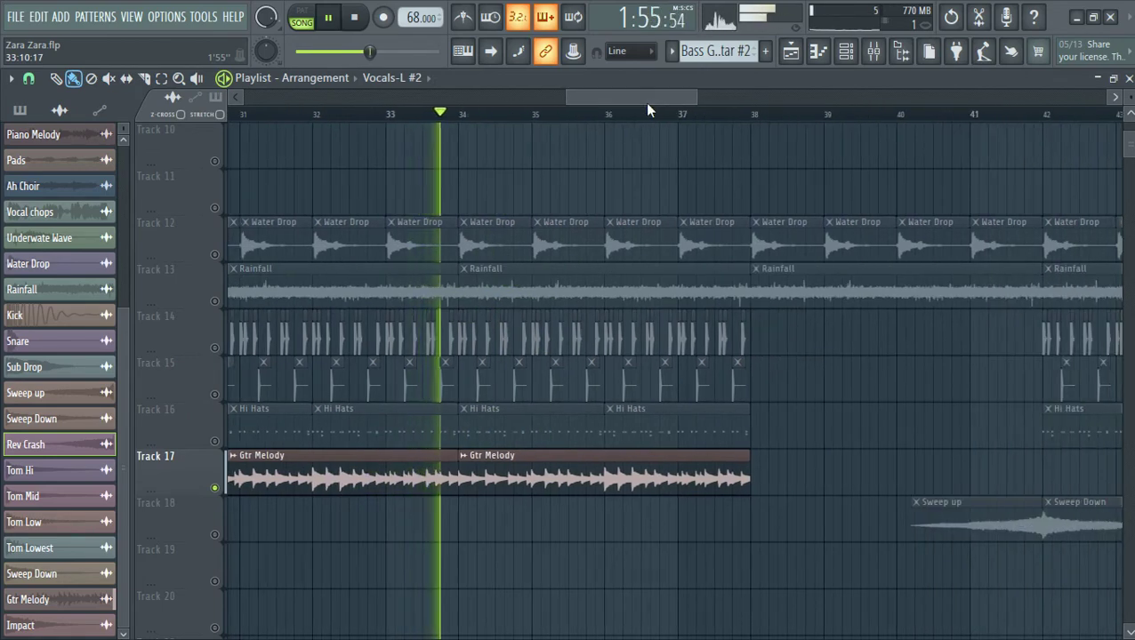
scroll(671, 121, "down", 4)
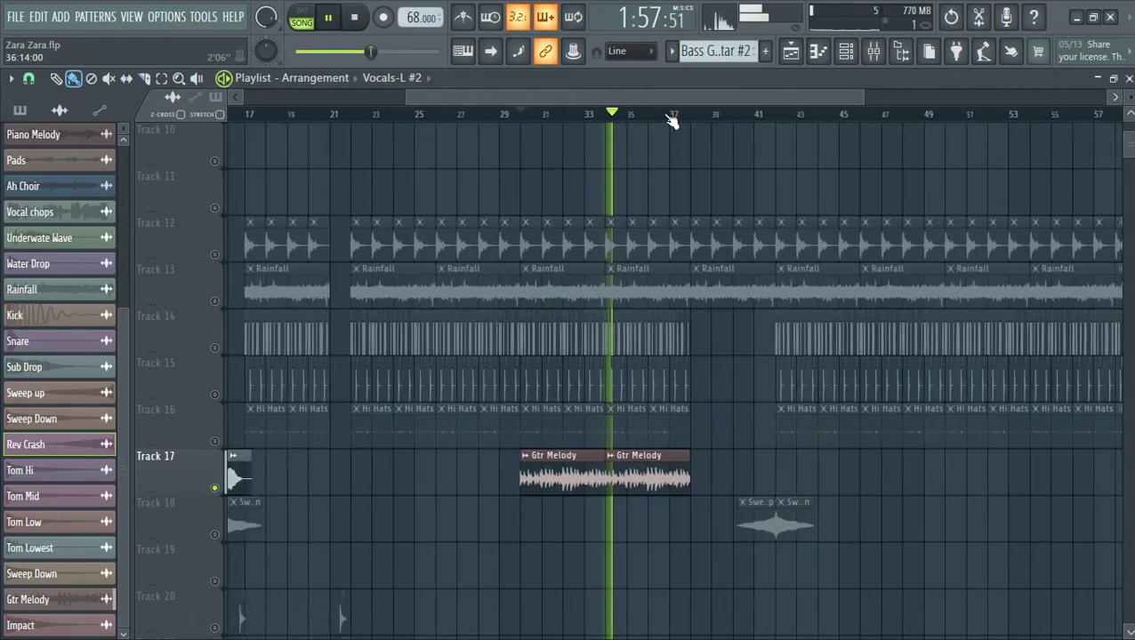
scroll(672, 120, "down", 3)
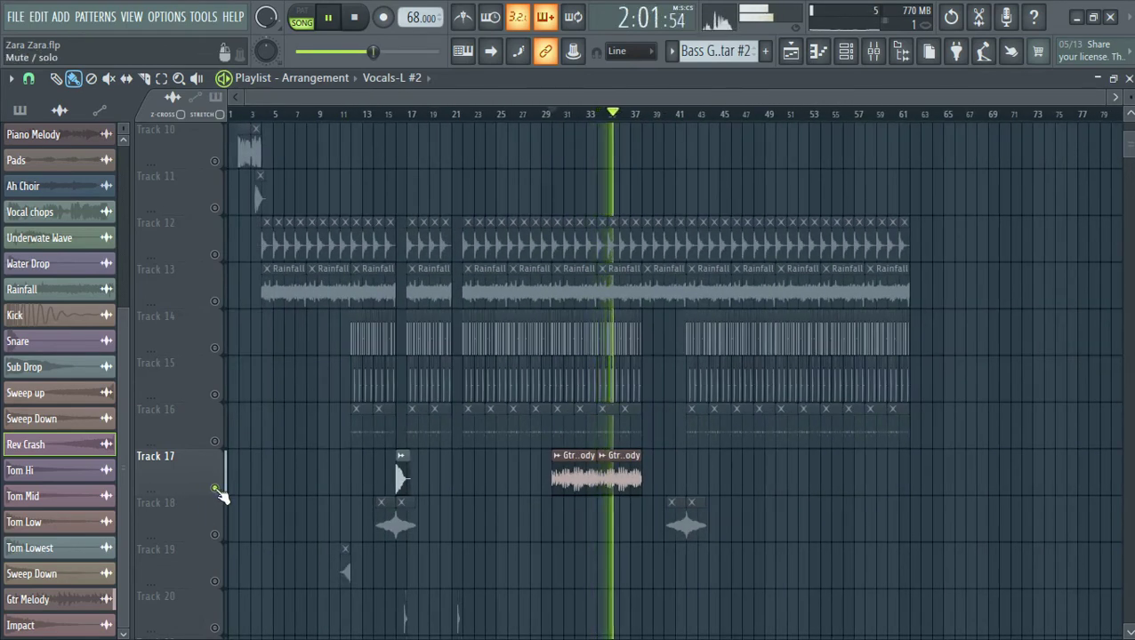
Step: Unmute all tracks during playback and hear the guitar melody within the full arrangement up to about bar 37
right_click(216, 490)
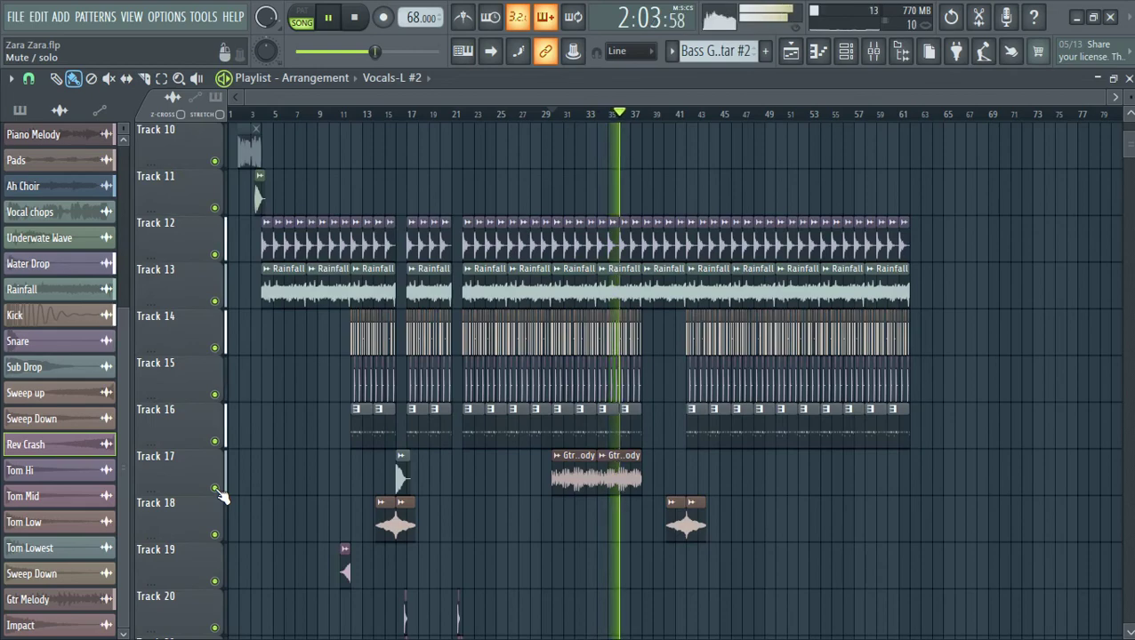
scroll(590, 463, "up", 6)
scroll(589, 463, "down", 5)
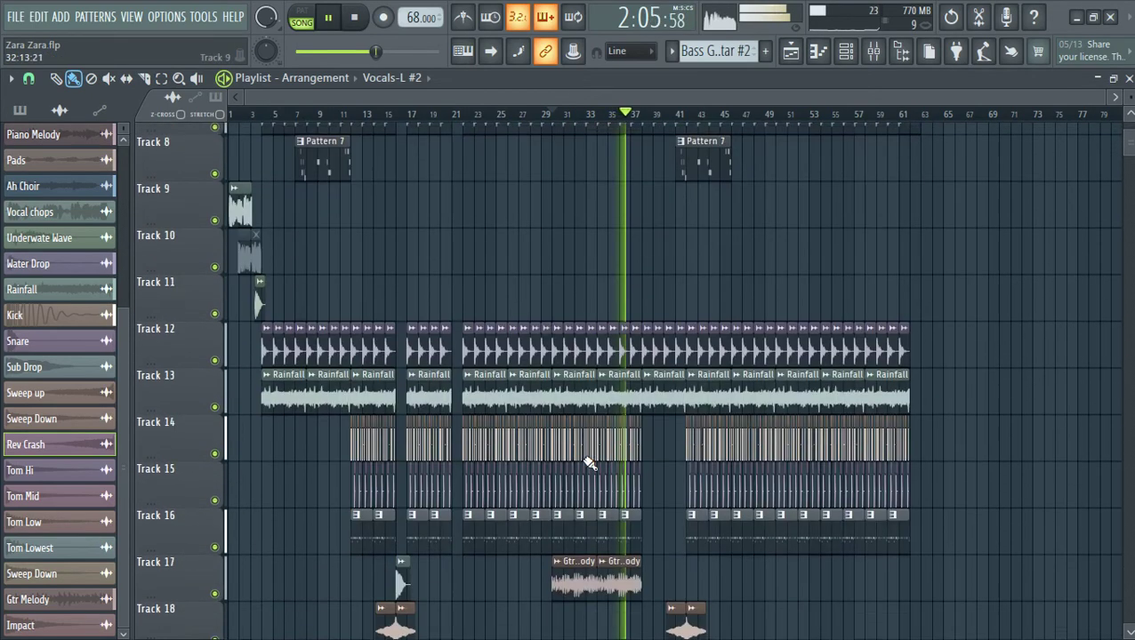
scroll(590, 463, "down", 10)
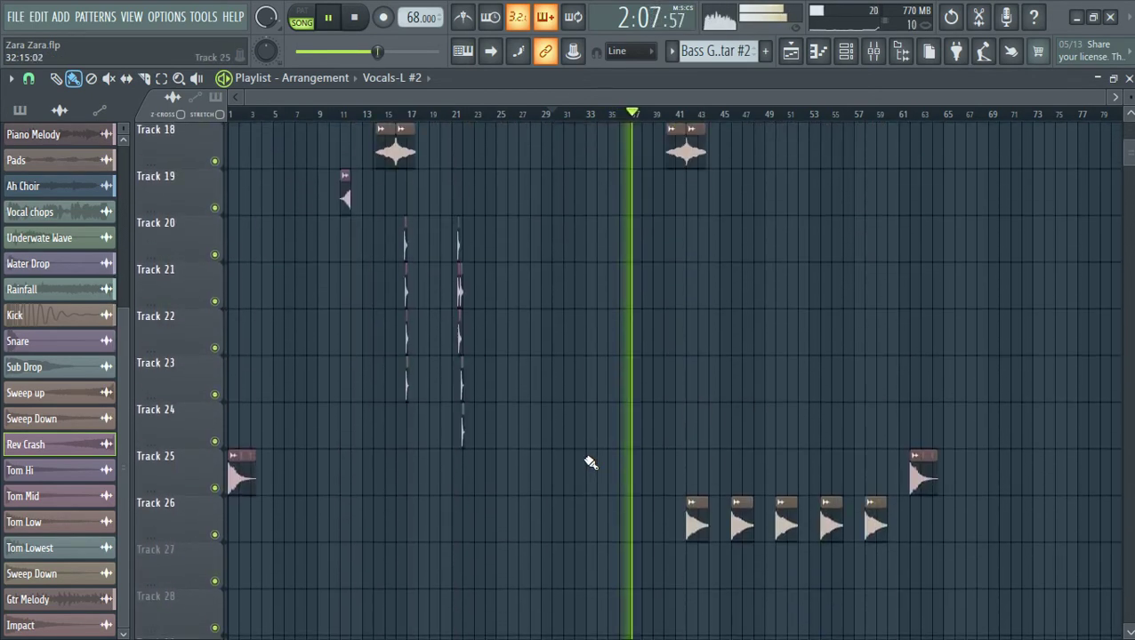
key("space")
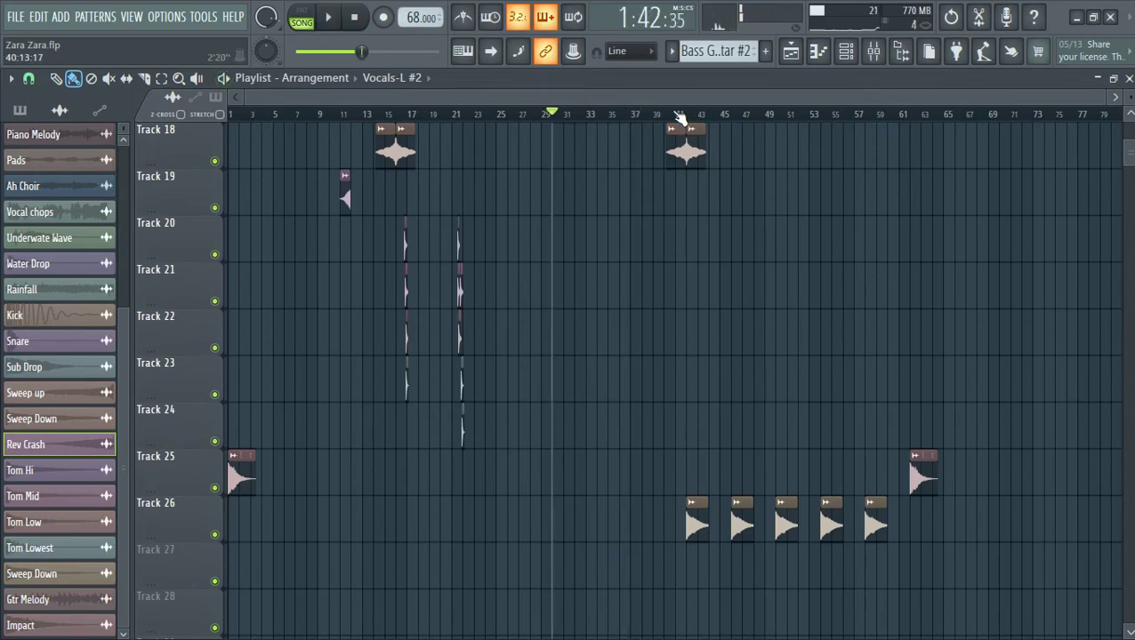
Step: Solo Track 26 and play its Sweep Down clip at bar 42, then unmute all tracks
left_click(679, 118)
scroll(742, 129, "up", 2)
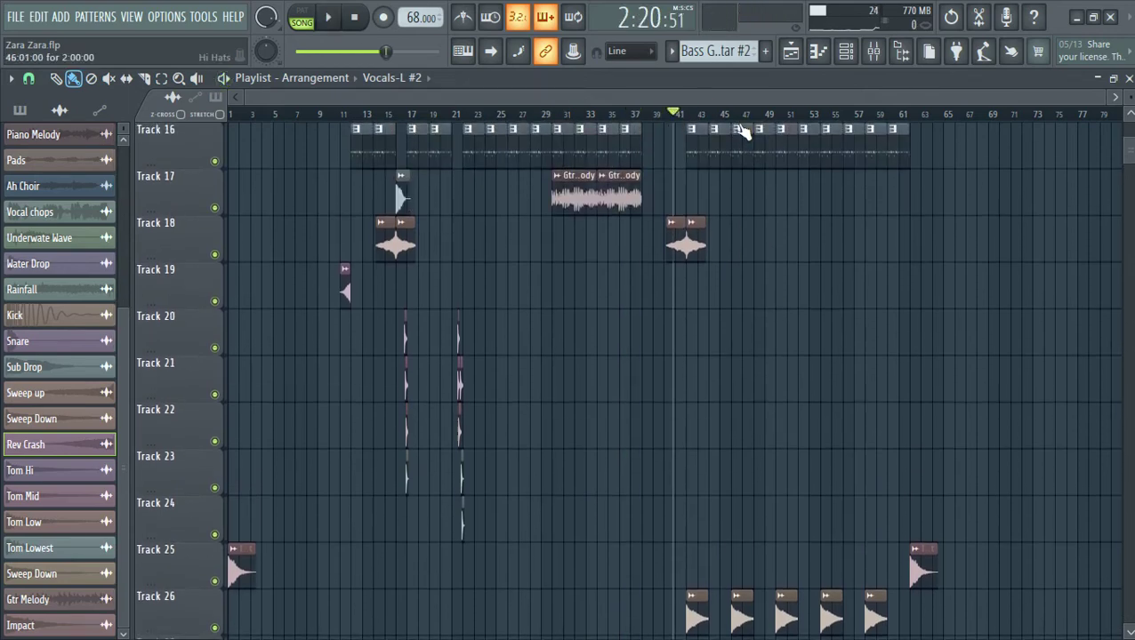
scroll(745, 129, "up", 7)
scroll(610, 463, "down", 6)
scroll(598, 436, "up", 9)
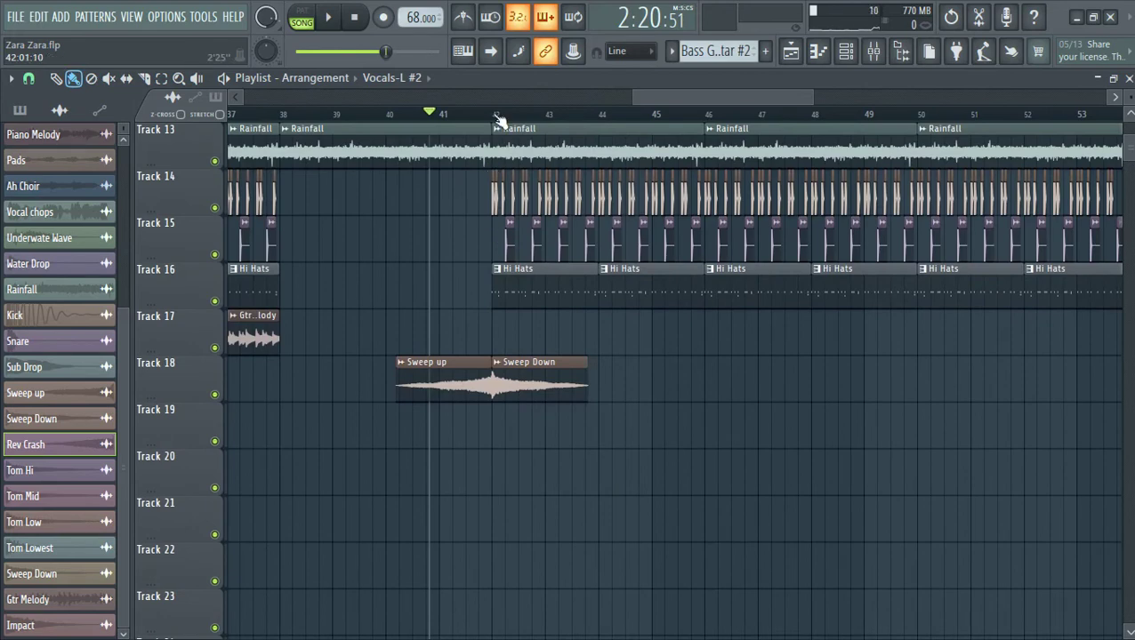
scroll(595, 362, "down", 8)
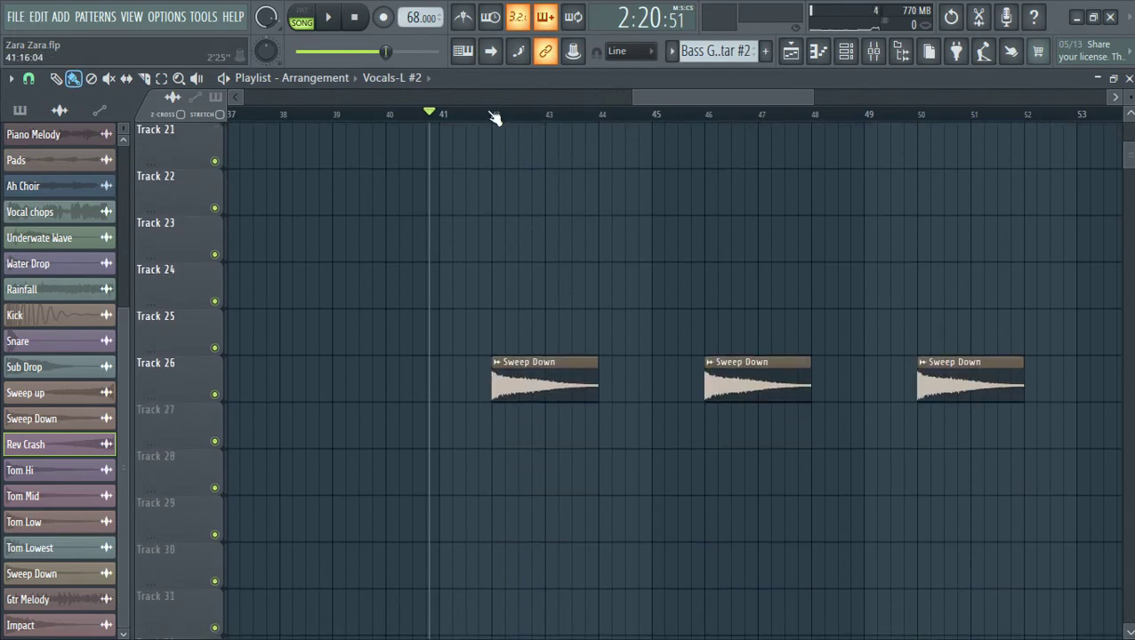
left_click(492, 115)
right_click(214, 394)
key("space")
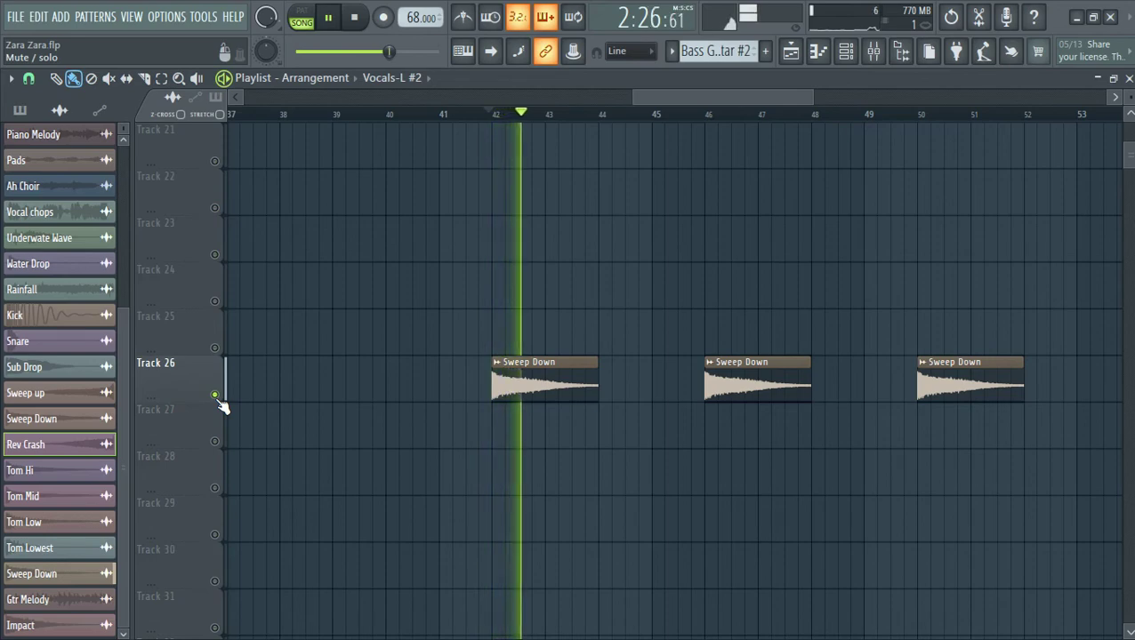
key("space")
right_click(214, 394)
Step: Look over the whole song arrangement, from the effect clips on Tracks 19 to 26 up to Track 8
scroll(750, 127, "up", 2)
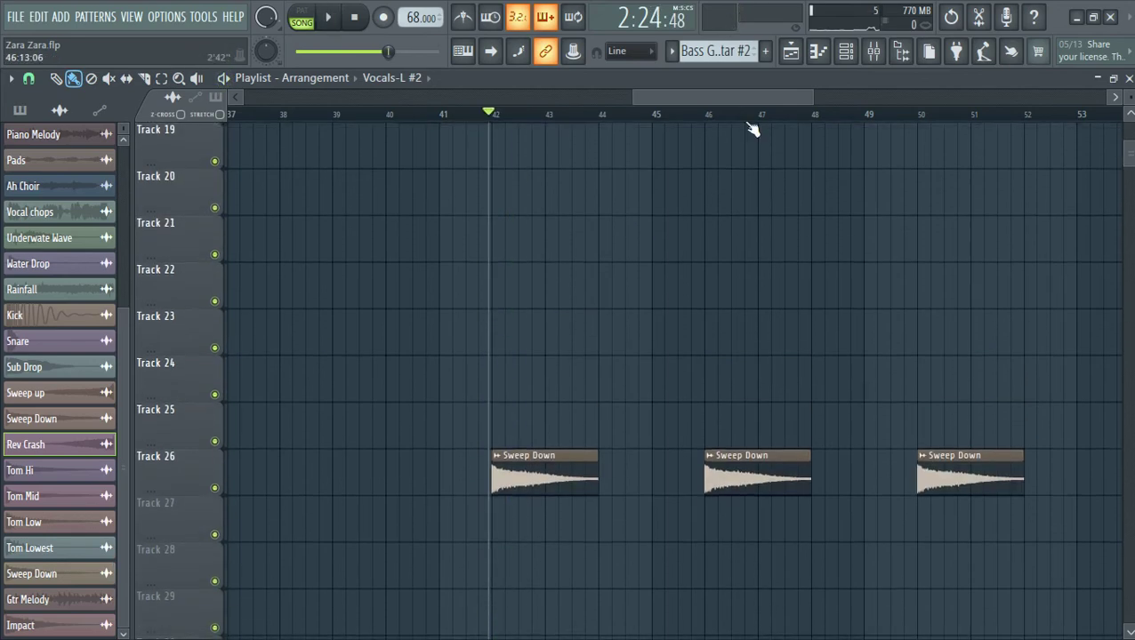
scroll(752, 125, "down", 6)
scroll(752, 124, "down", 4)
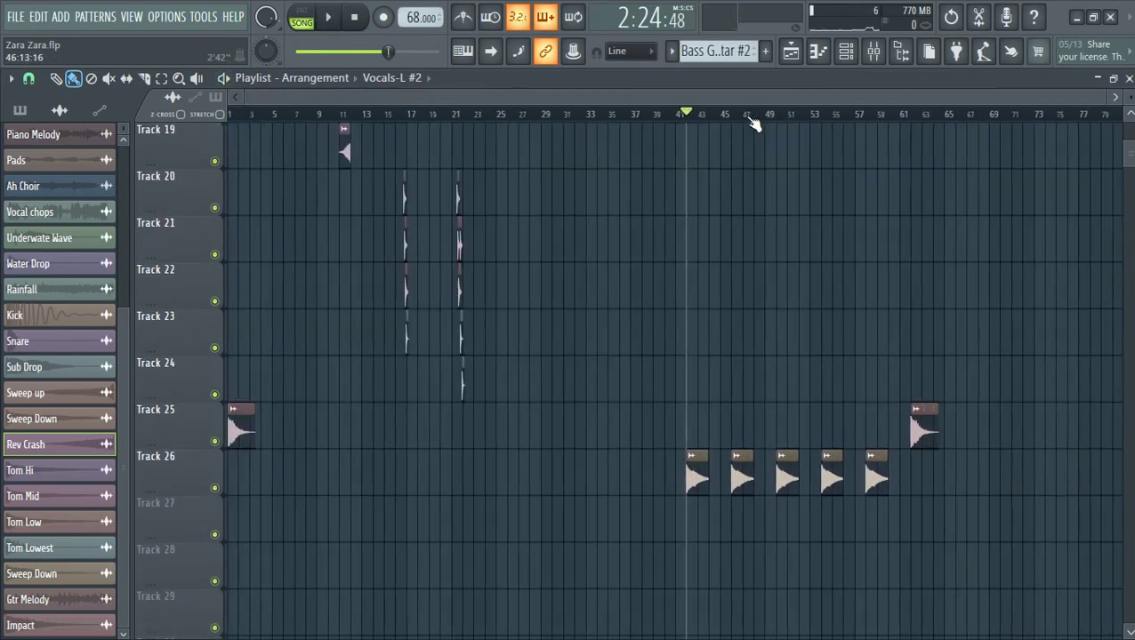
scroll(775, 122, "up", 6)
scroll(776, 123, "down", 3)
scroll(776, 122, "down", 4)
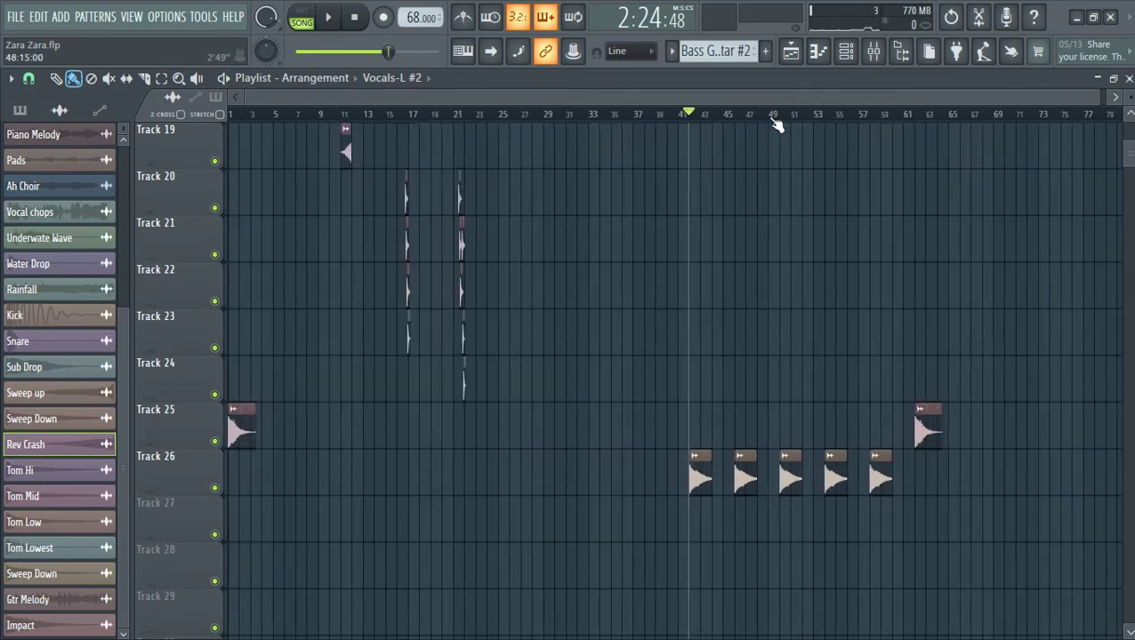
scroll(934, 225, "up", 10)
scroll(935, 225, "up", 8)
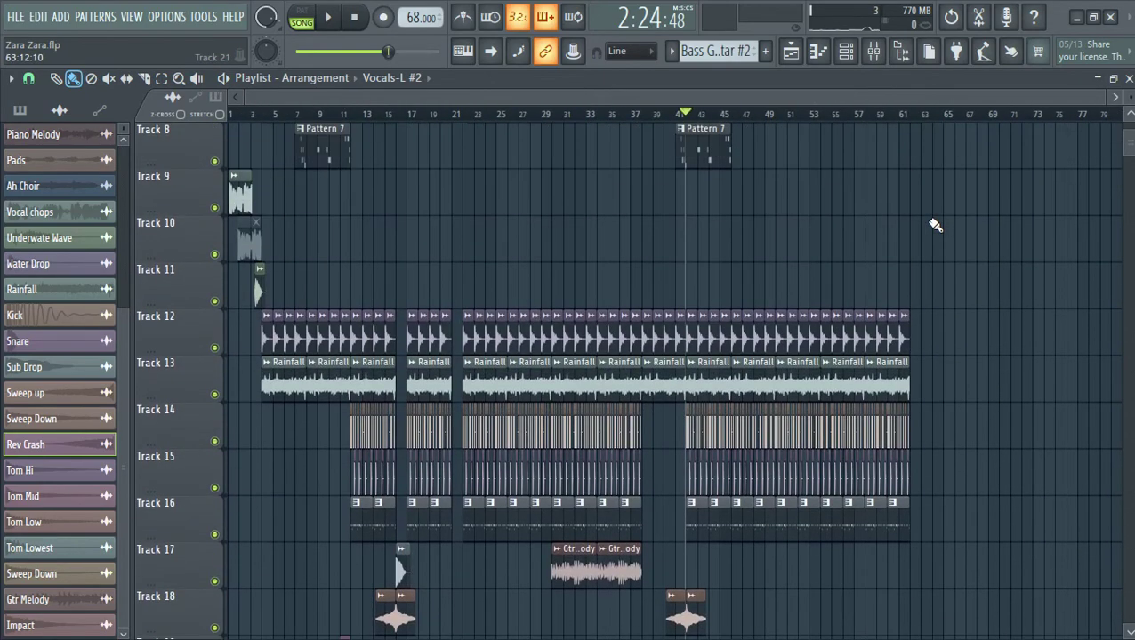